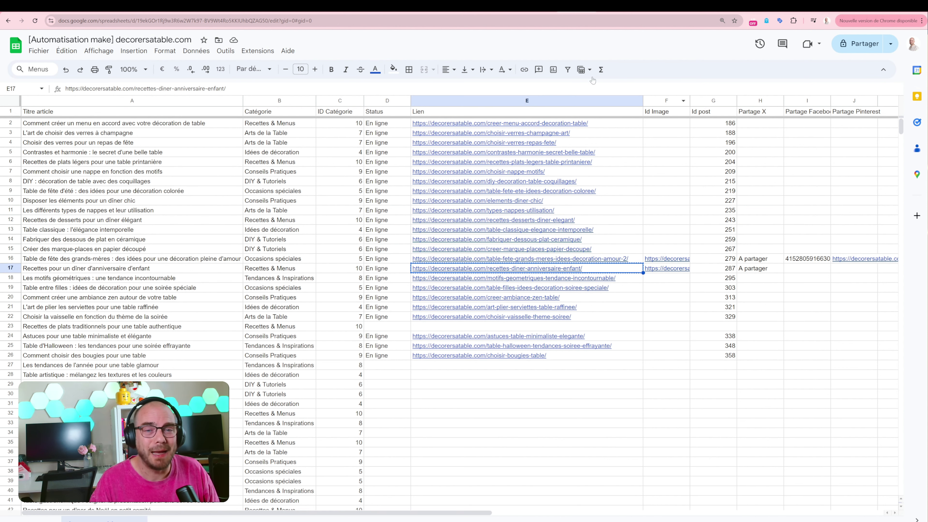
# Review the article sheet's columns Titre article, Catégorie, ID Catégorie, Status and Lien.
pyautogui.click(159, 101)
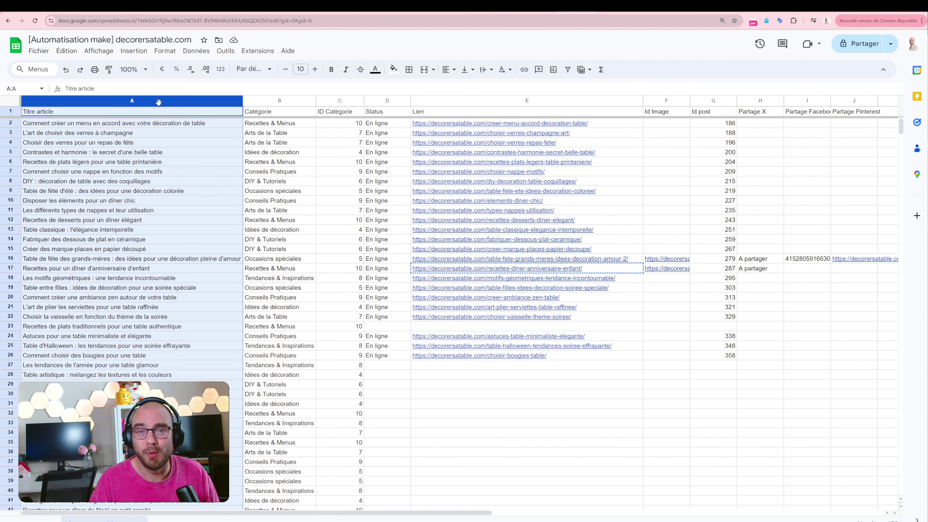
pyautogui.click(266, 103)
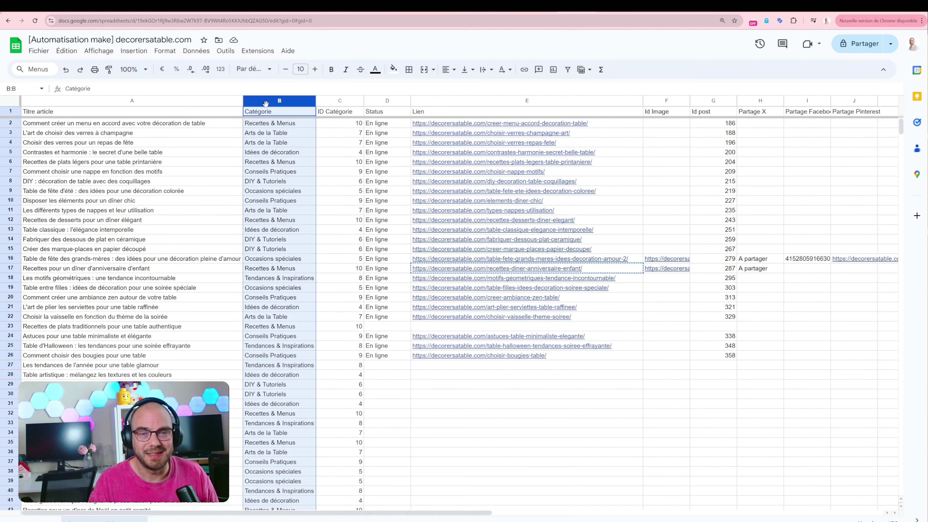
pyautogui.click(331, 102)
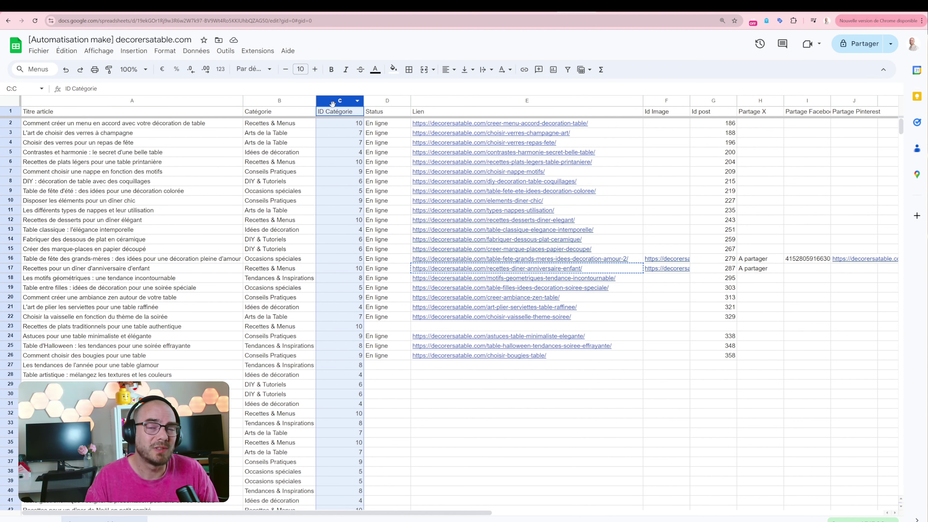
pyautogui.click(336, 125)
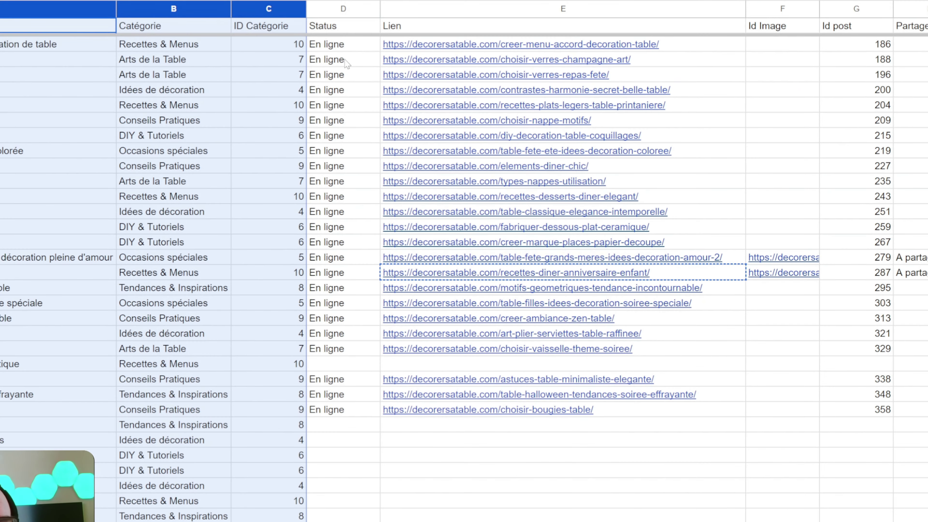
pyautogui.moveTo(349, 32); pyautogui.dragTo(402, 29)
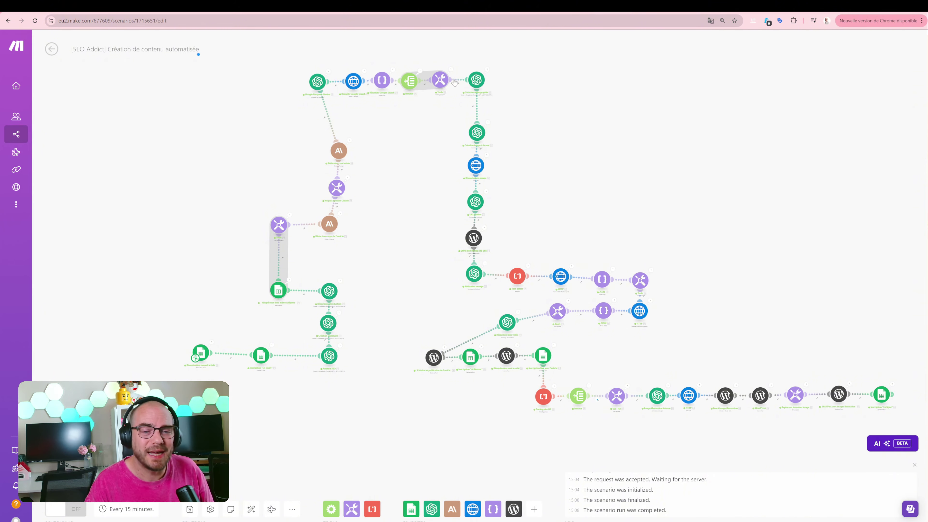
# Switch to the Make scenario and inspect the "Récupération nouvel article" module's settings, including its Limit, without changing them.
pyautogui.scroll(2, 180, 309)
pyautogui.scroll(6, 180, 309)
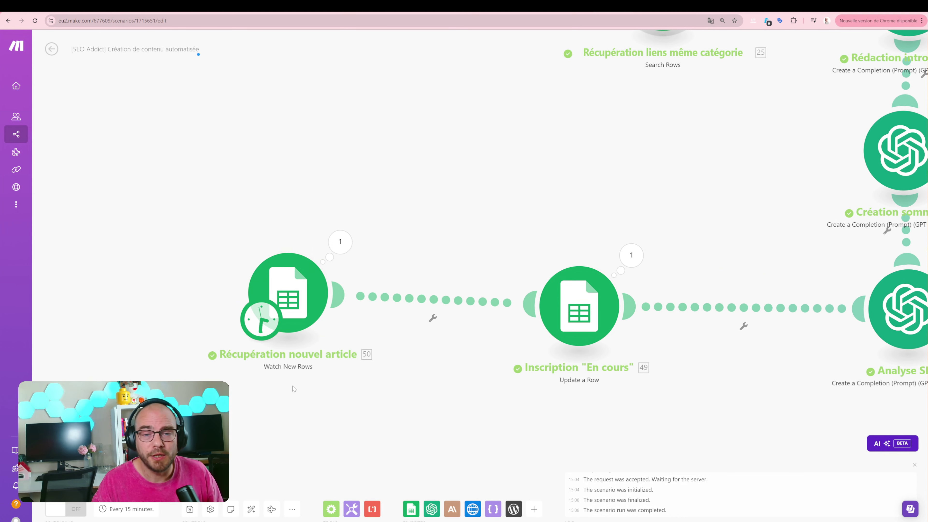
pyautogui.click(295, 286)
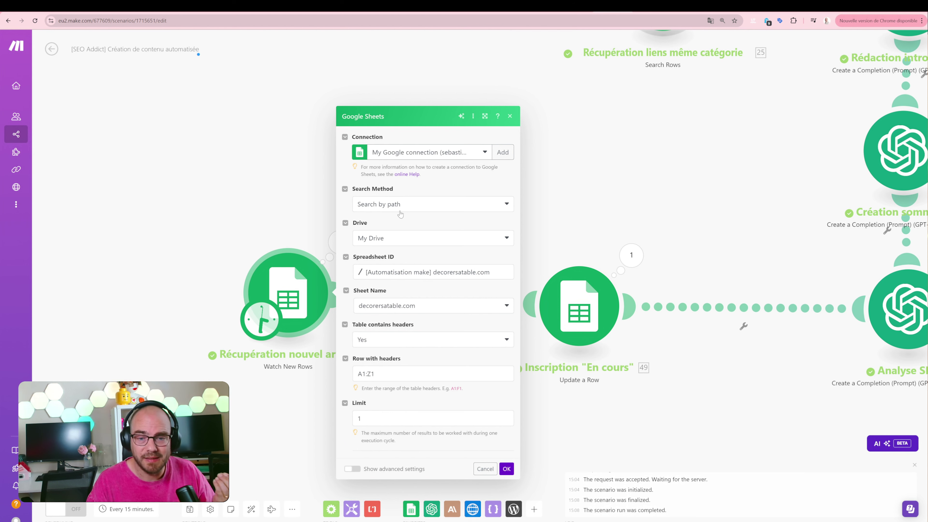
pyautogui.click(390, 417)
pyautogui.doubleClick(359, 418)
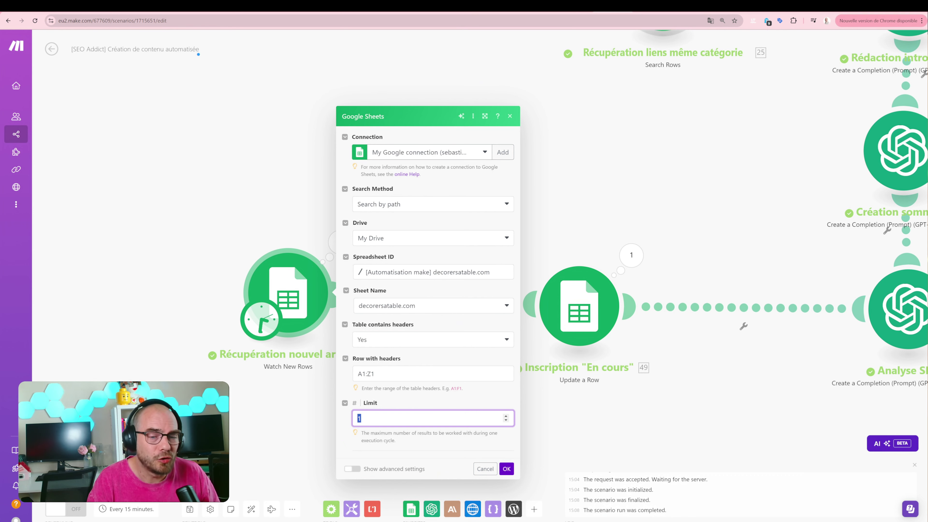
pyautogui.press('Escape')
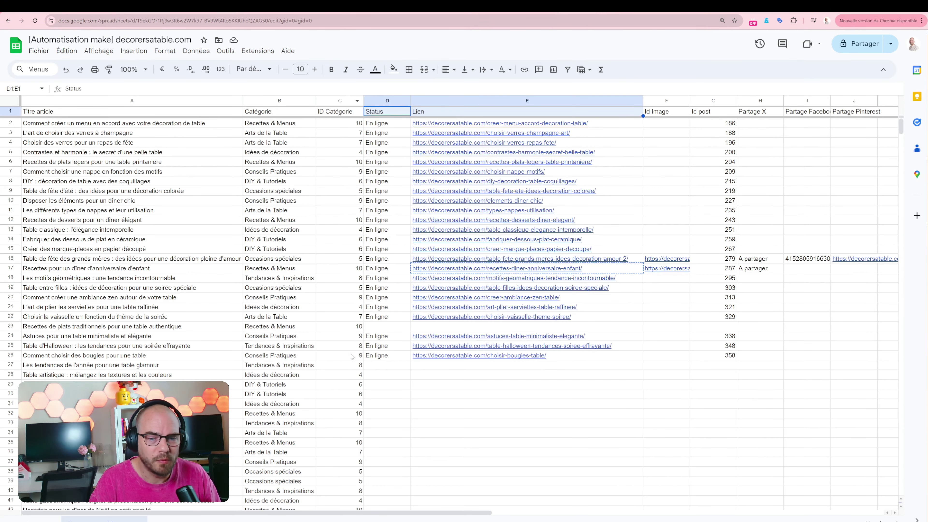
# Compare the Row number mapping in the Inscription "En cours" module with row 26 of the Google Sheets article list.
pyautogui.click(379, 357)
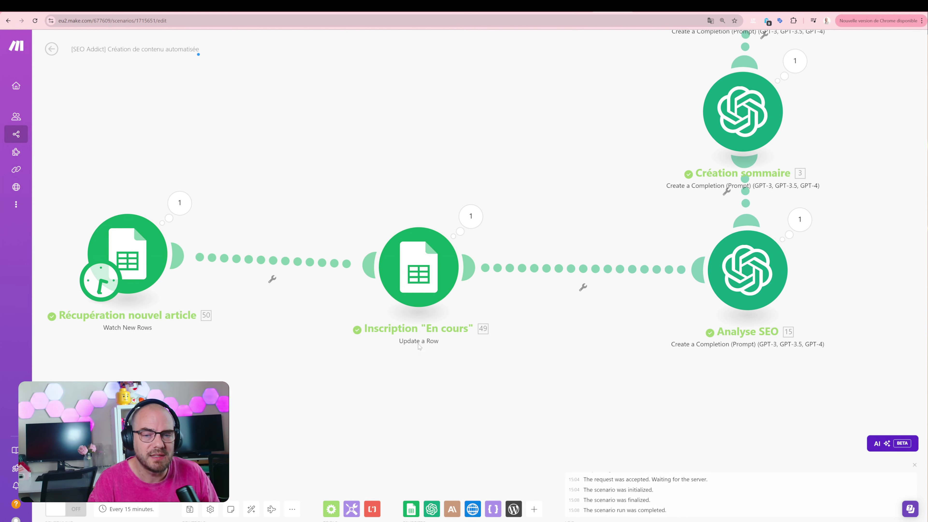
pyautogui.click(420, 277)
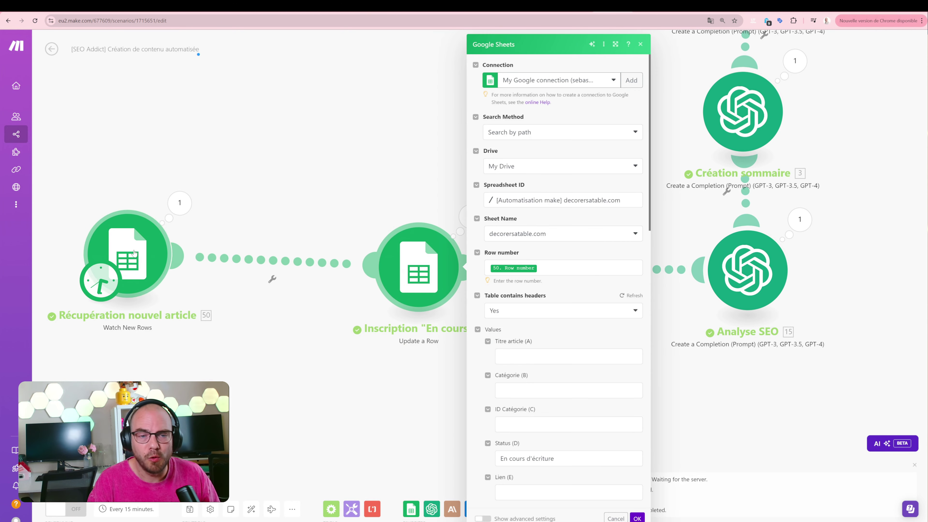
pyautogui.click(606, 270)
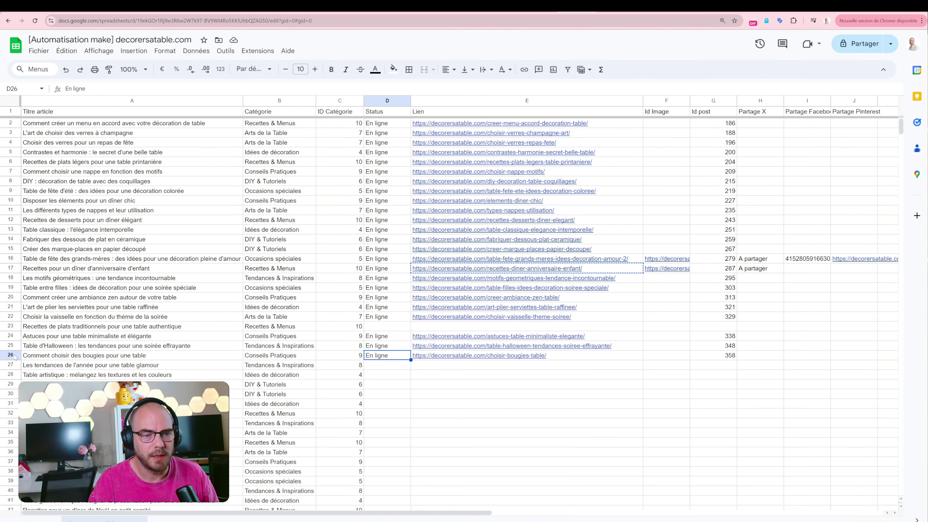
pyautogui.click(11, 356)
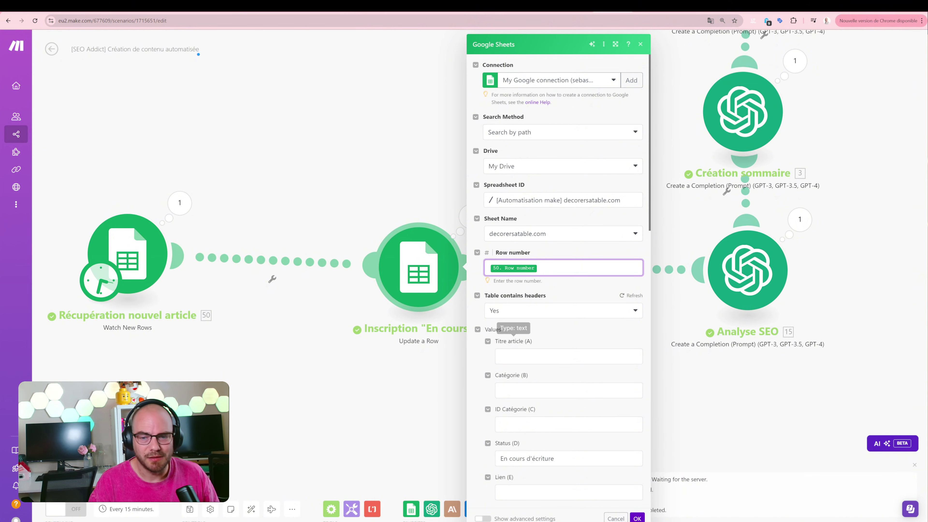
# Check the Status (D) text "En cours d'écriture" in the Inscription "En cours" module and confirm its settings.
pyautogui.scroll(-3, 510, 373)
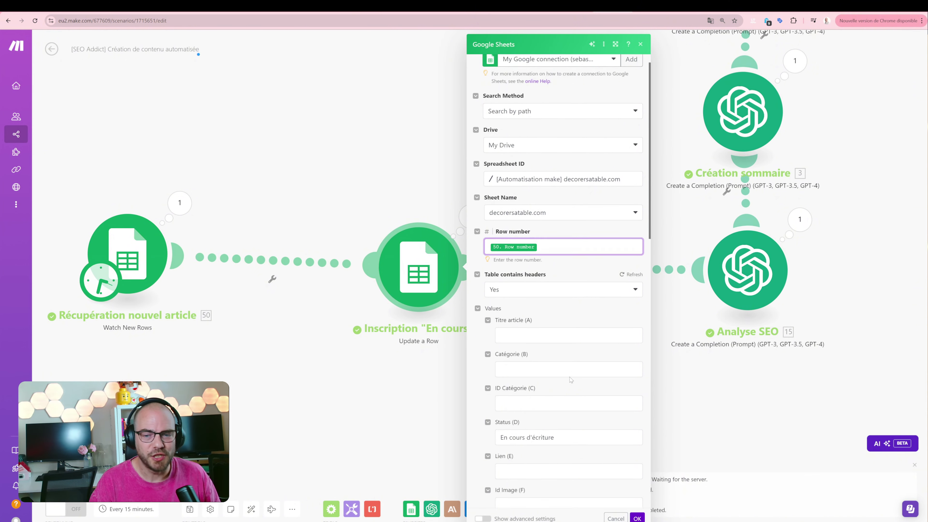
pyautogui.click(556, 347)
pyautogui.moveTo(555, 347); pyautogui.dragTo(489, 343)
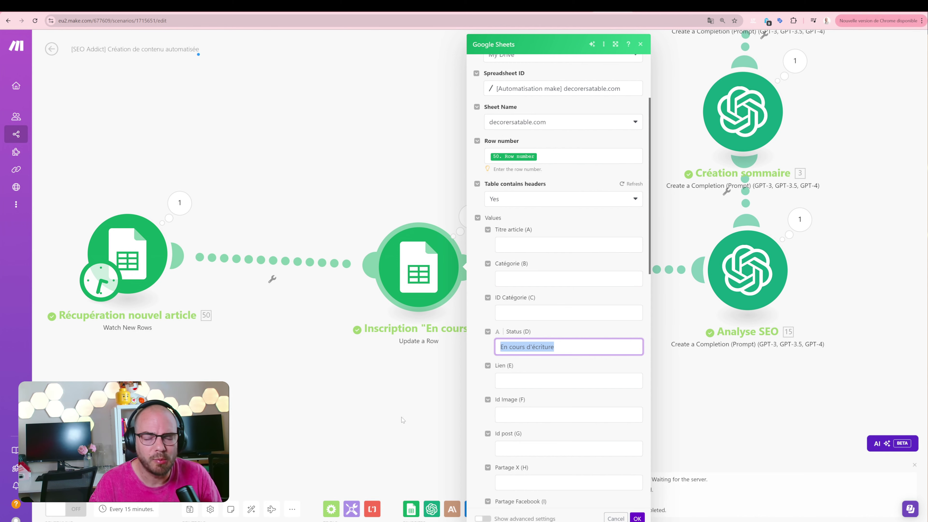
pyautogui.click(638, 517)
# Read through the Analyse SEO module's message prompt, including its steps, expected output format, frequent questions and named entities, and close the settings.
pyautogui.hscroll(4, 653, 351)
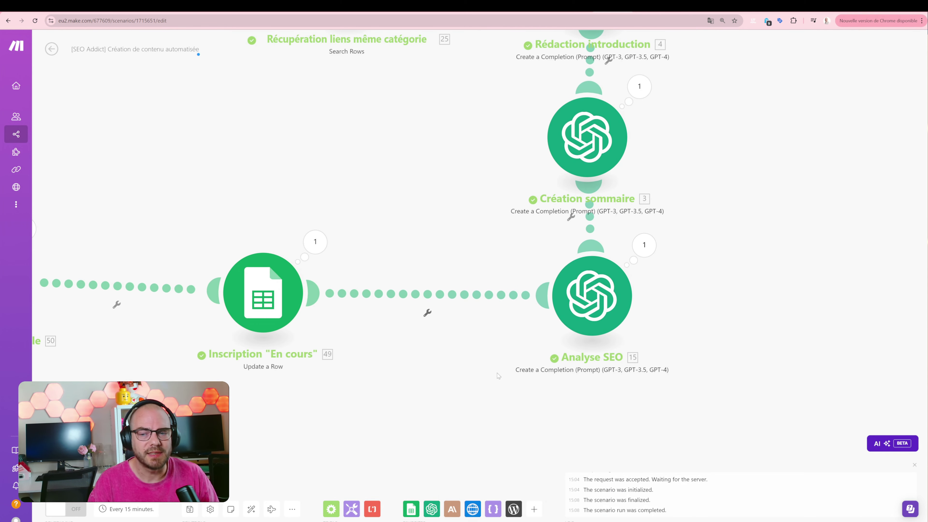
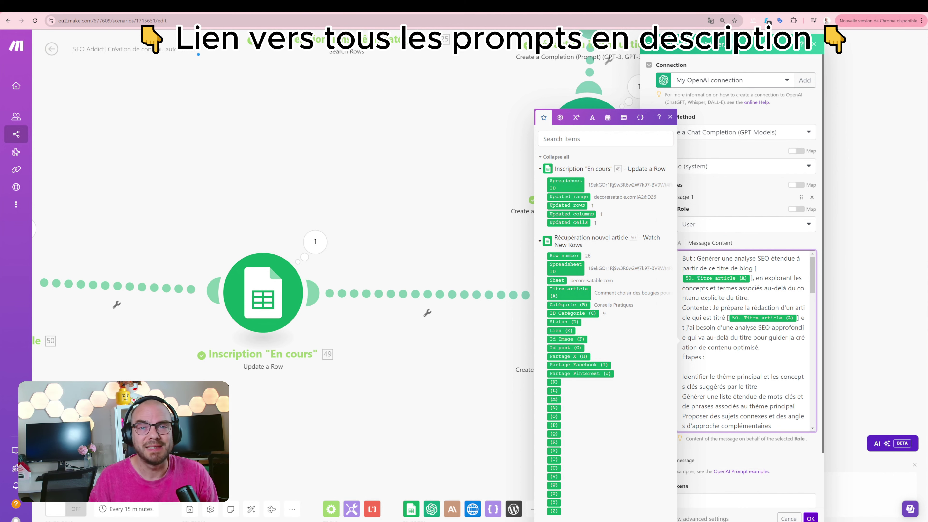
pyautogui.scroll(-2, 745, 340)
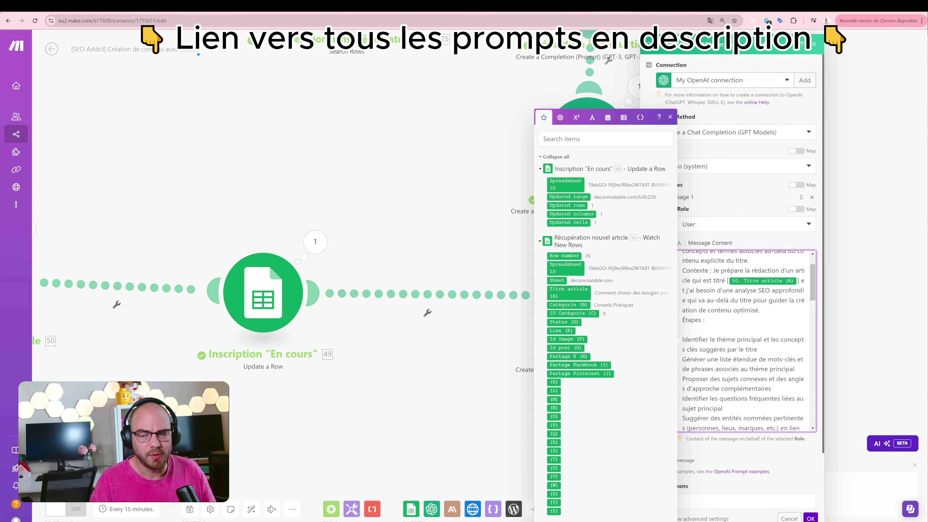
pyautogui.scroll(-1, 745, 340)
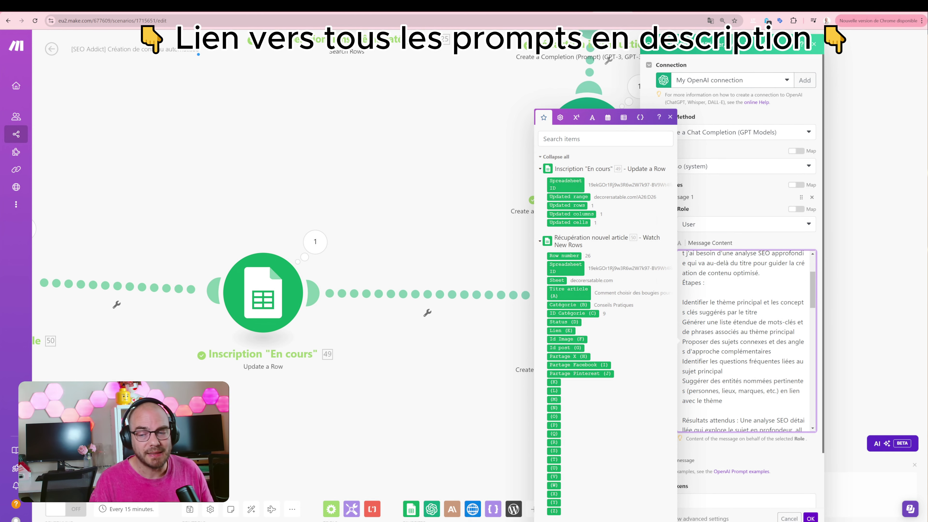
pyautogui.scroll(-2, 746, 340)
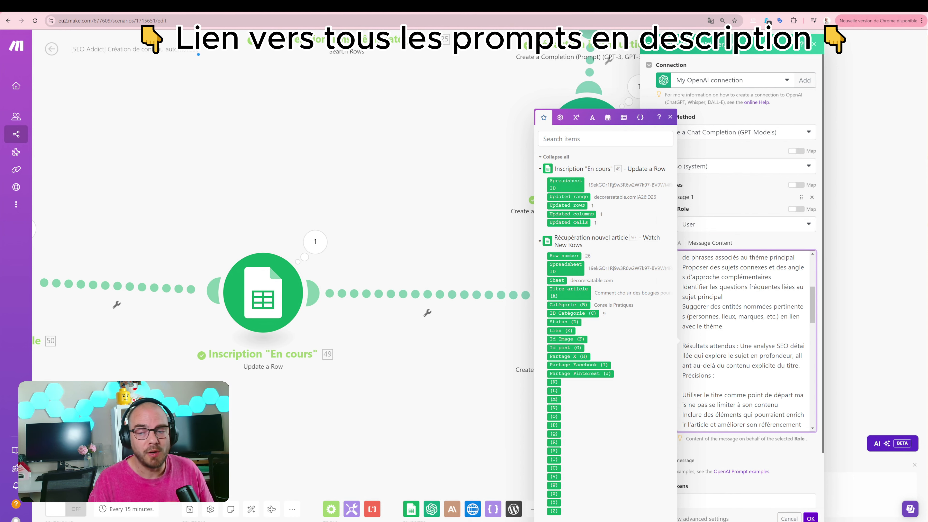
pyautogui.scroll(-1, 745, 340)
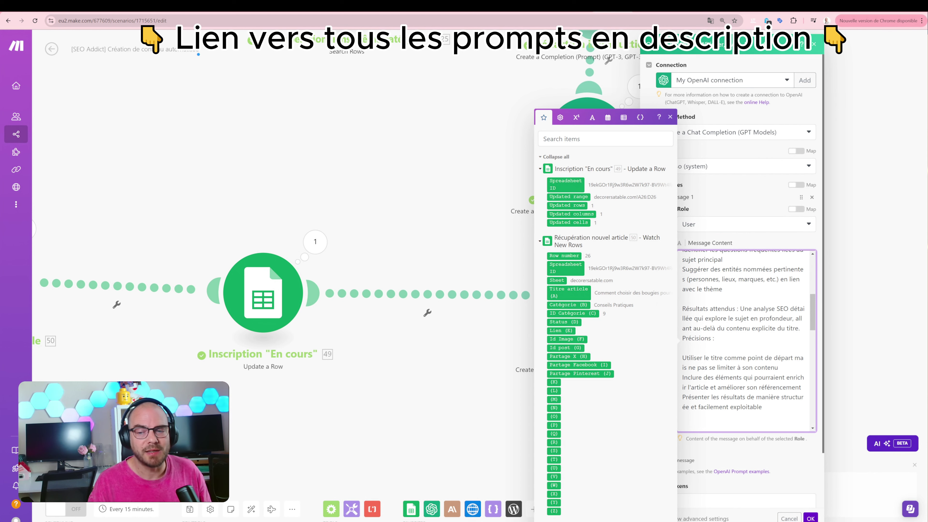
pyautogui.scroll(-1, 745, 340)
pyautogui.scroll(-1, 745, 340)
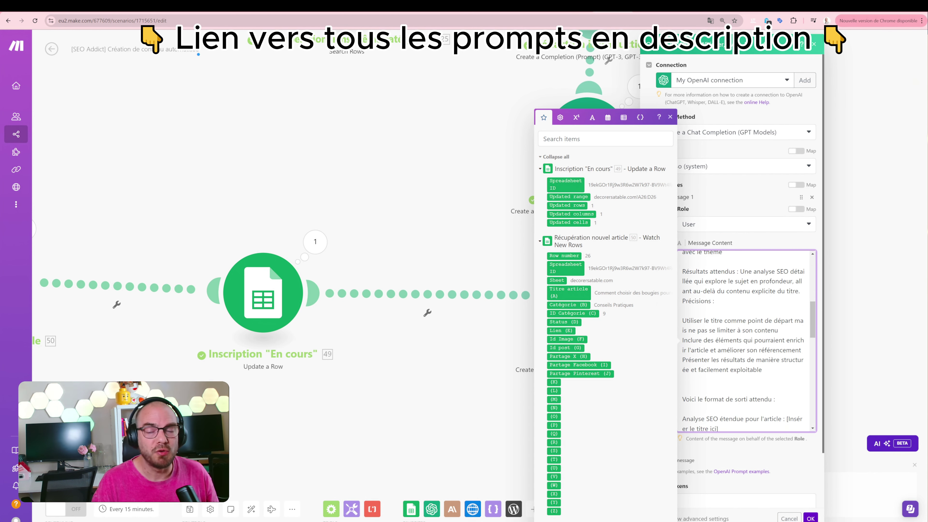
pyautogui.scroll(-2, 746, 340)
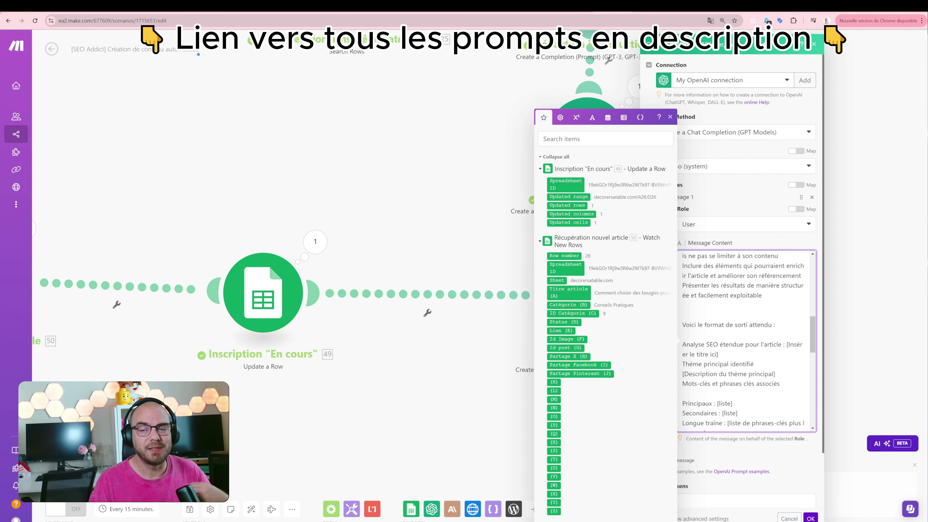
pyautogui.scroll(-1, 745, 340)
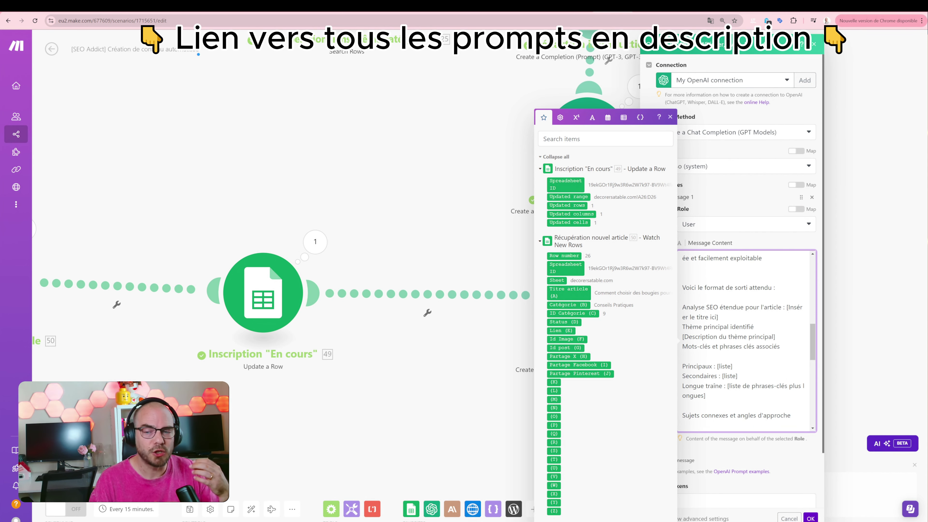
pyautogui.scroll(-2, 746, 340)
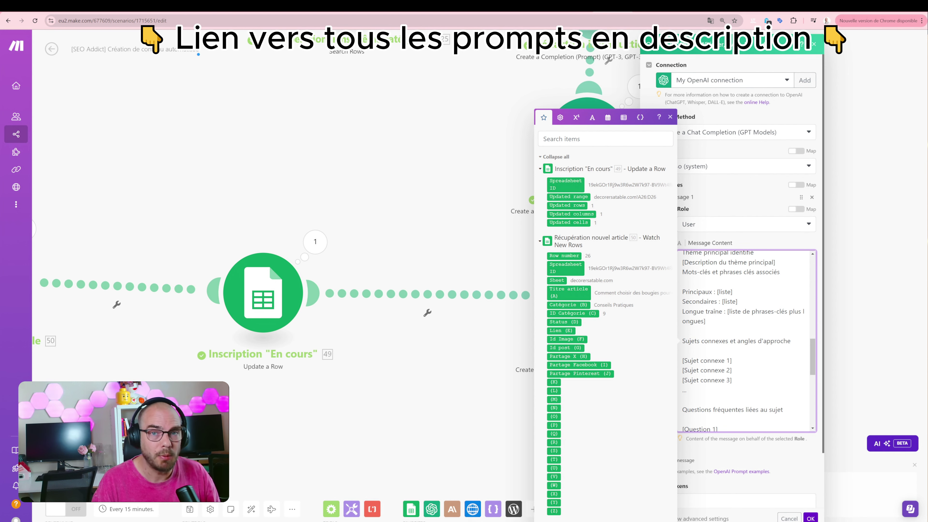
pyautogui.scroll(-1, 746, 340)
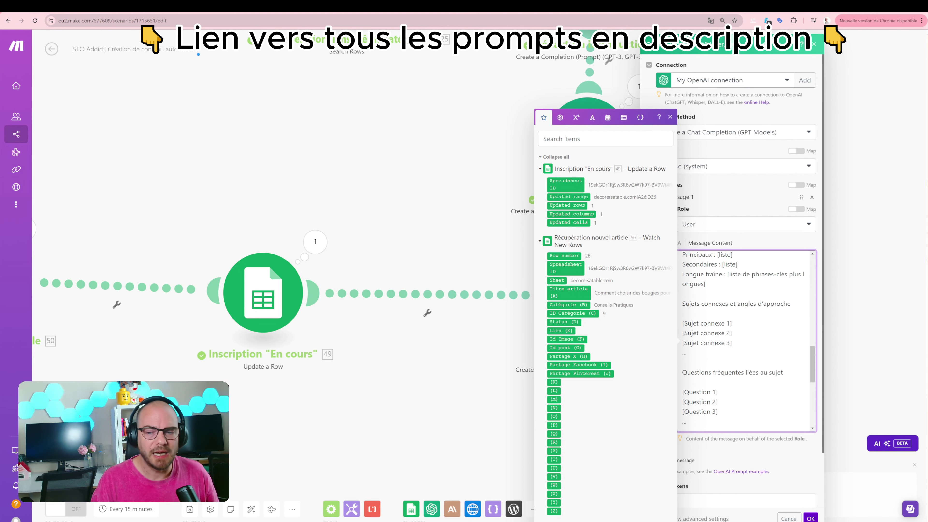
pyautogui.doubleClick(698, 373)
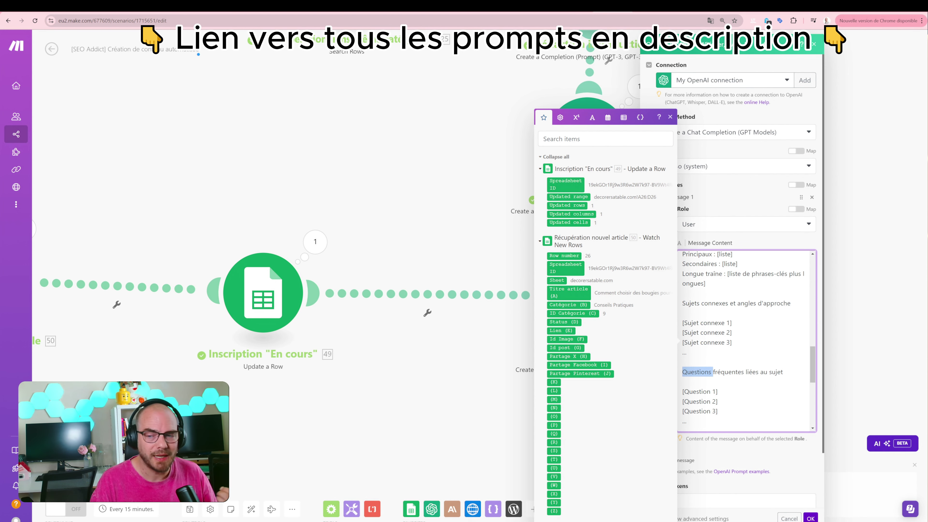
pyautogui.scroll(-3, 698, 372)
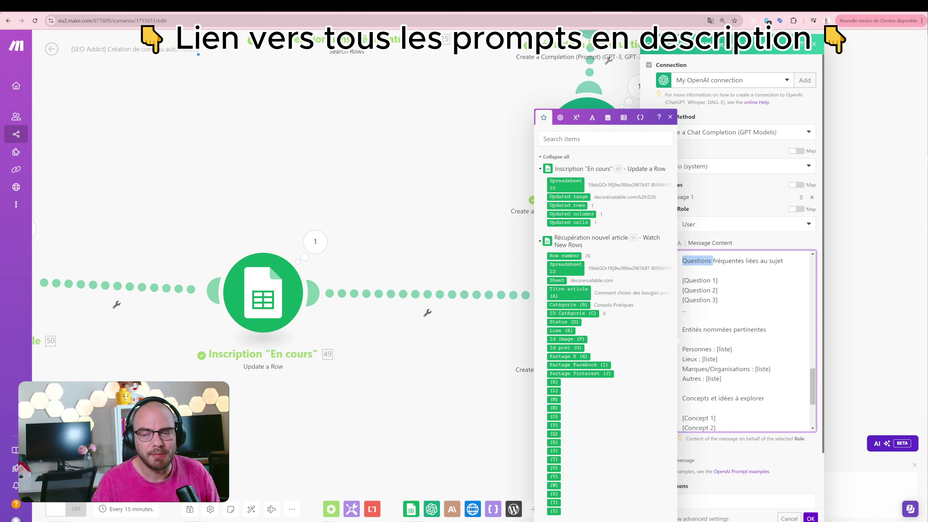
pyautogui.moveTo(689, 329); pyautogui.dragTo(734, 330)
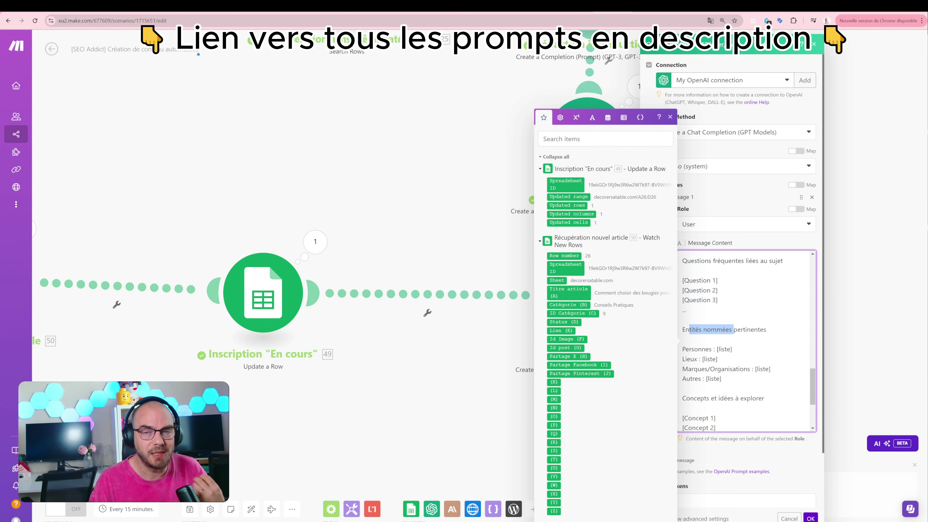
pyautogui.scroll(-2, 745, 342)
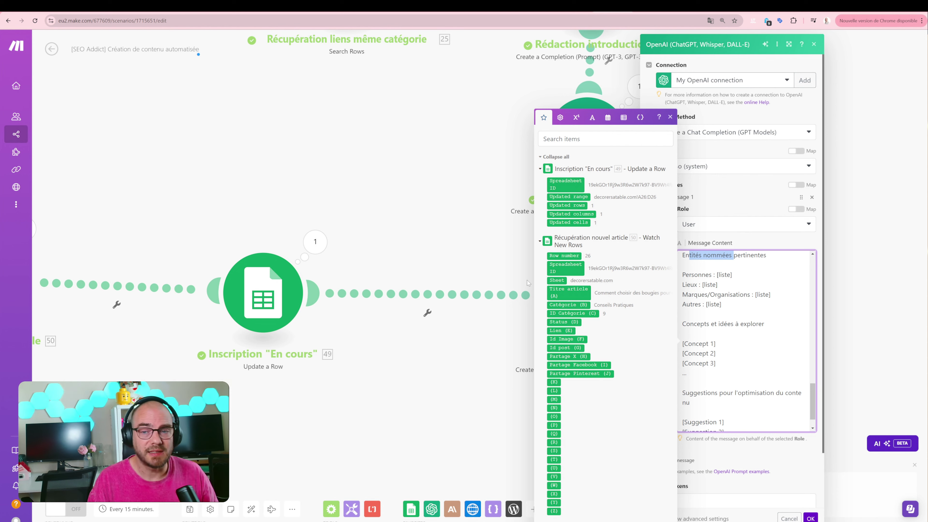
pyautogui.click(512, 257)
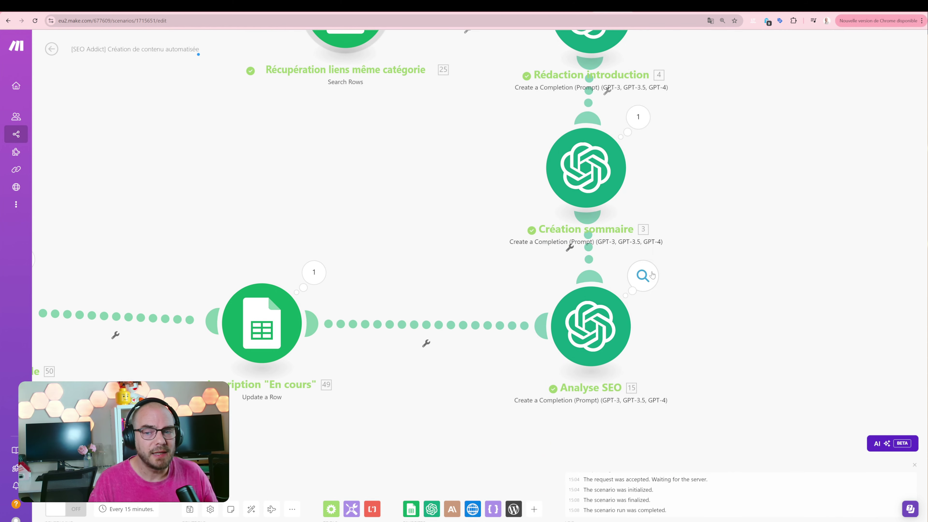
# Inspect the Analyse SEO module's execution data, expanding the input message and the output Result to read the generated SEO analysis.
pyautogui.click(643, 275)
pyautogui.click(694, 247)
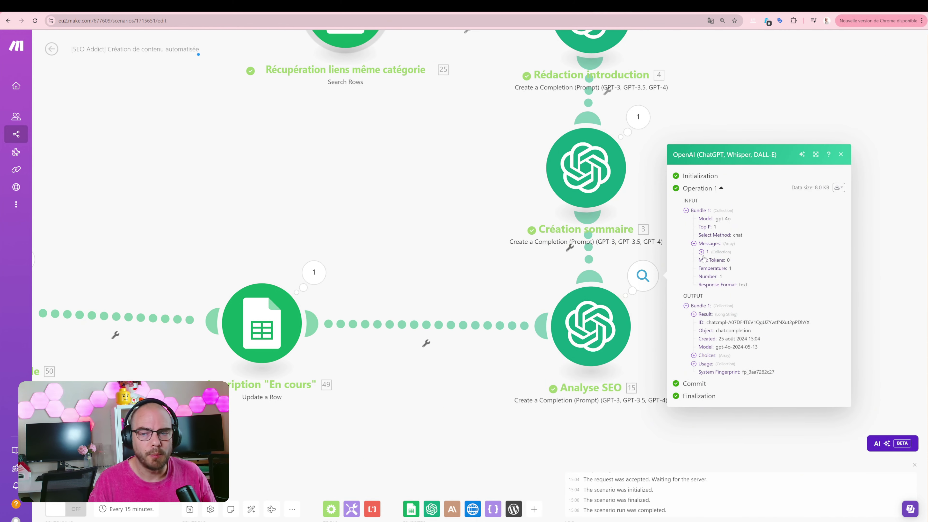
pyautogui.click(701, 255)
pyautogui.click(709, 273)
pyautogui.scroll(-12, 719, 262)
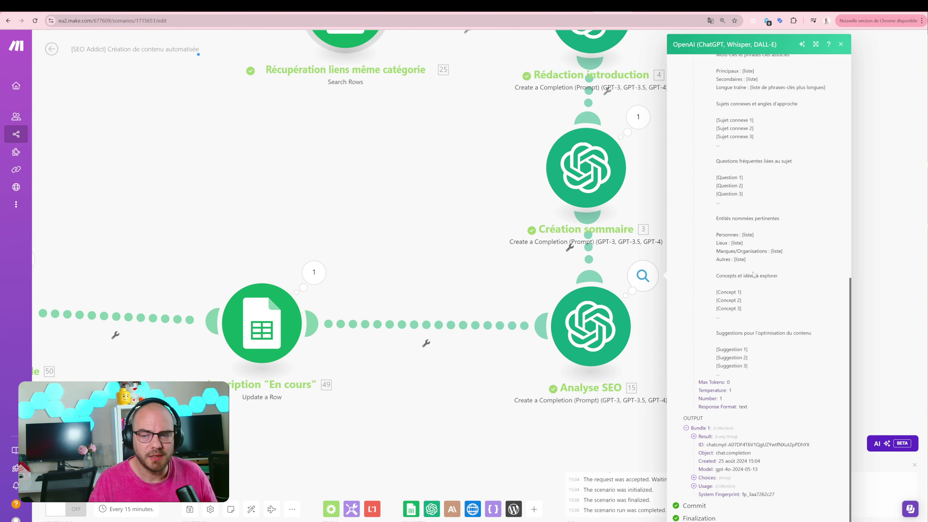
pyautogui.click(693, 436)
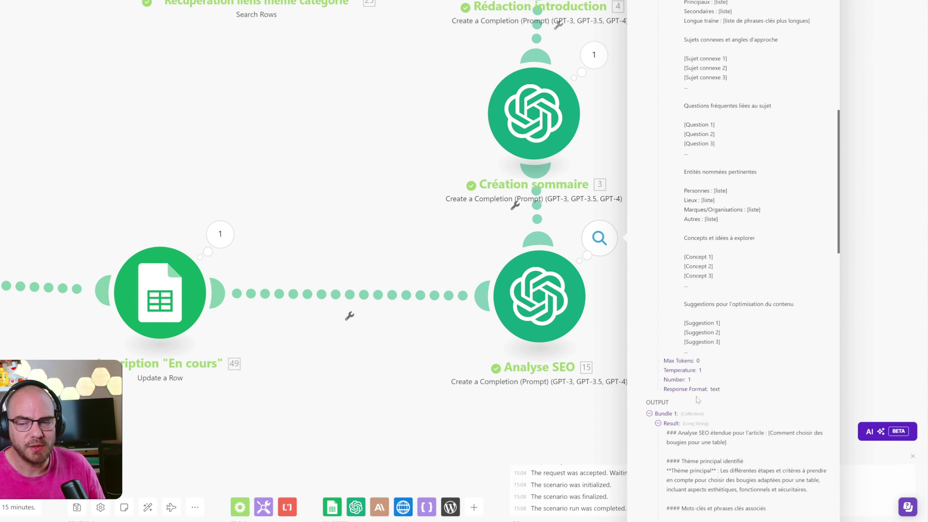
pyautogui.scroll(-9, 698, 399)
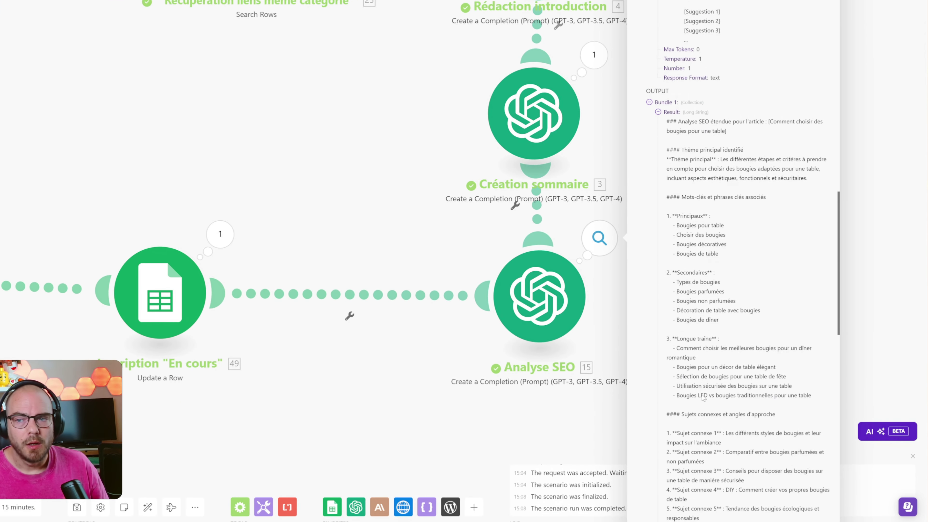
# Read the rest of the Analyse SEO result down to the optimisation suggestions, then check the module's model and message settings and close them.
pyautogui.scroll(-1, 701, 329)
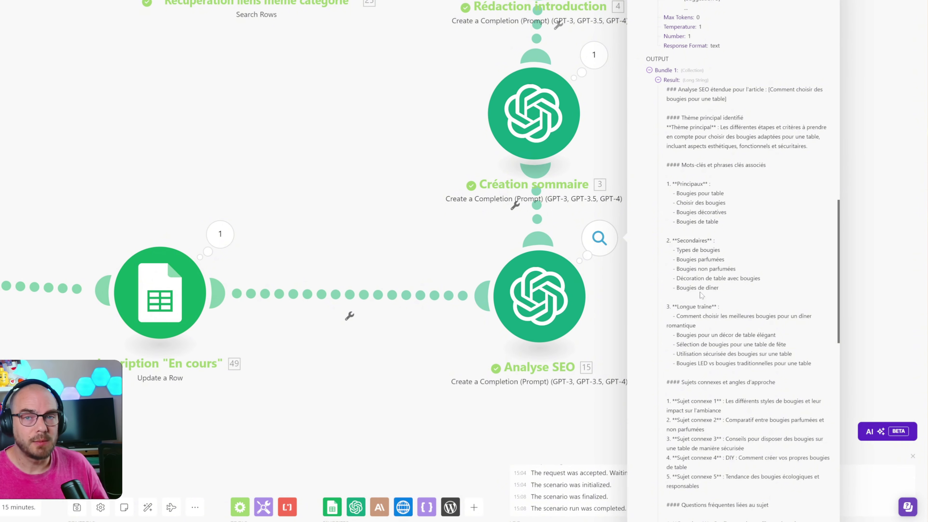
pyautogui.scroll(-14, 703, 296)
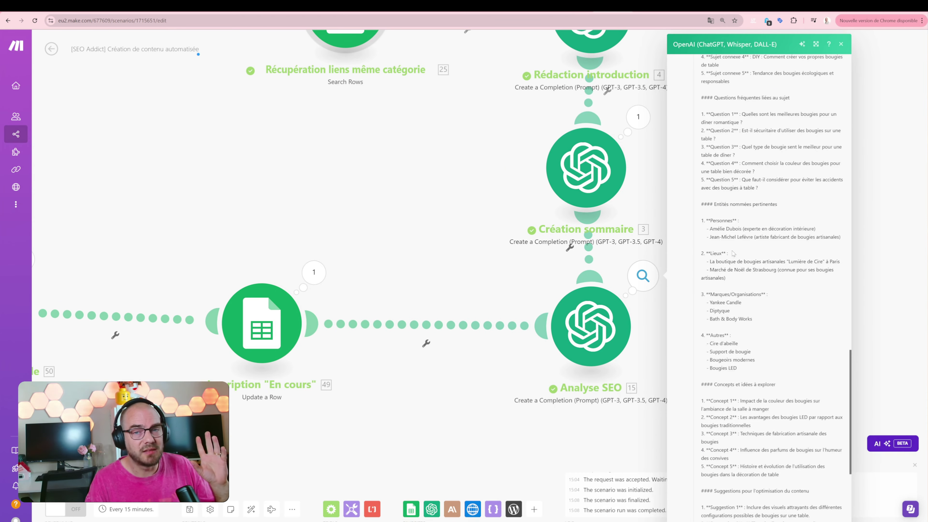
pyautogui.click(582, 319)
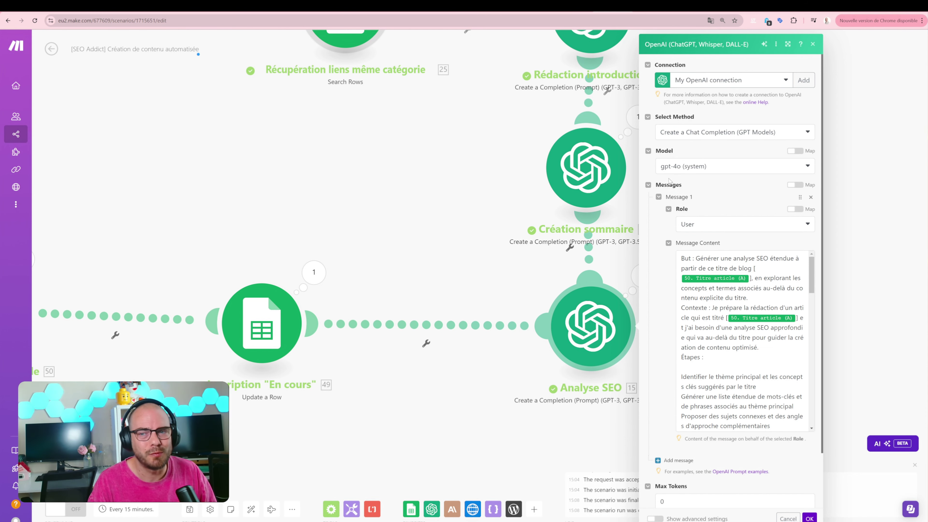
pyautogui.click(456, 183)
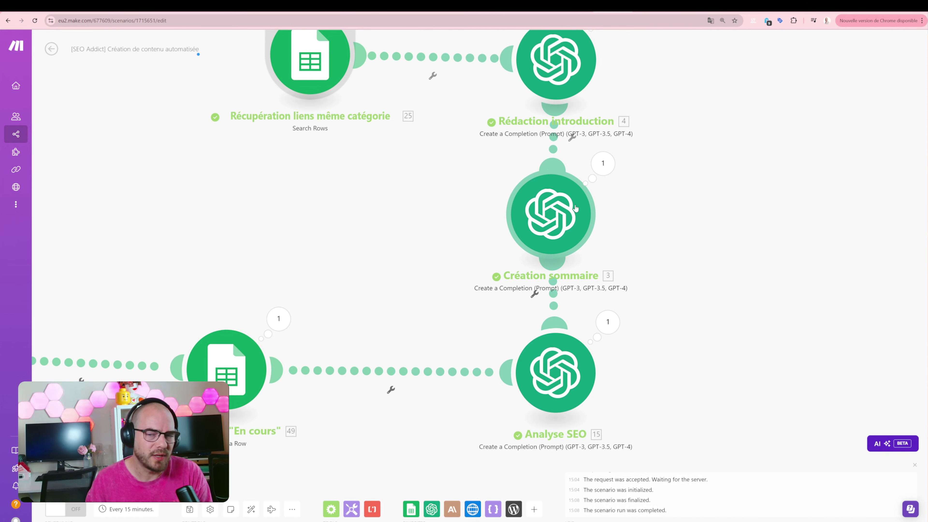
# Read the Création sommaire module's message prompt, highlighting its rules on plan-only output, HTML tags and no markdown, and close the settings.
pyautogui.click(575, 208)
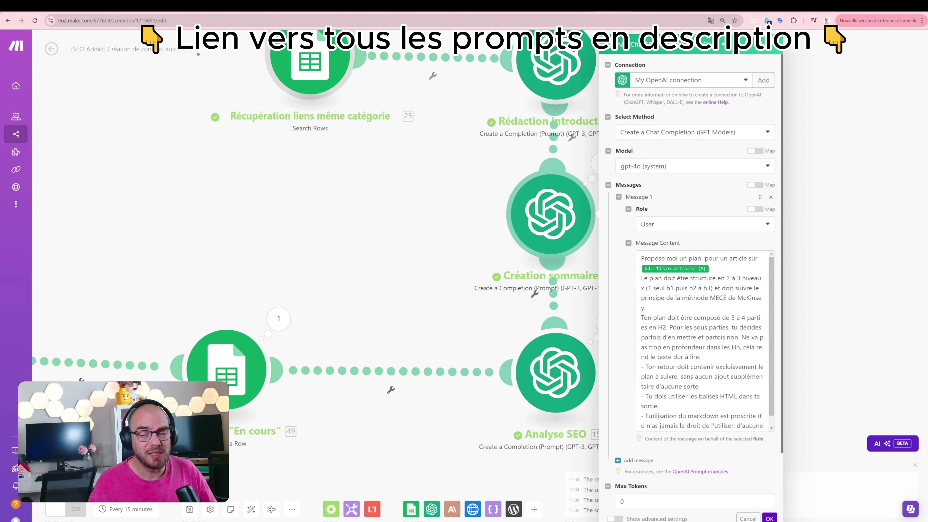
pyautogui.scroll(-1, 703, 340)
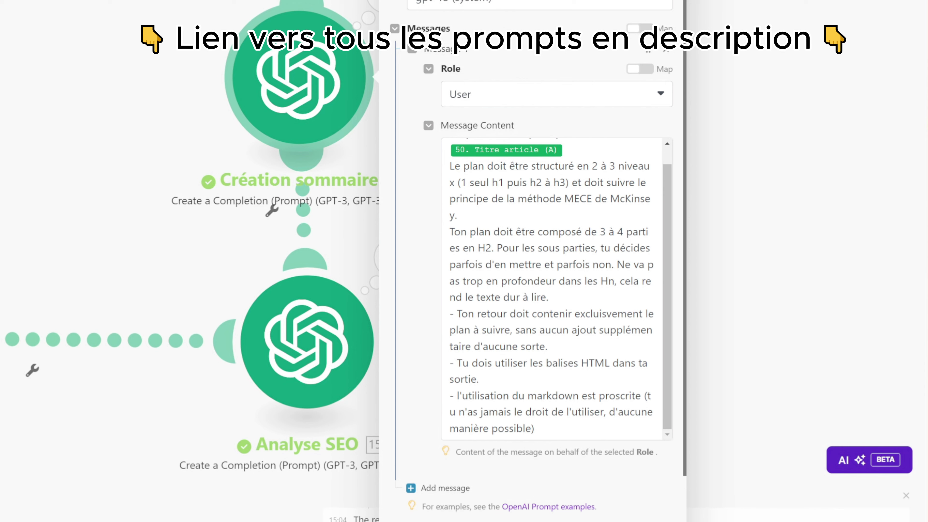
pyautogui.moveTo(453, 315); pyautogui.dragTo(541, 431)
pyautogui.click(549, 347)
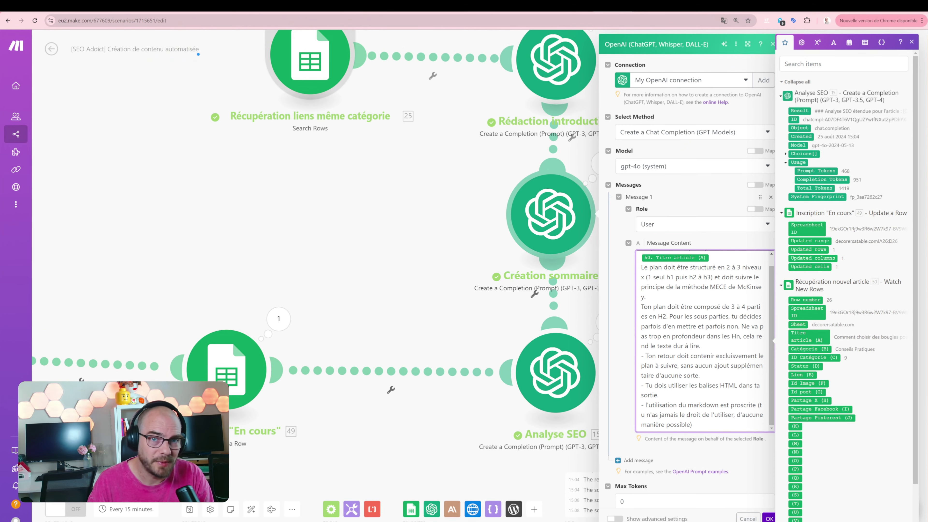
pyautogui.click(488, 189)
# Read through the Rédaction introduction module's message prompt, from its goal and steps to the homepage link instruction and the mapped SEO analysis result.
pyautogui.moveTo(488, 182); pyautogui.dragTo(456, 270)
pyautogui.click(521, 142)
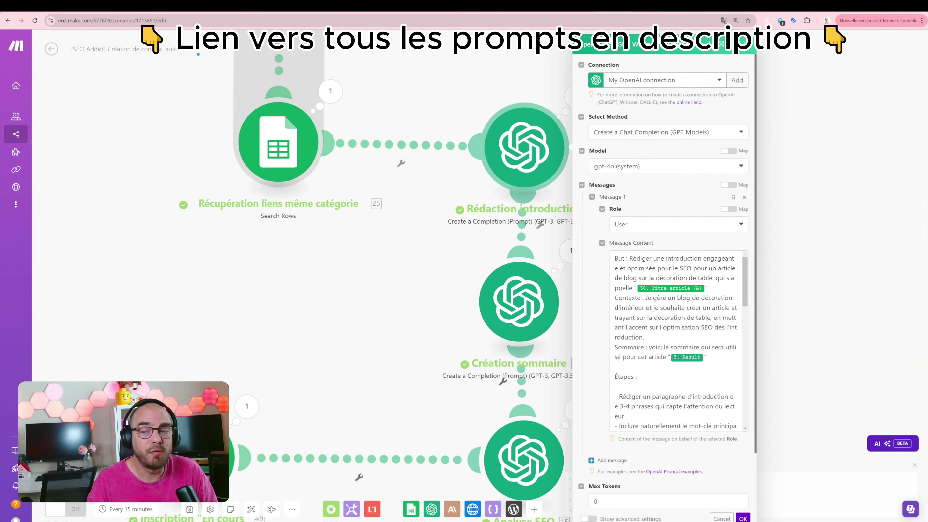
pyautogui.scroll(-3, 676, 340)
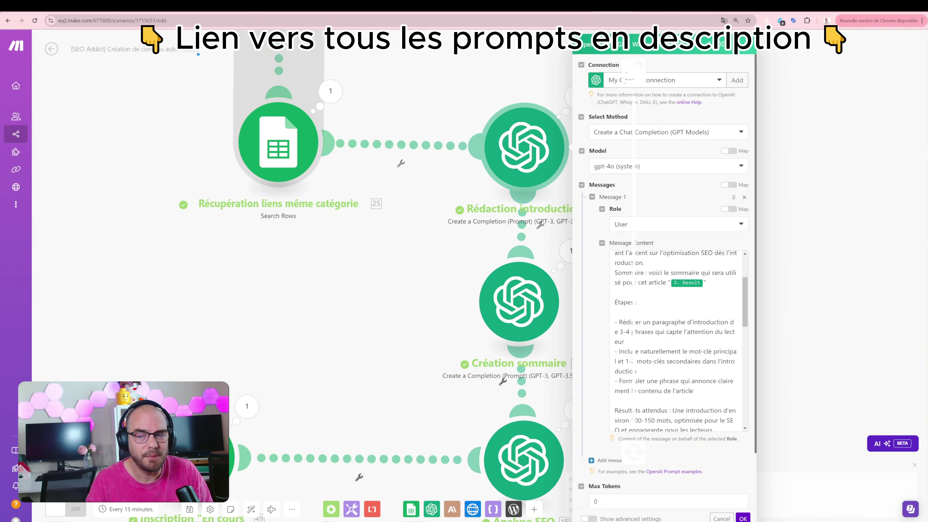
pyautogui.click(656, 354)
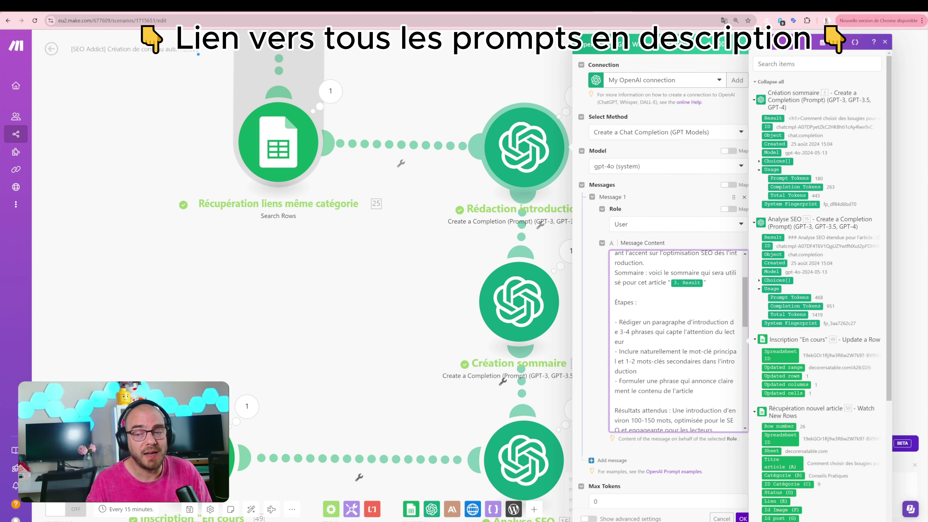
pyautogui.scroll(-1, 676, 340)
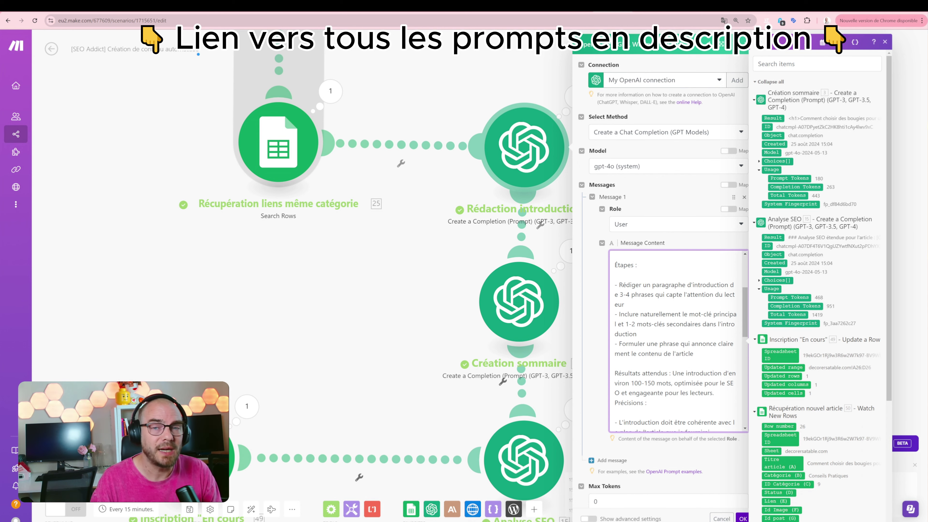
pyautogui.scroll(-2, 676, 340)
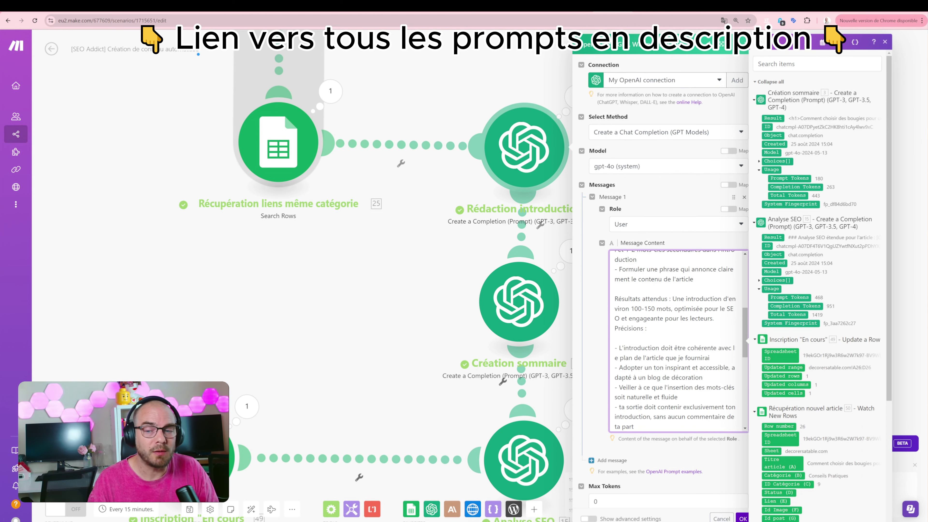
pyautogui.scroll(-1, 676, 340)
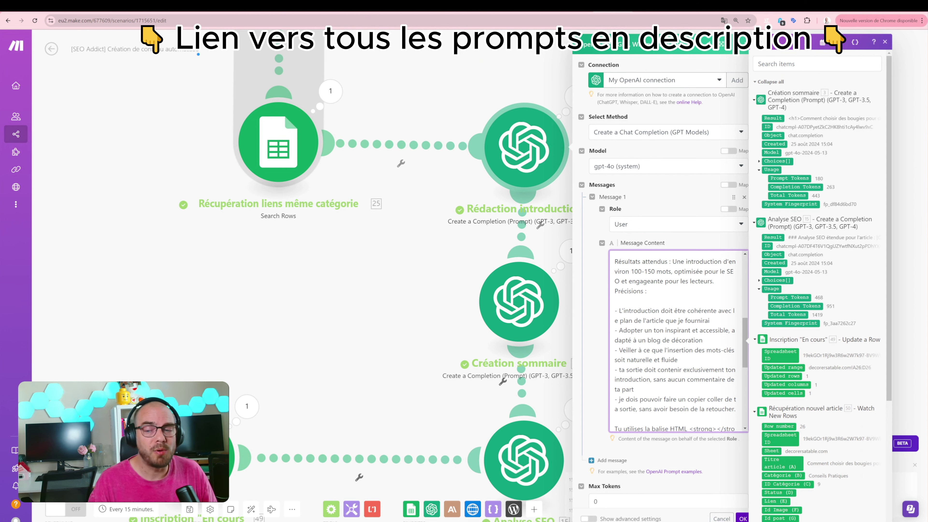
pyautogui.scroll(-3, 676, 340)
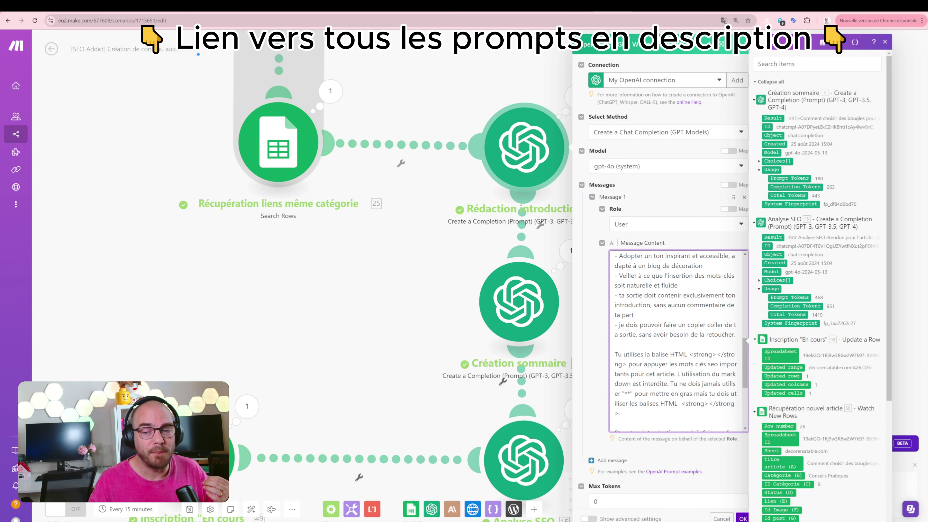
pyautogui.scroll(-5, 676, 340)
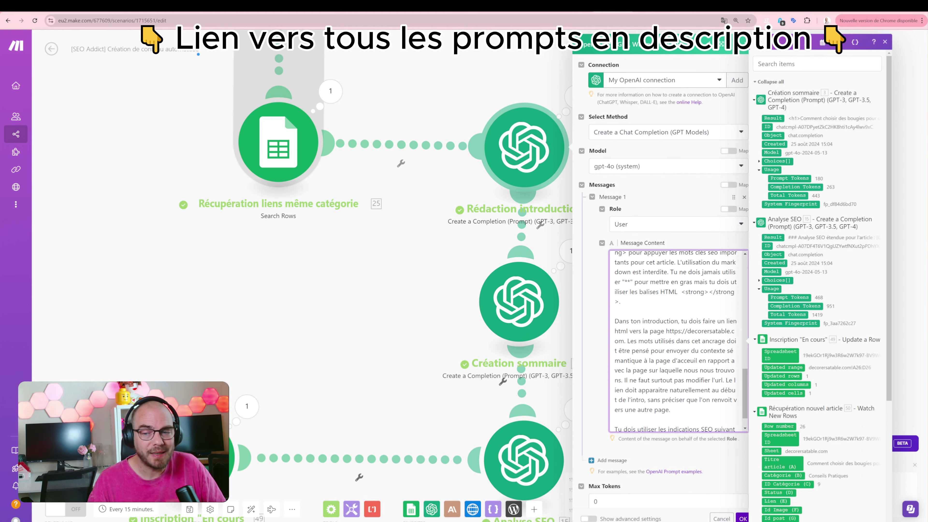
pyautogui.scroll(-1, 678, 340)
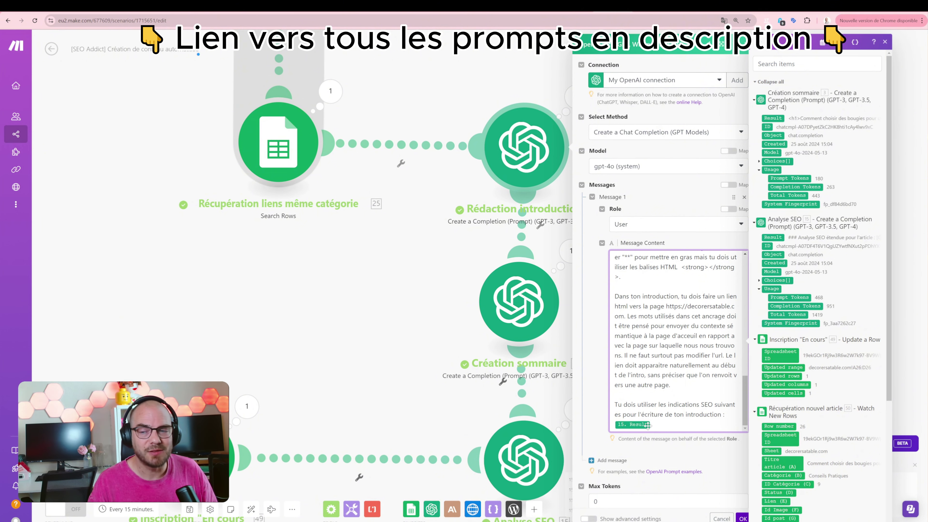
pyautogui.scroll(-1, 534, 433)
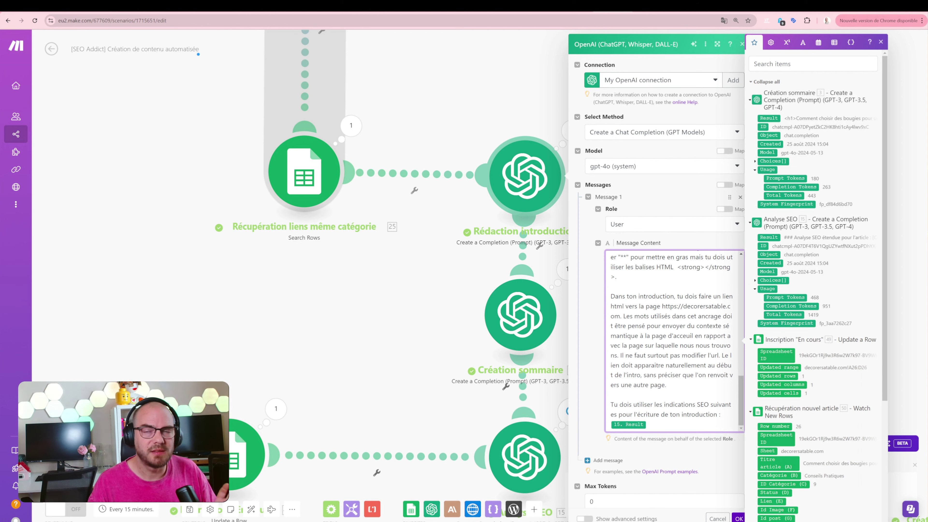
# Highlight the prompt paragraph requiring HTML strong tags instead of markdown in Rédaction introduction, review the text above it and close the settings.
pyautogui.scroll(3, 672, 340)
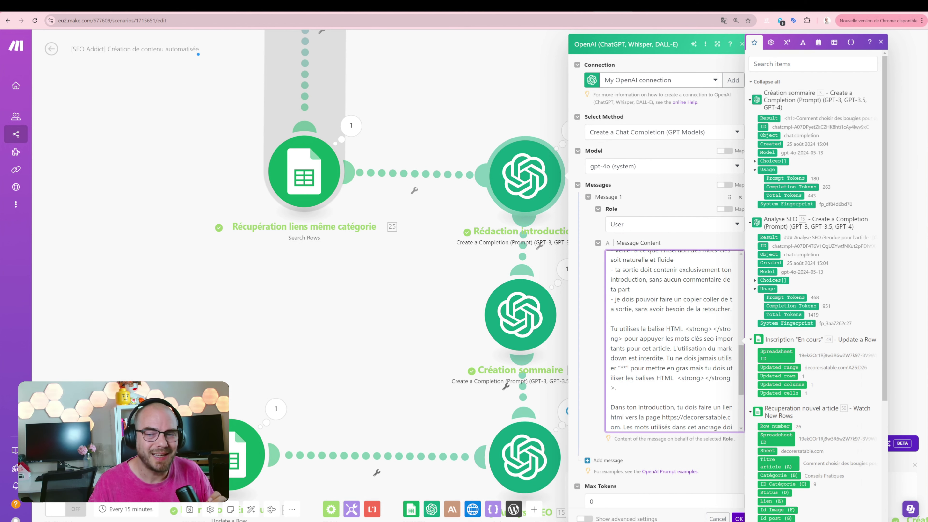
pyautogui.tripleClick(673, 351)
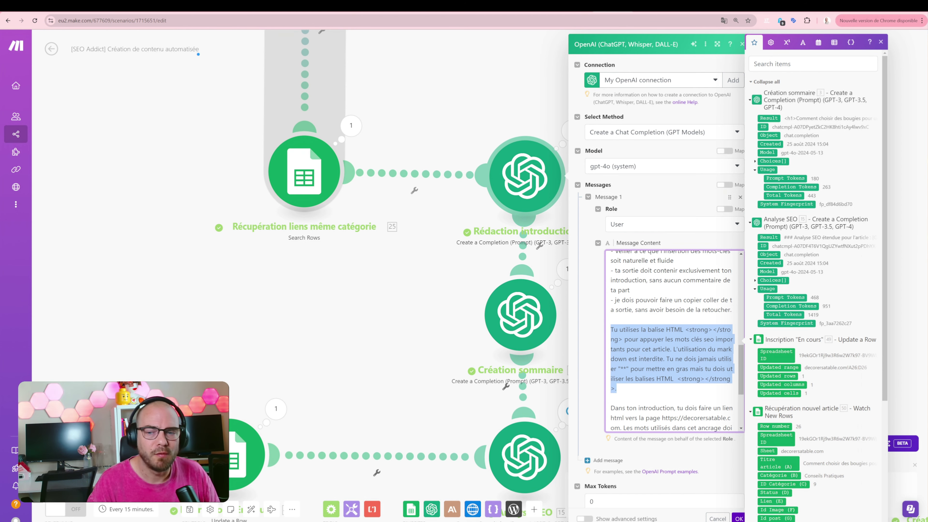
pyautogui.scroll(5, 672, 340)
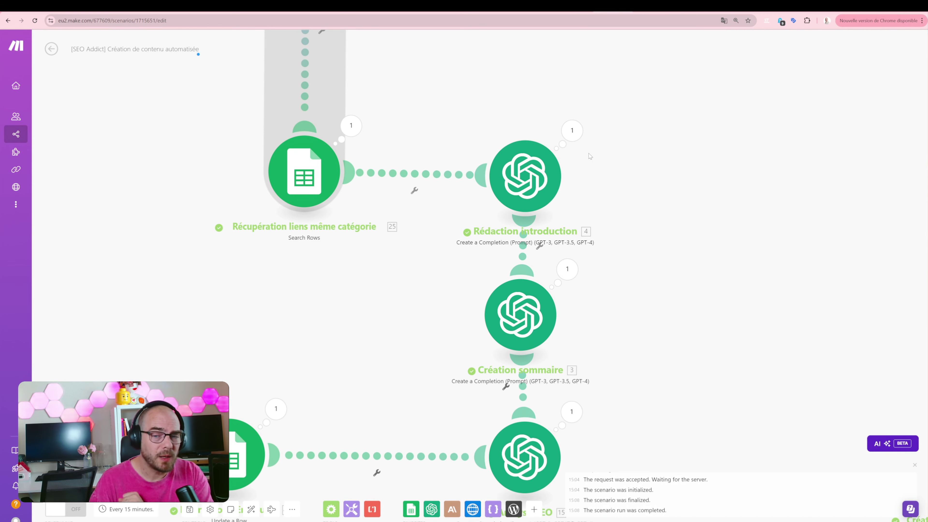
# Retrace the scenario's module chain from the first Google Sheets module through Inscription "En cours" and Analyse SEO to Rédaction introduction.
pyautogui.moveTo(672, 224); pyautogui.dragTo(665, 182)
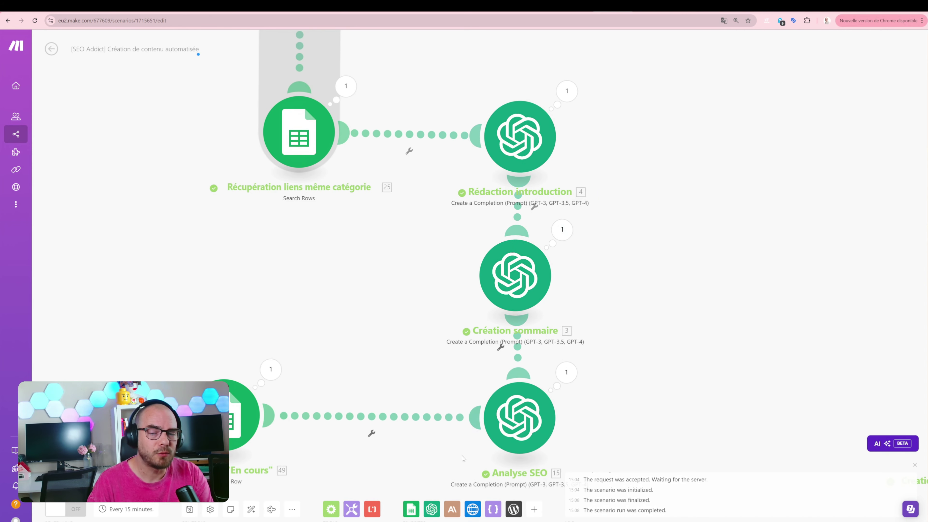
pyautogui.moveTo(146, 354); pyautogui.dragTo(347, 341)
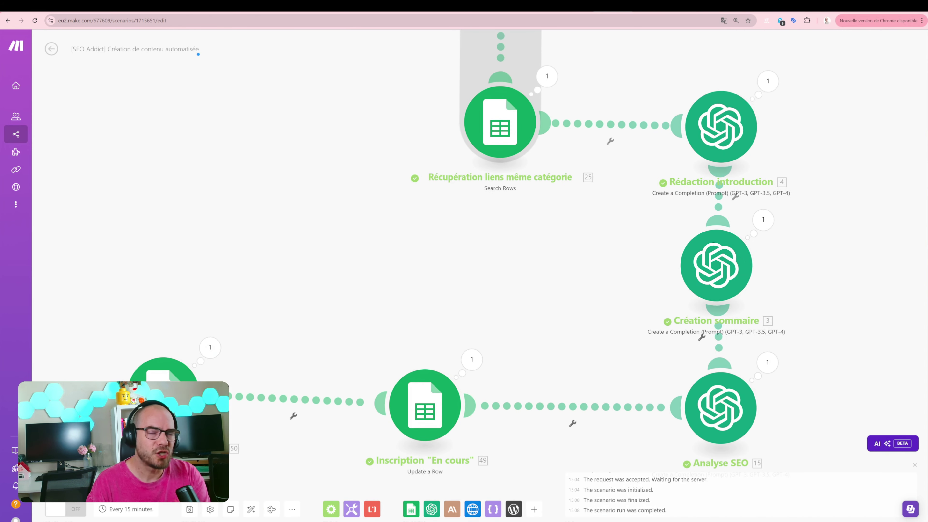
pyautogui.moveTo(327, 336); pyautogui.dragTo(254, 283)
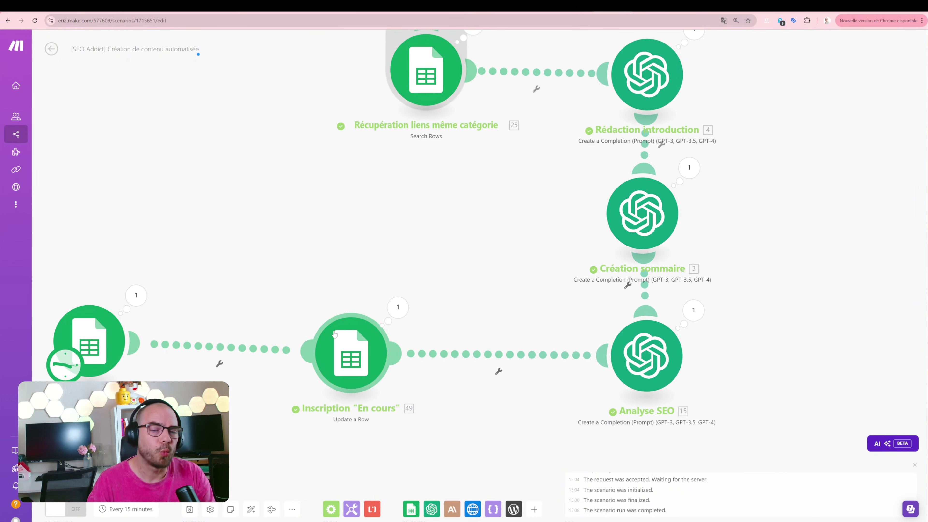
pyautogui.moveTo(453, 280); pyautogui.dragTo(253, 267)
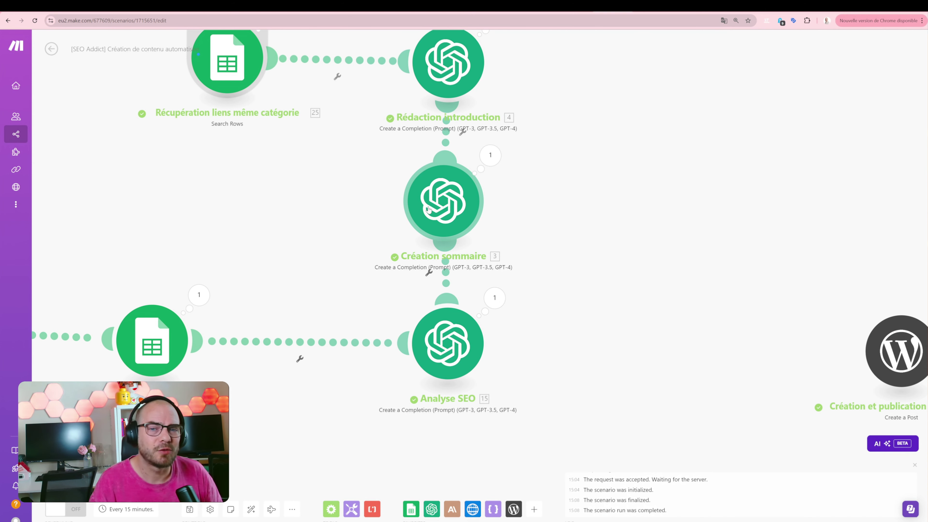
pyautogui.moveTo(578, 101); pyautogui.dragTo(635, 204)
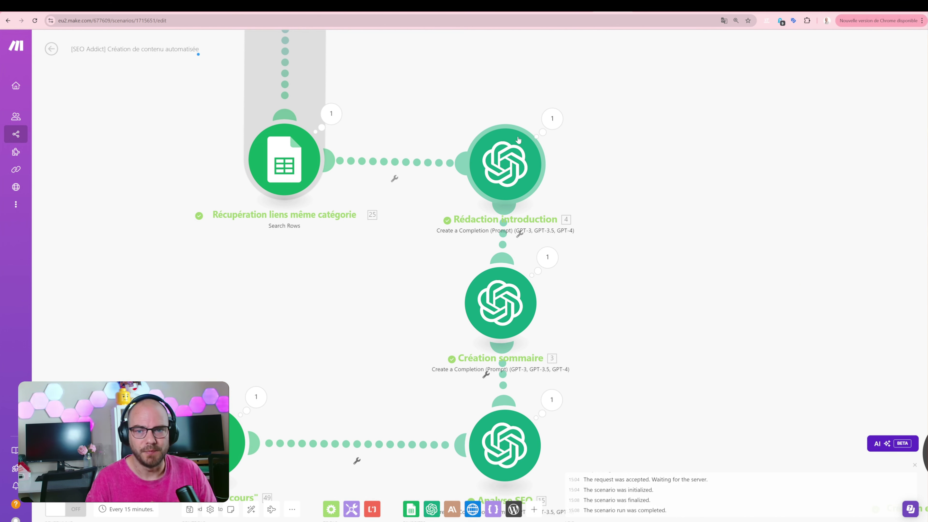
# Inspect the Rédaction introduction module's execution data, highlighting the output Result and its strong-tagged keyword, and close it.
pyautogui.click(553, 119)
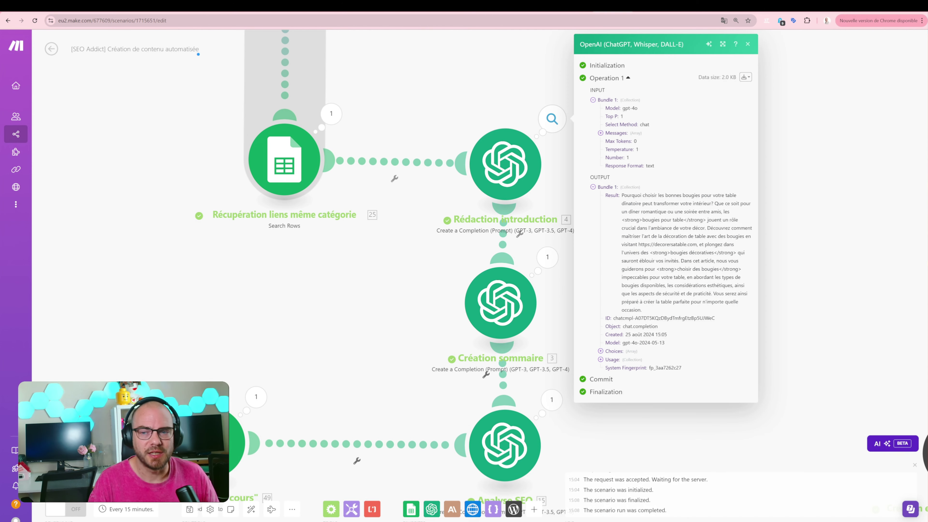
pyautogui.moveTo(622, 196); pyautogui.dragTo(698, 294)
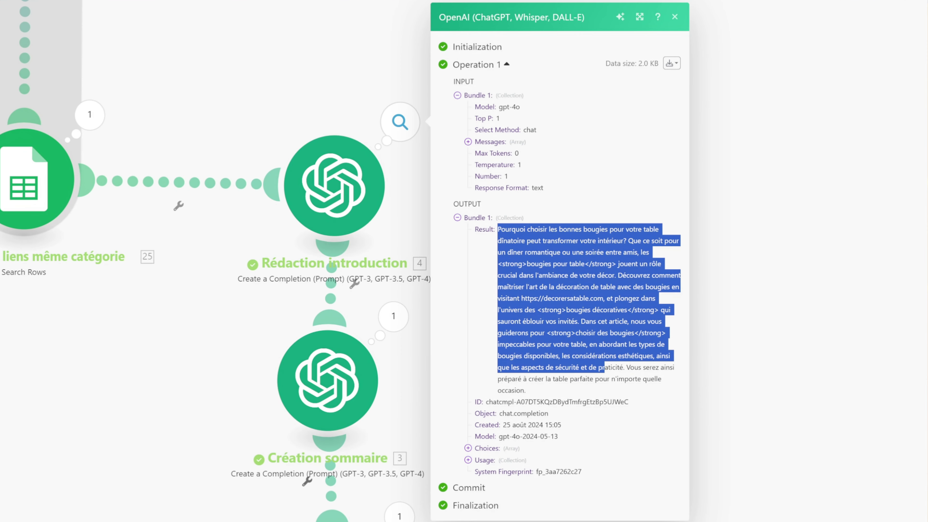
pyautogui.moveTo(527, 263); pyautogui.dragTo(567, 264)
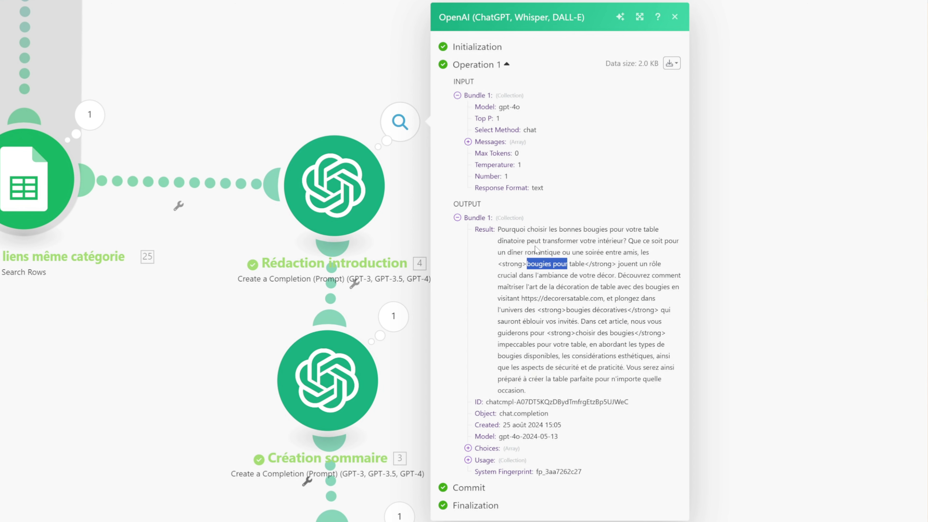
pyautogui.moveTo(533, 286); pyautogui.dragTo(547, 293)
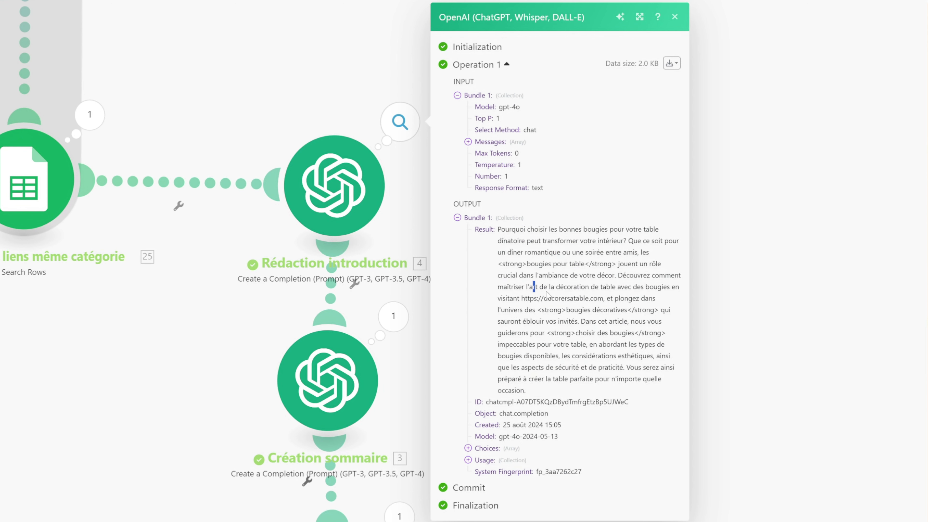
pyautogui.click(369, 92)
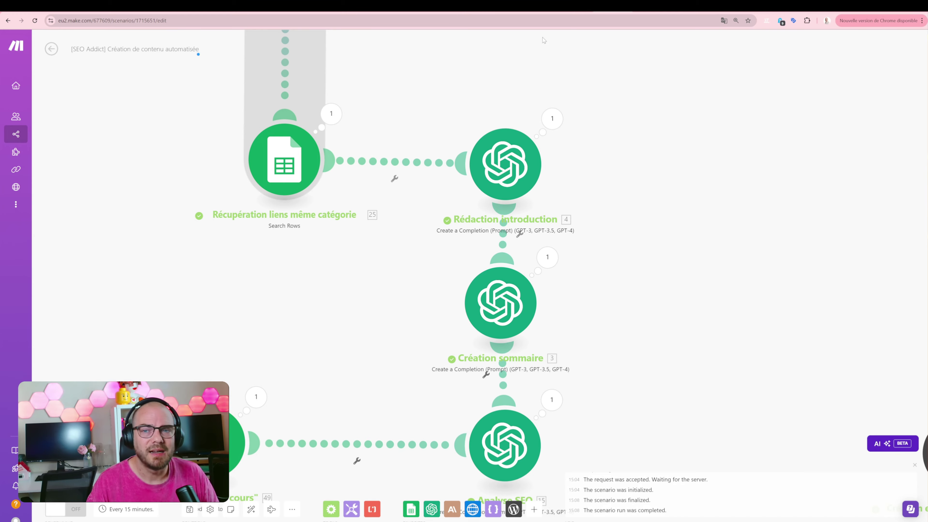
# Check the Récupération liens même catégorie module's filter: the Catégorie (B) Equal to mapping and the Exists operator on Lien (E).
pyautogui.click(556, 6)
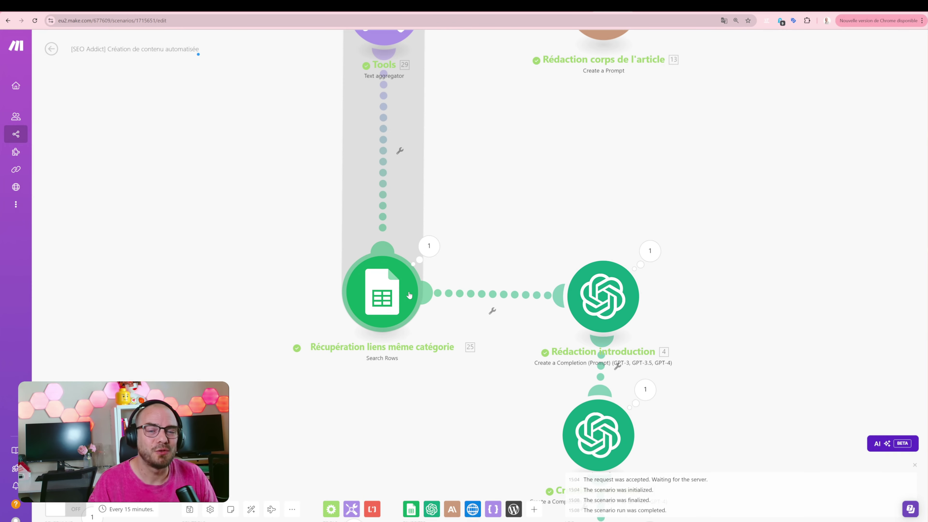
pyautogui.click(410, 295)
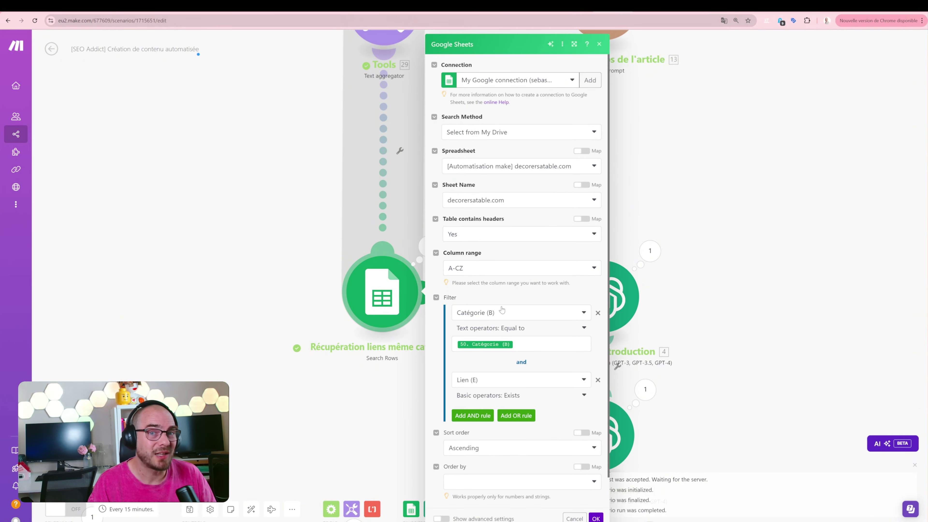
pyautogui.click(531, 342)
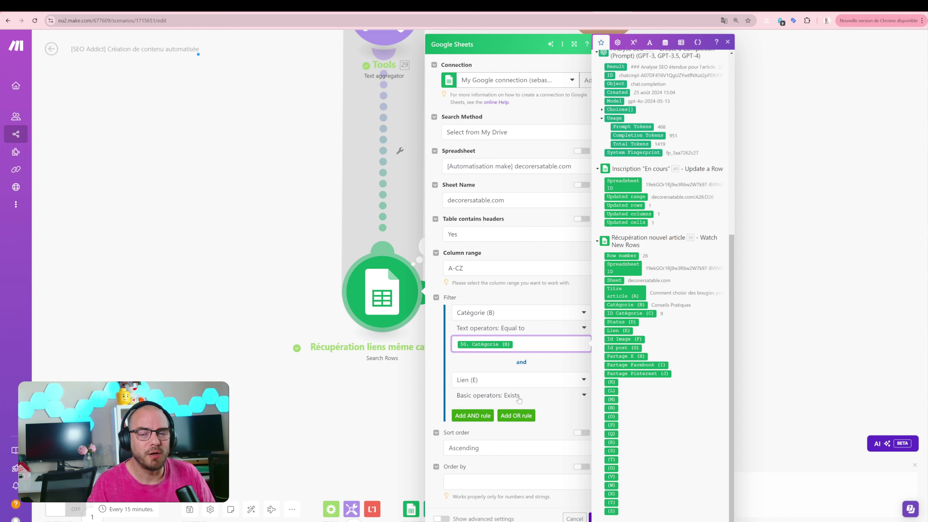
pyautogui.click(544, 401)
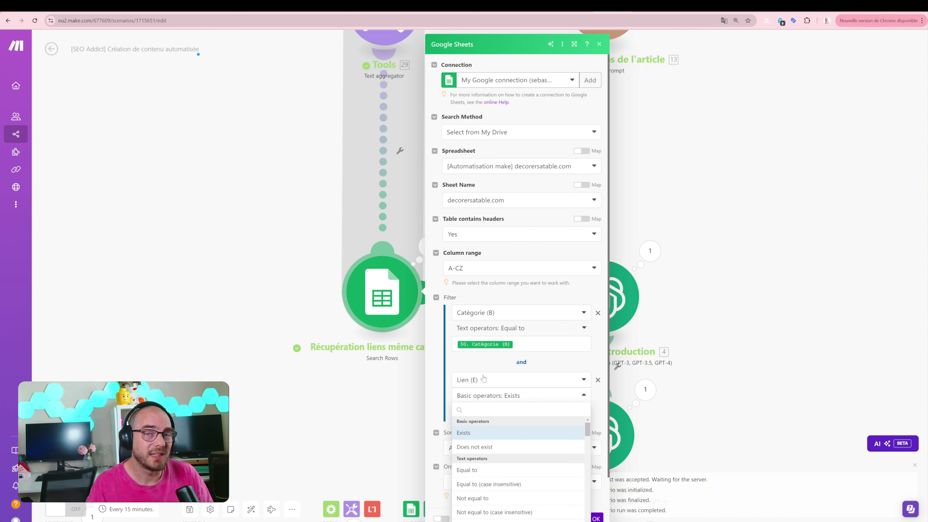
pyautogui.click(473, 401)
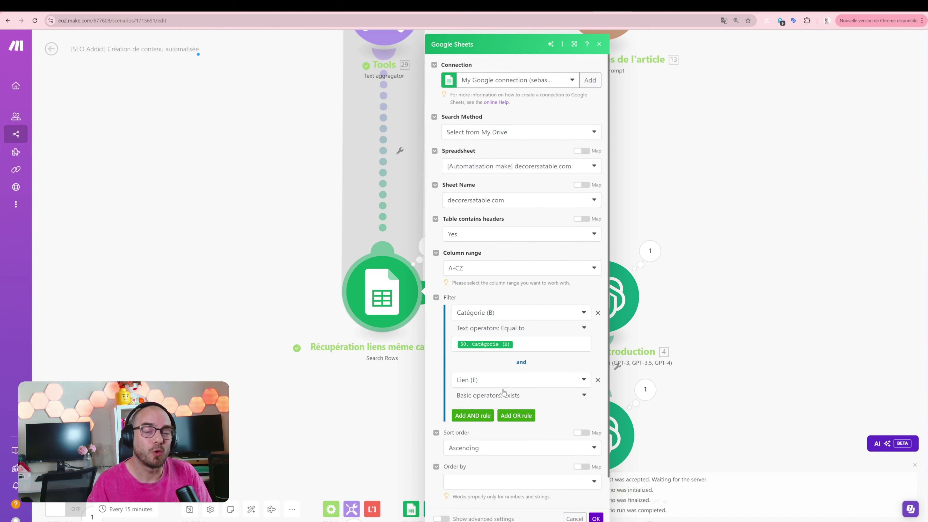
# Check the maximum number of returned rows in Récupération liens même catégorie, close its settings and review the output bundles of its last run.
pyautogui.scroll(-1, 500, 420)
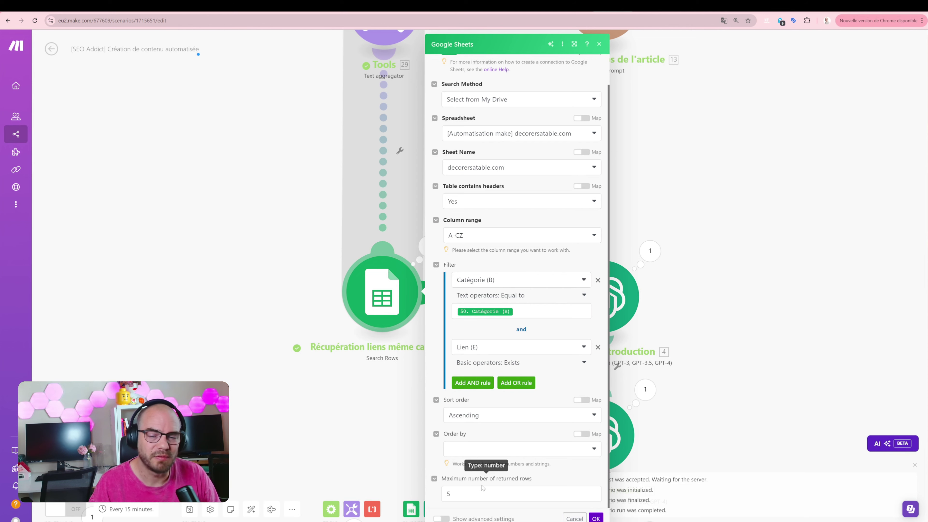
pyautogui.doubleClick(447, 492)
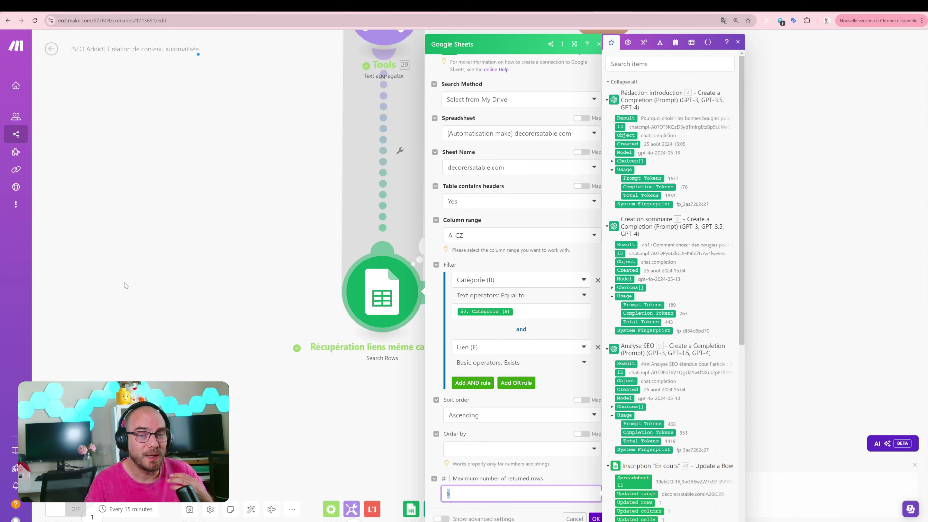
pyautogui.click(80, 366)
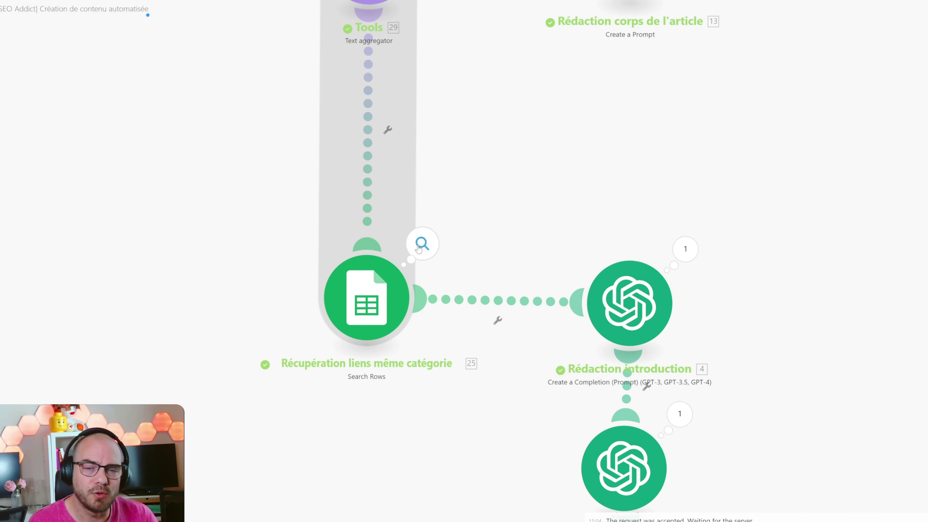
pyautogui.click(421, 245)
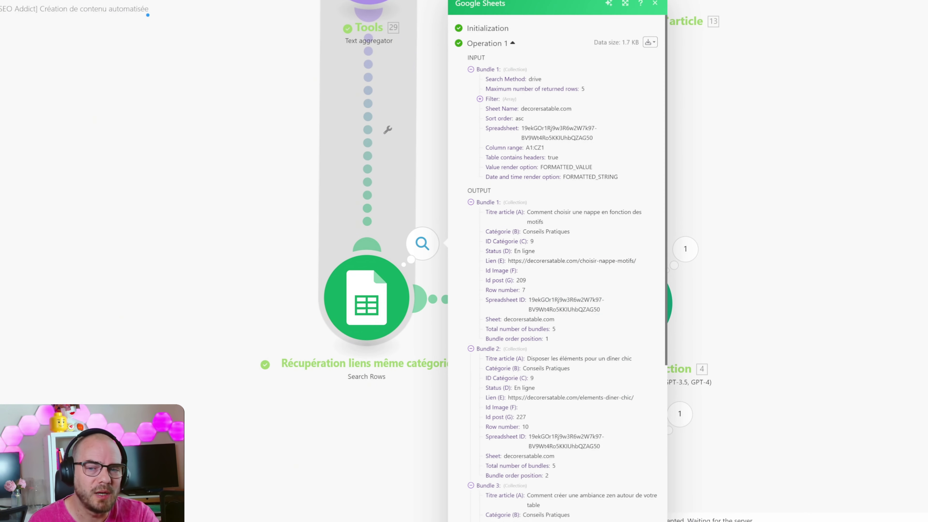
pyautogui.scroll(-2, 519, 227)
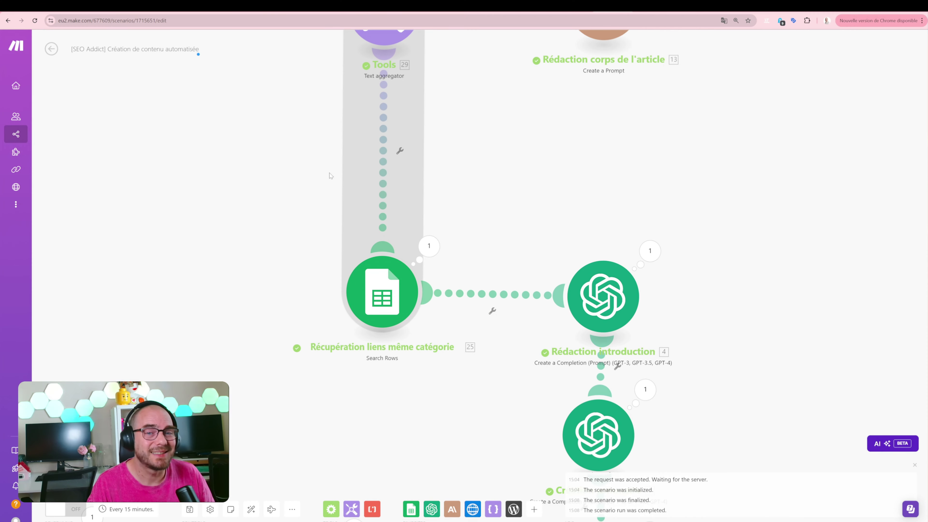
# Check the Tools text aggregator's source module Récupération liens même catégorie and its Lien (E) text mapping, and inspect its execution data.
pyautogui.click(395, 37)
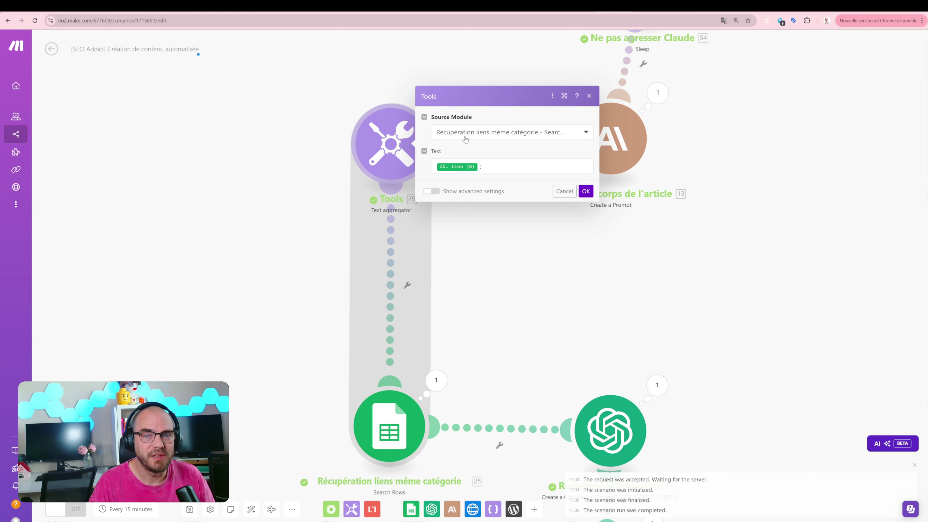
pyautogui.click(465, 139)
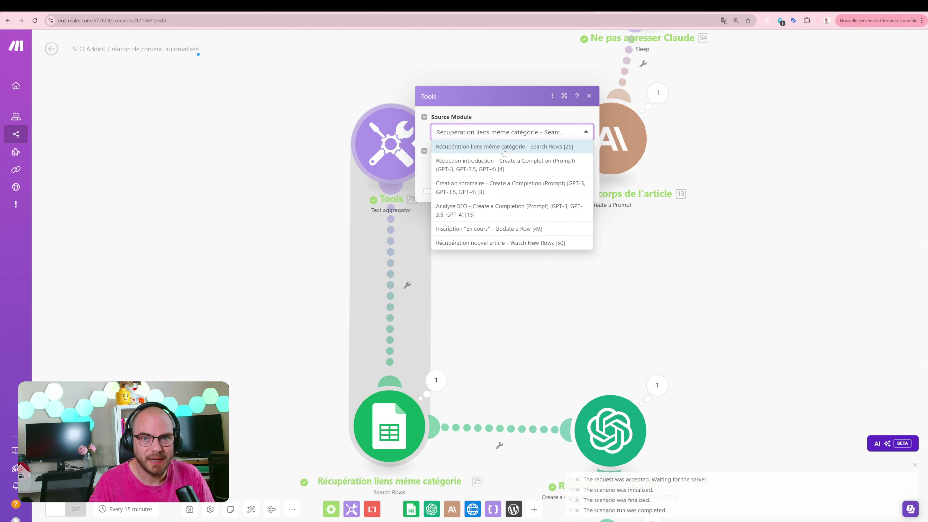
pyautogui.click(491, 147)
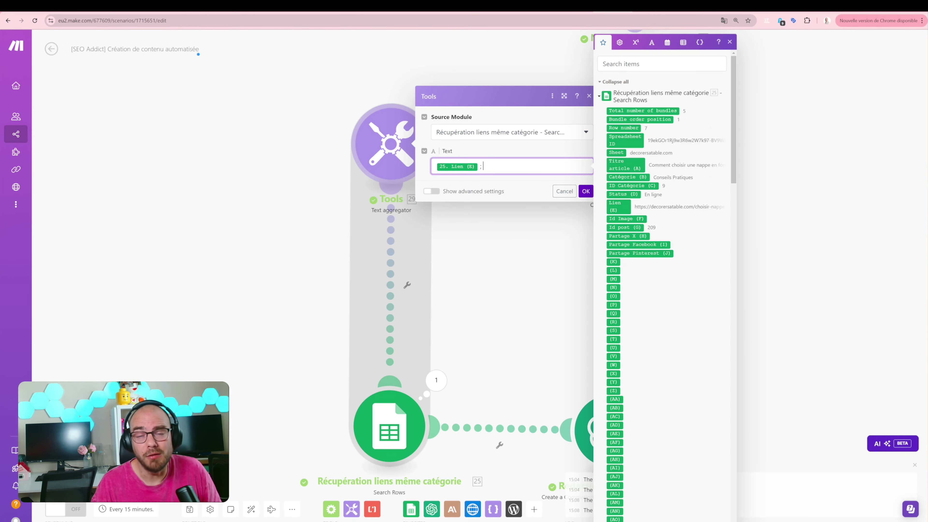
pyautogui.press('Escape')
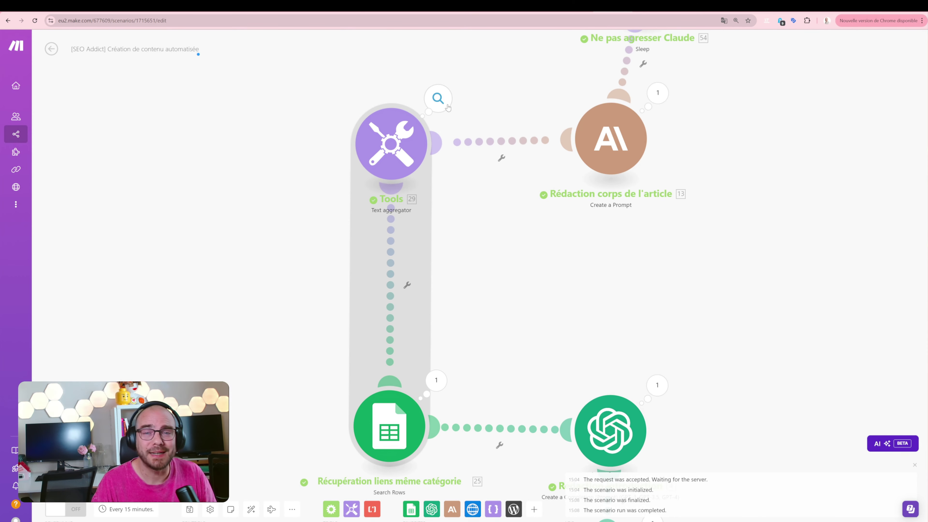
pyautogui.click(447, 106)
pyautogui.moveTo(503, 171); pyautogui.dragTo(524, 212)
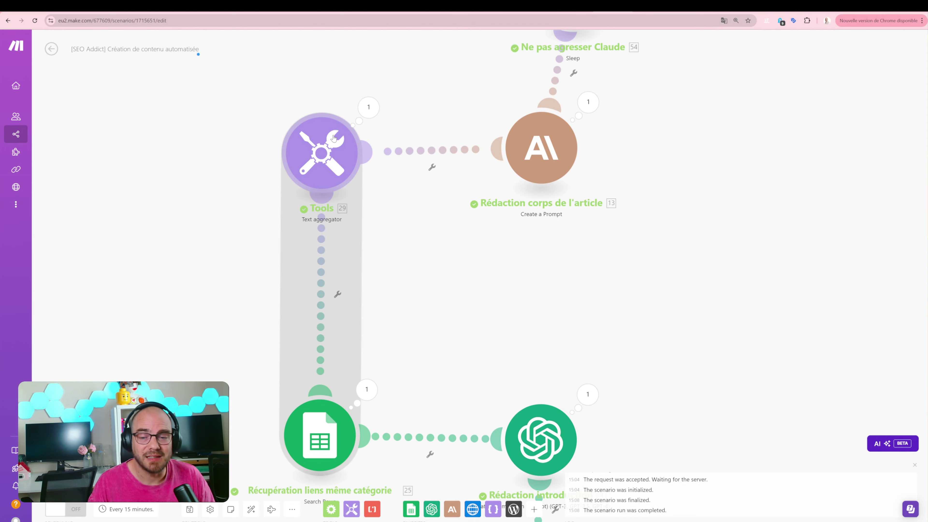
# Open the Rédaction corps de l'article module's settings and review its Claude prompt down to the summary plan, highlighting the mapped 3. Result.
pyautogui.moveTo(706, 326); pyautogui.dragTo(617, 107)
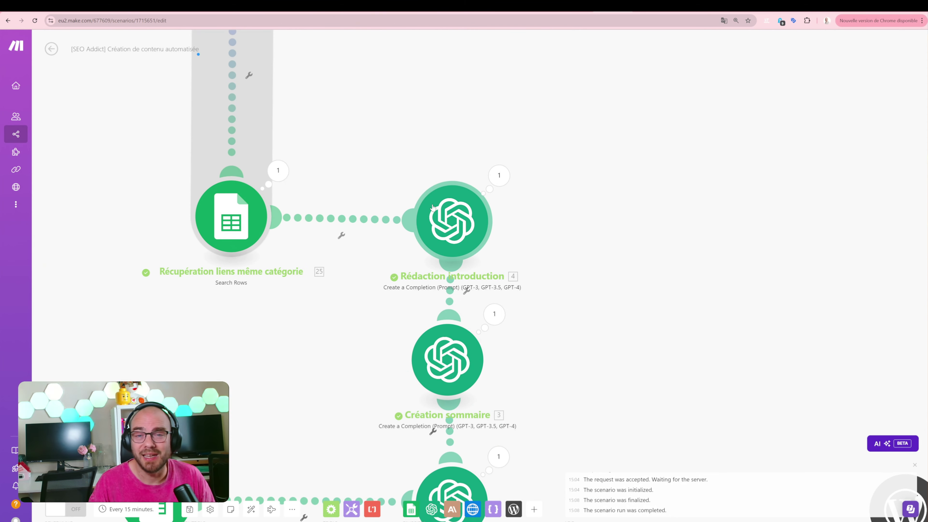
pyautogui.moveTo(401, 111); pyautogui.dragTo(423, 336)
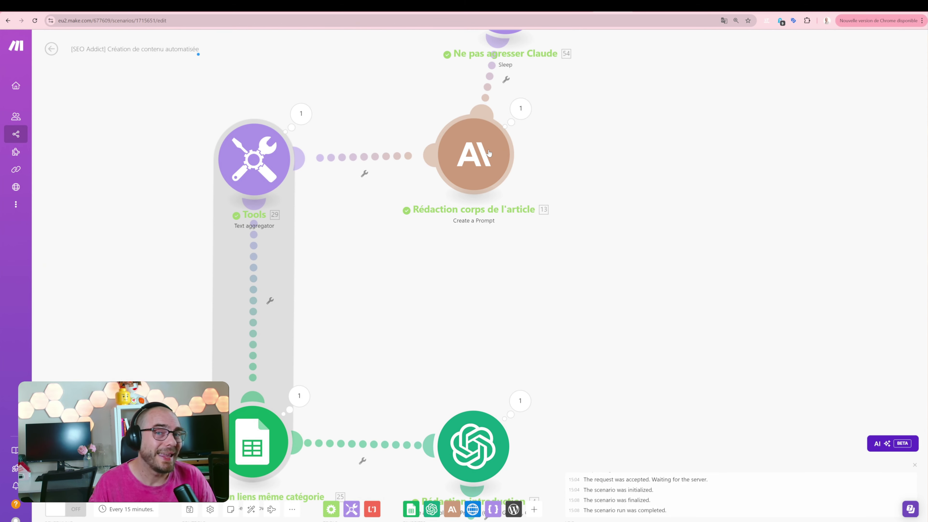
pyautogui.click(489, 153)
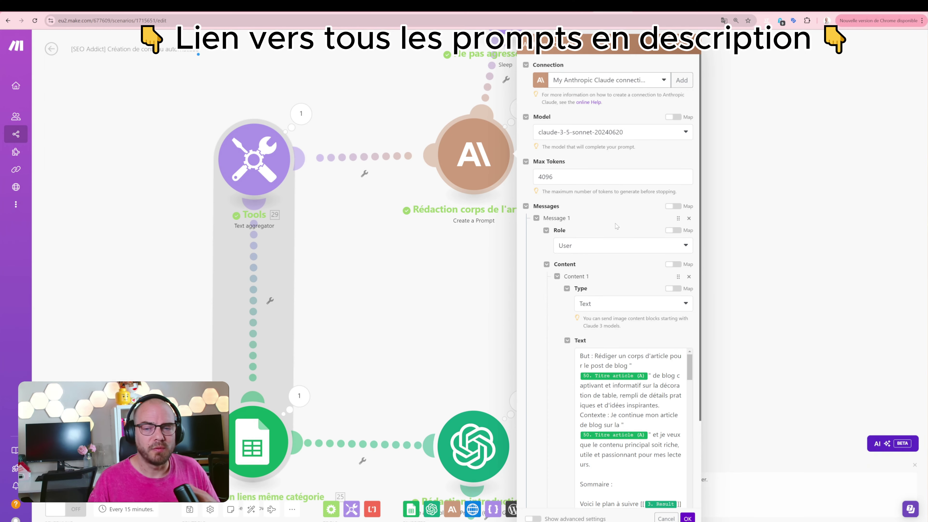
pyautogui.scroll(-2, 616, 231)
pyautogui.scroll(-1, 615, 231)
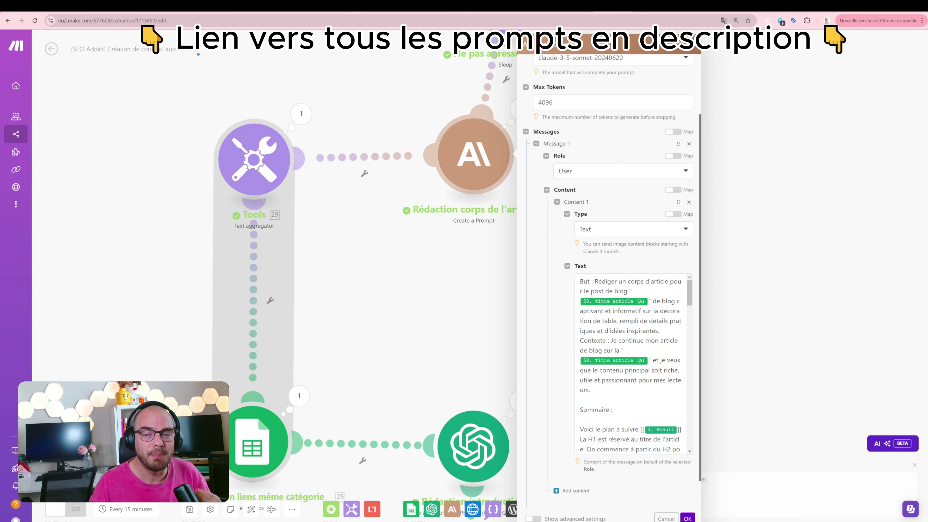
pyautogui.scroll(-2, 631, 364)
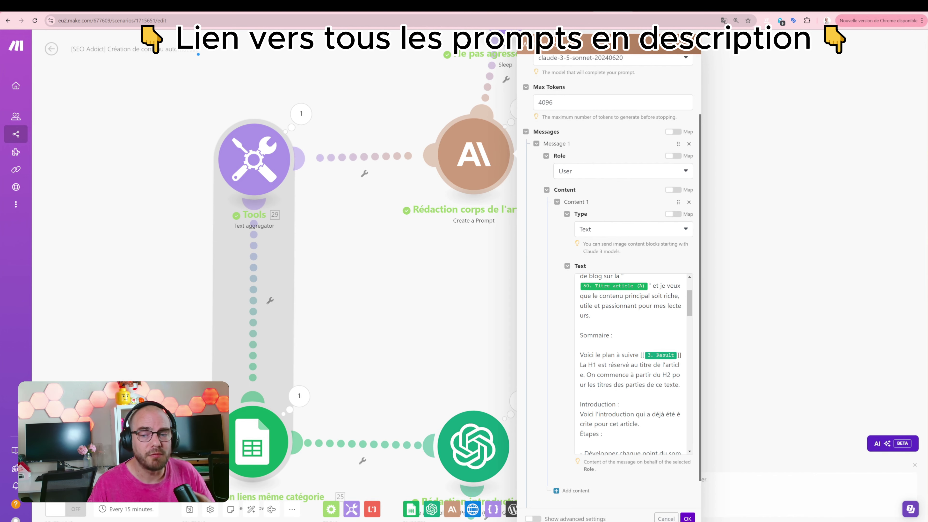
pyautogui.click(630, 375)
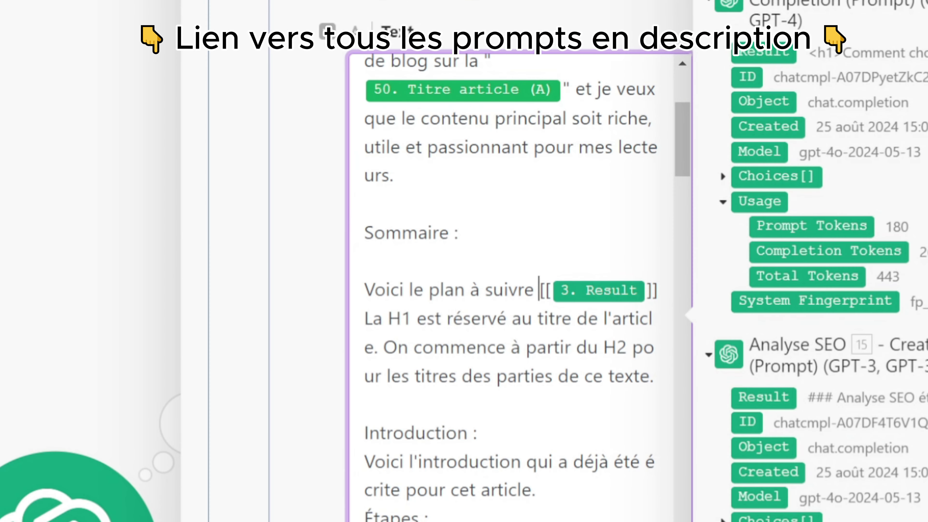
pyautogui.moveTo(640, 355); pyautogui.dragTo(677, 355)
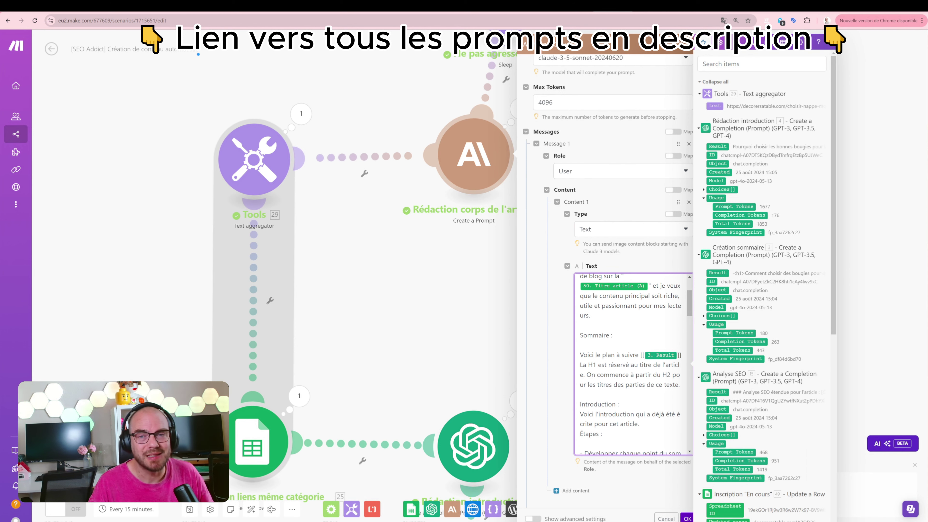
# Insert the Rédaction introduction module's Result variable below "Voici l'introduction qui a déjà été écrite pour cet article." in the prompt.
pyautogui.scroll(1, 632, 364)
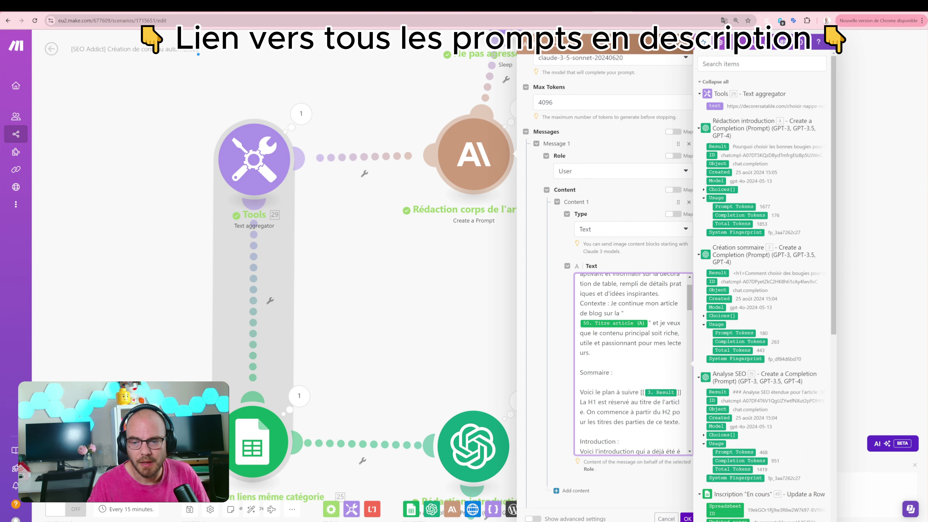
pyautogui.scroll(-1, 633, 363)
pyautogui.scroll(-2, 632, 363)
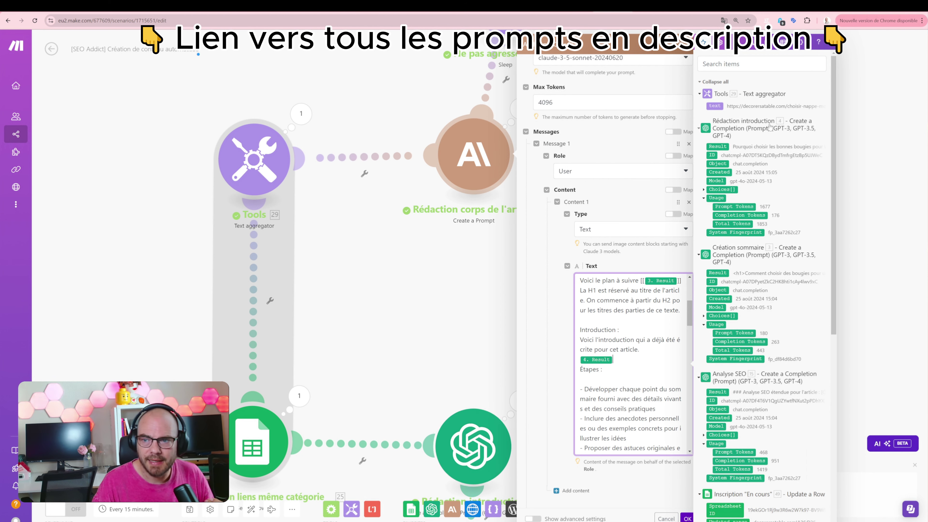
# Read the Étapes, Résultats attendus and Précisions sections of the Rédaction corps de l'article prompt.
pyautogui.scroll(-1, 632, 364)
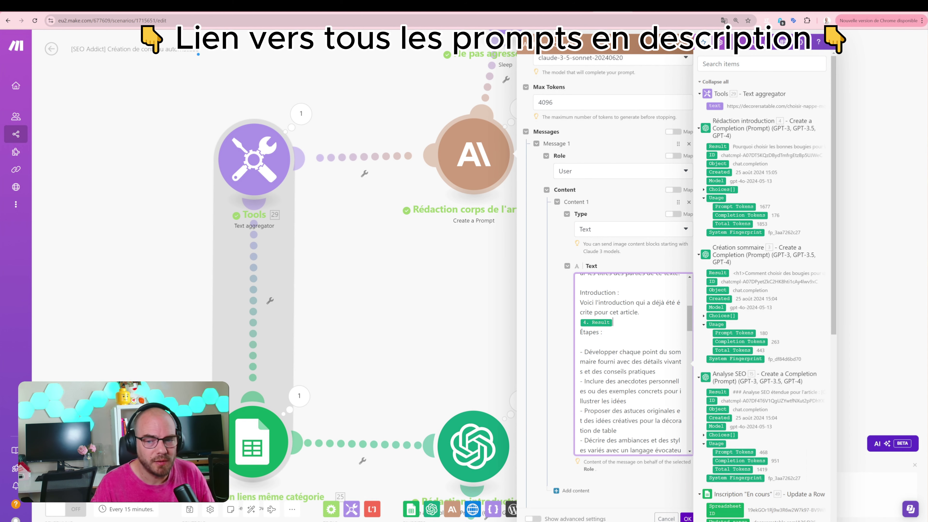
pyautogui.scroll(-1, 632, 364)
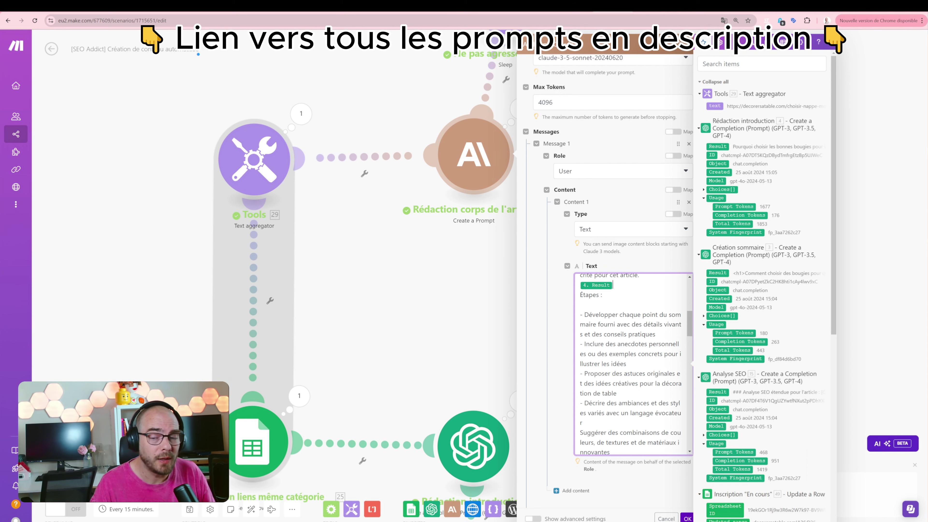
pyautogui.scroll(-1, 632, 363)
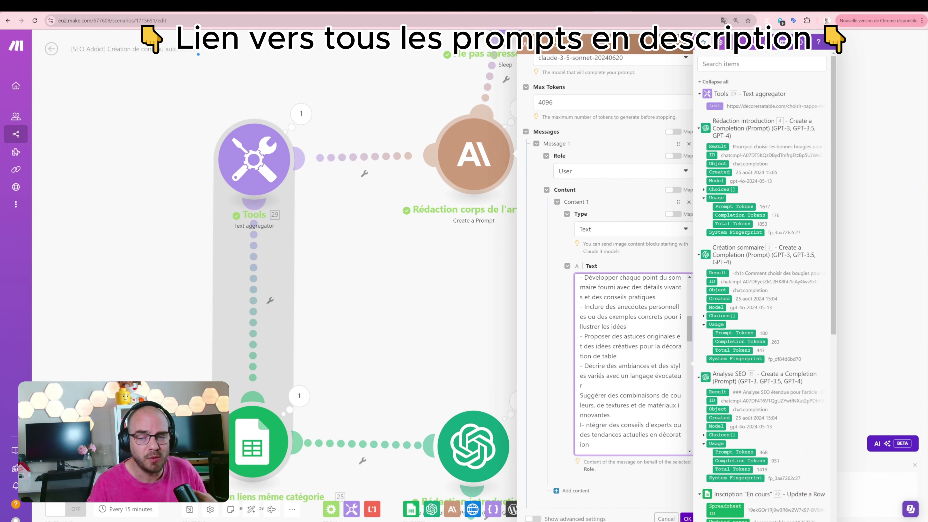
pyautogui.scroll(-1, 631, 362)
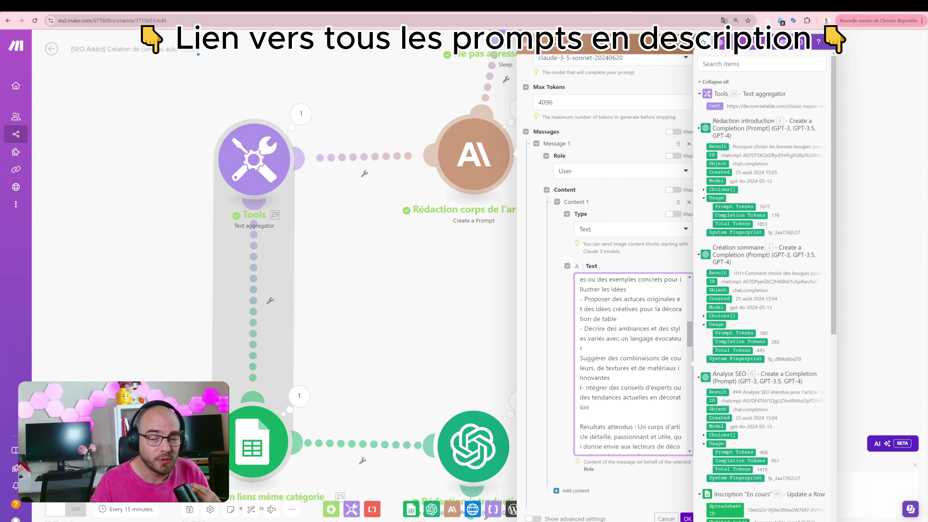
pyautogui.scroll(-1, 631, 362)
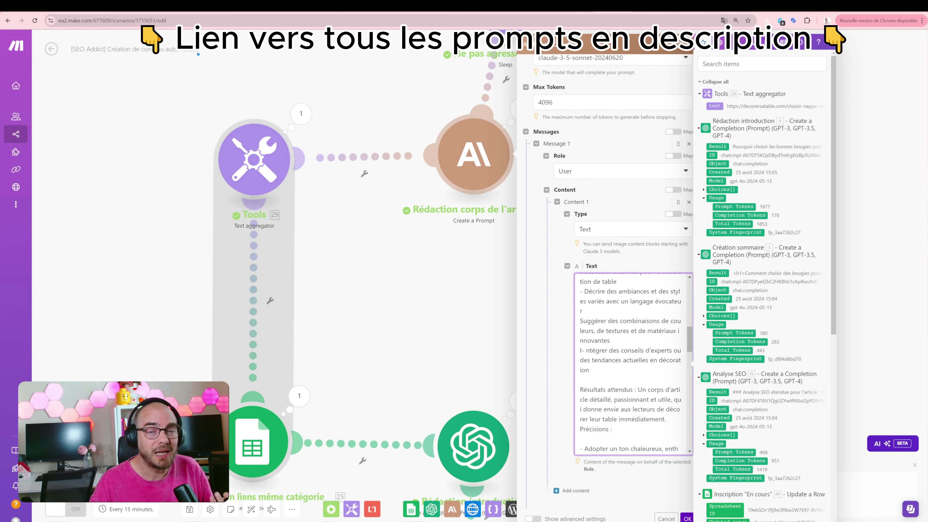
pyautogui.scroll(-2, 631, 361)
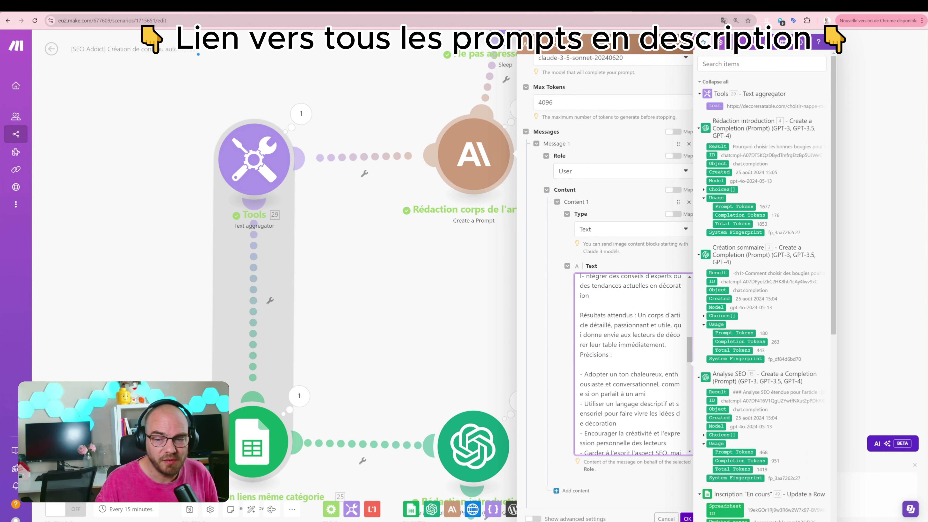
pyautogui.scroll(-1, 637, 364)
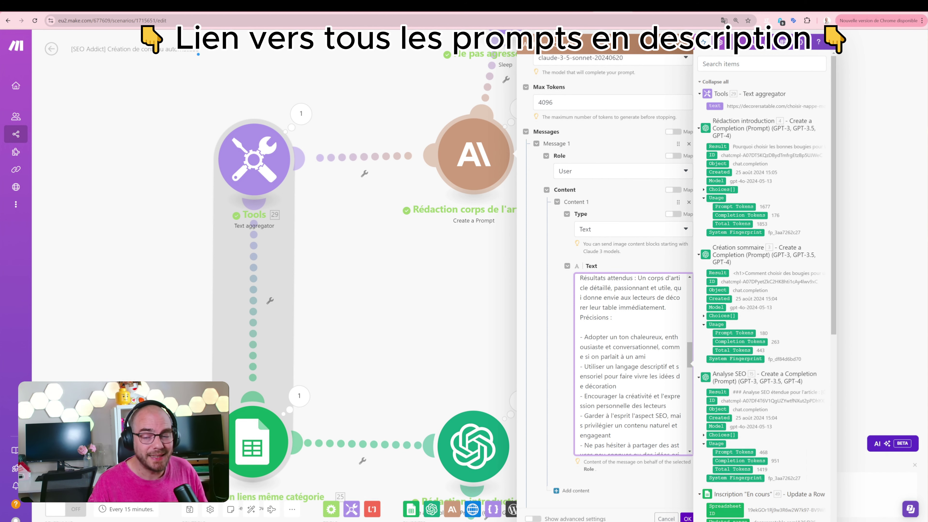
pyautogui.scroll(-2, 632, 366)
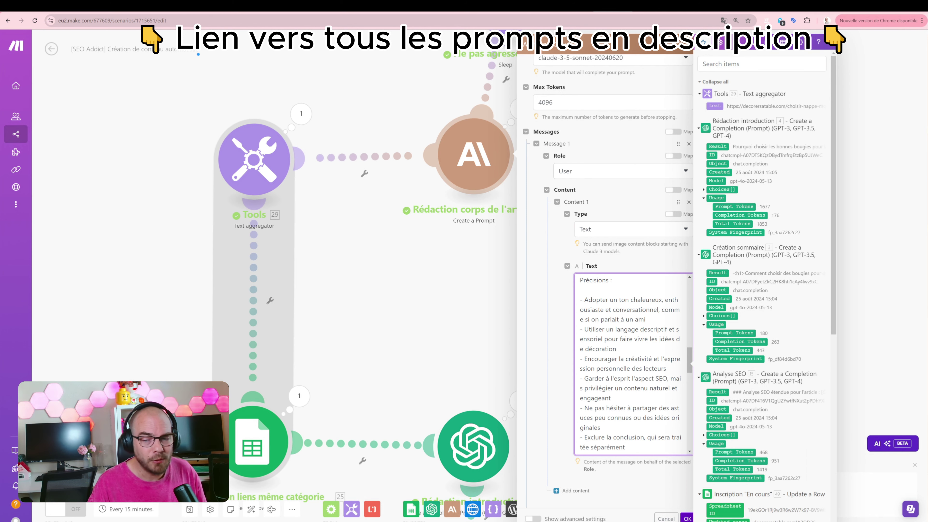
pyautogui.scroll(-2, 632, 362)
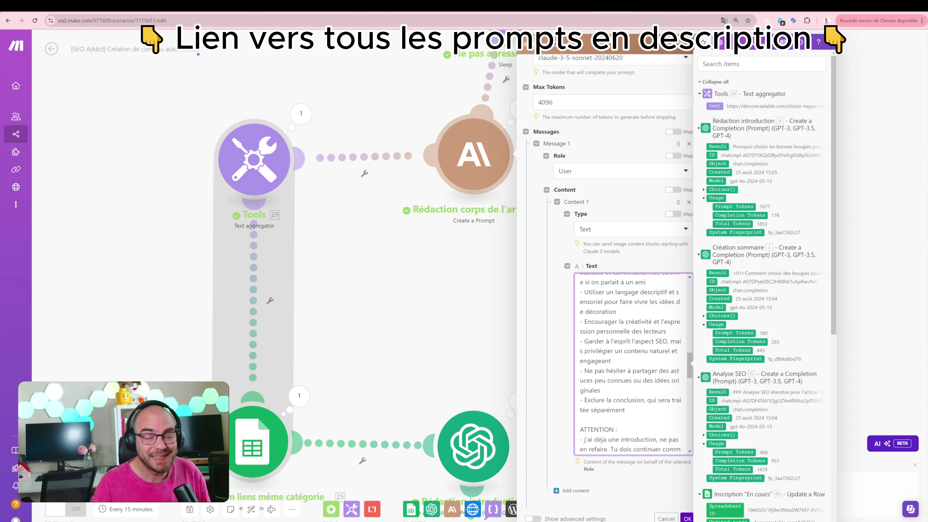
# Review the prompt's ATTENTION section covering the existing introduction, rare bullet points, continuity between parts, HTML output and developed paragraphs.
pyautogui.scroll(-4, 632, 363)
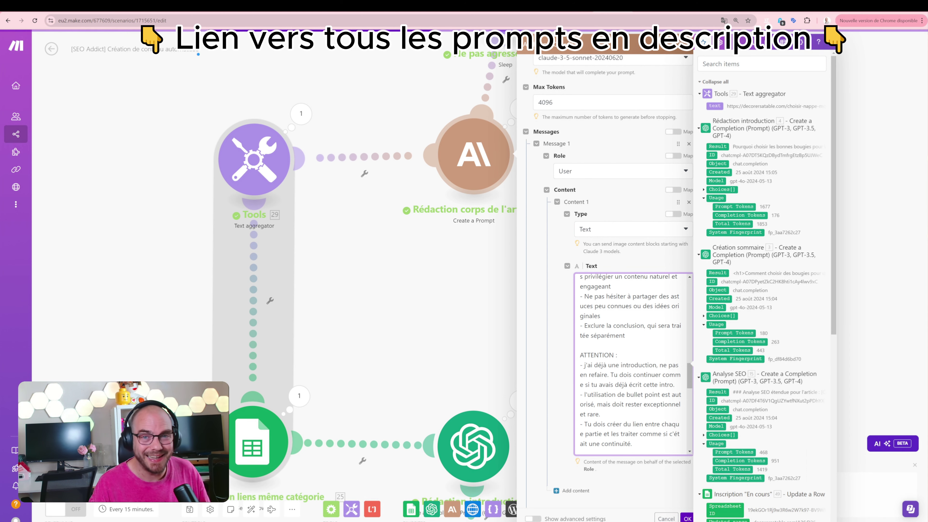
pyautogui.scroll(-1, 632, 362)
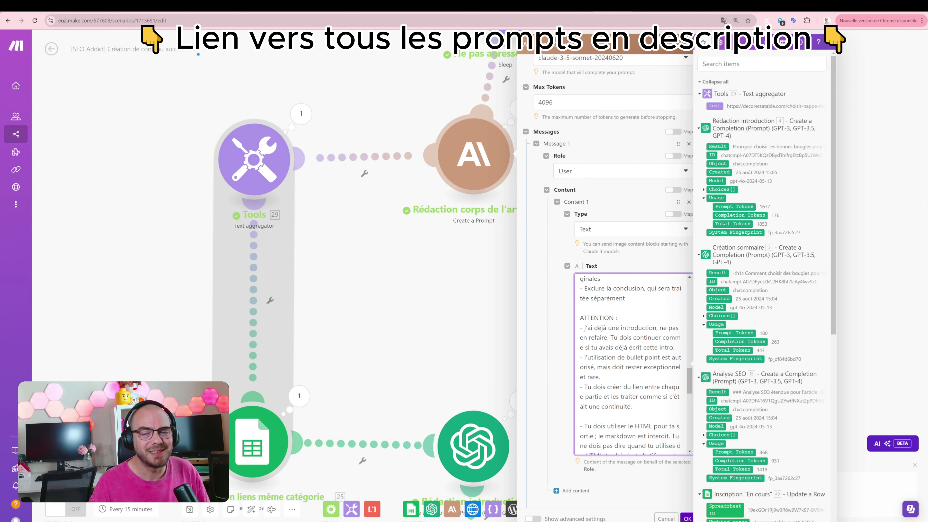
pyautogui.scroll(-1, 632, 362)
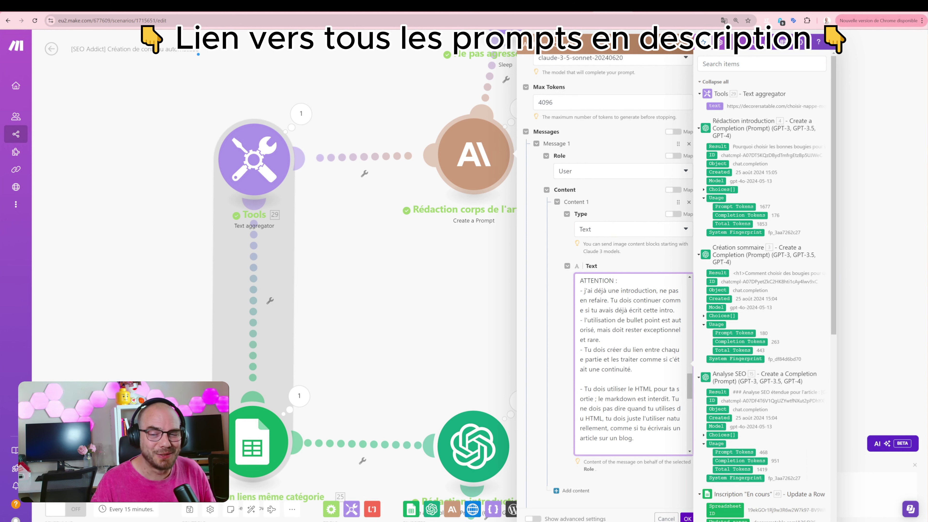
pyautogui.scroll(-1, 632, 362)
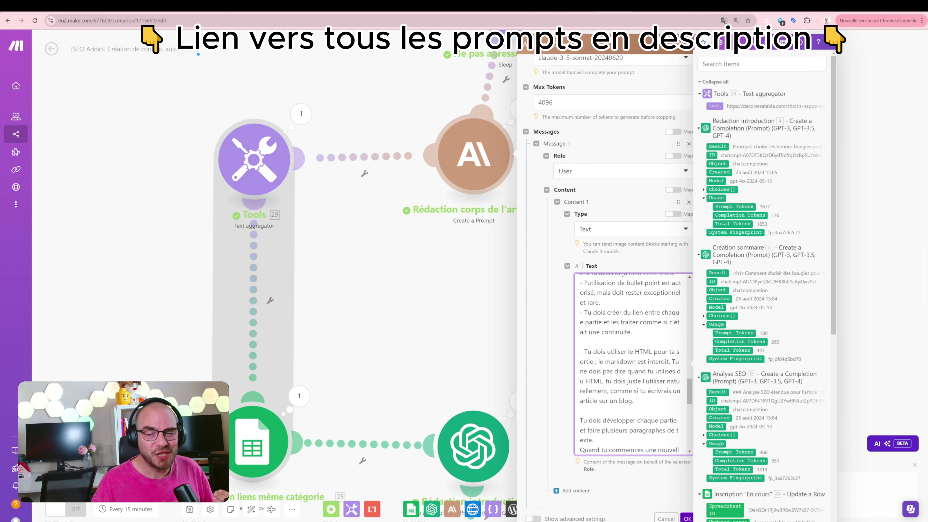
pyautogui.scroll(-1, 632, 364)
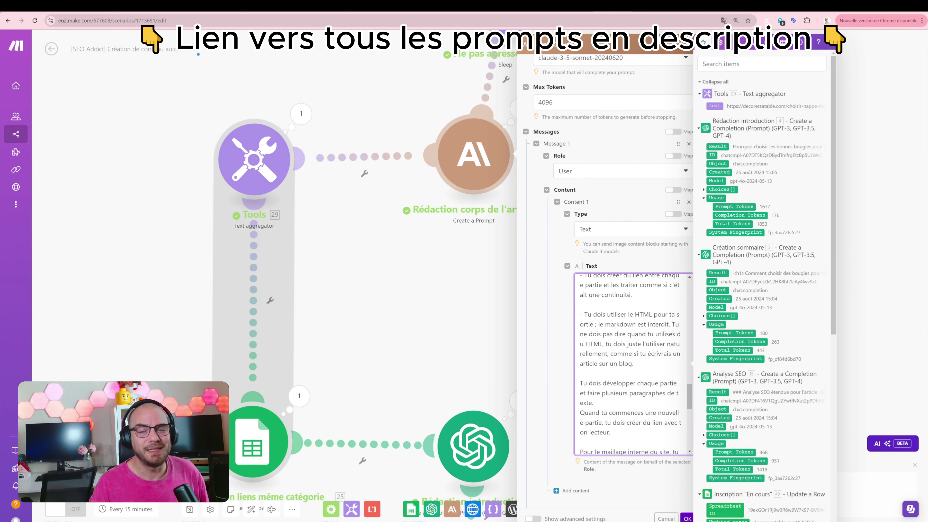
pyautogui.scroll(-2, 632, 363)
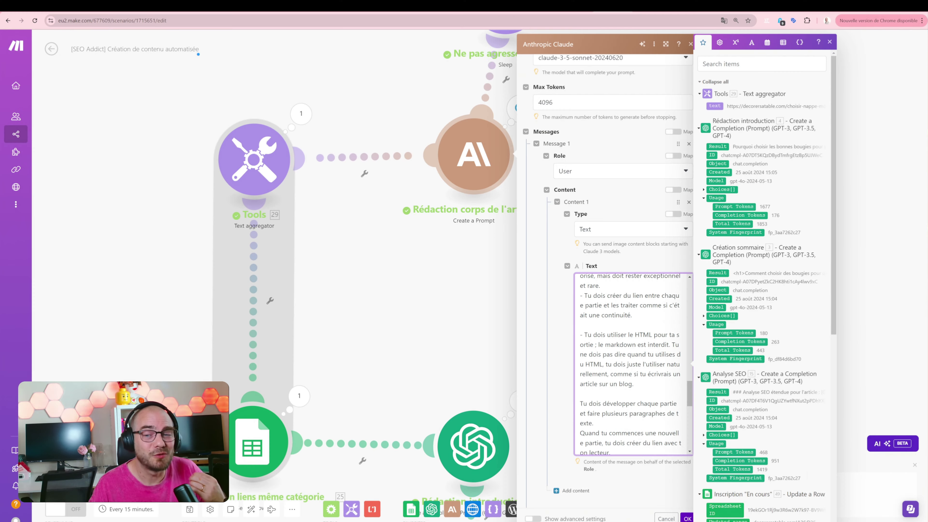
pyautogui.scroll(5, 633, 363)
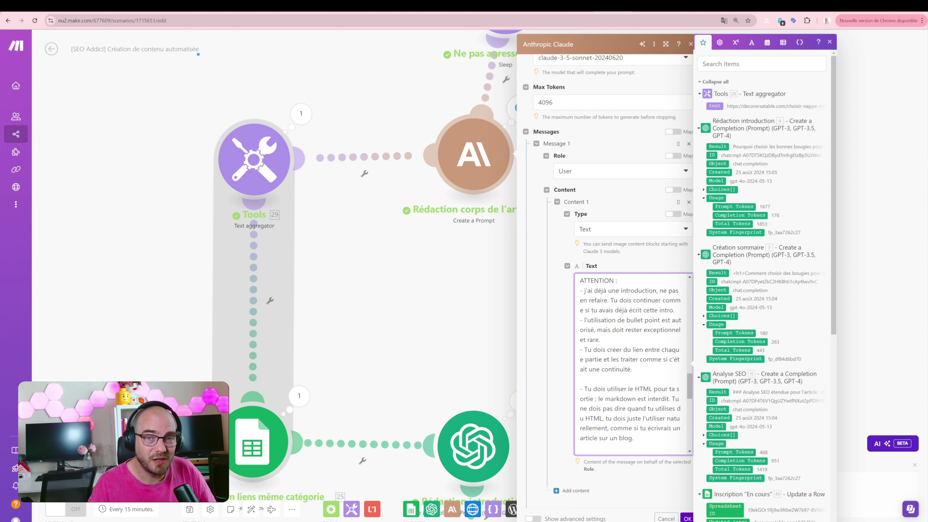
# Close the Rédaction corps de l'article settings and read the text its last run generated, highlighting the passage with the diners chics link.
pyautogui.scroll(2, 632, 364)
pyautogui.click(484, 253)
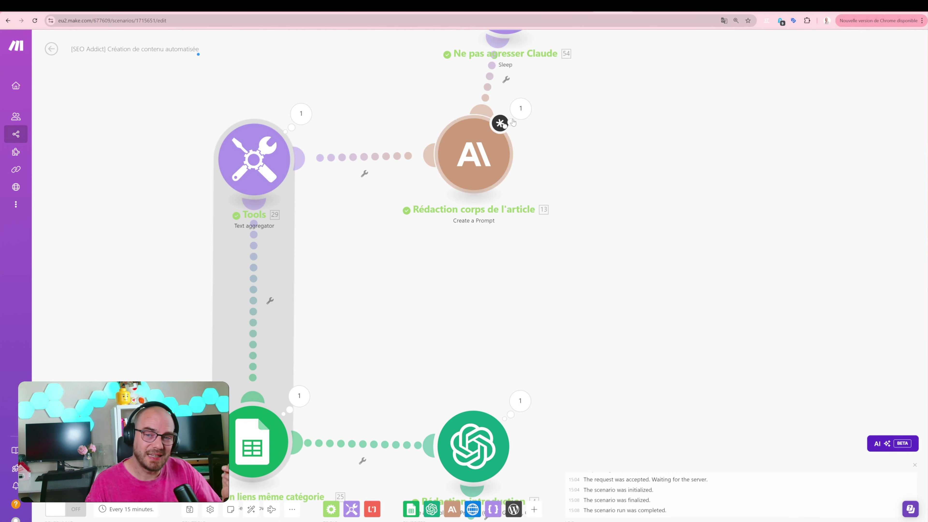
pyautogui.click(521, 108)
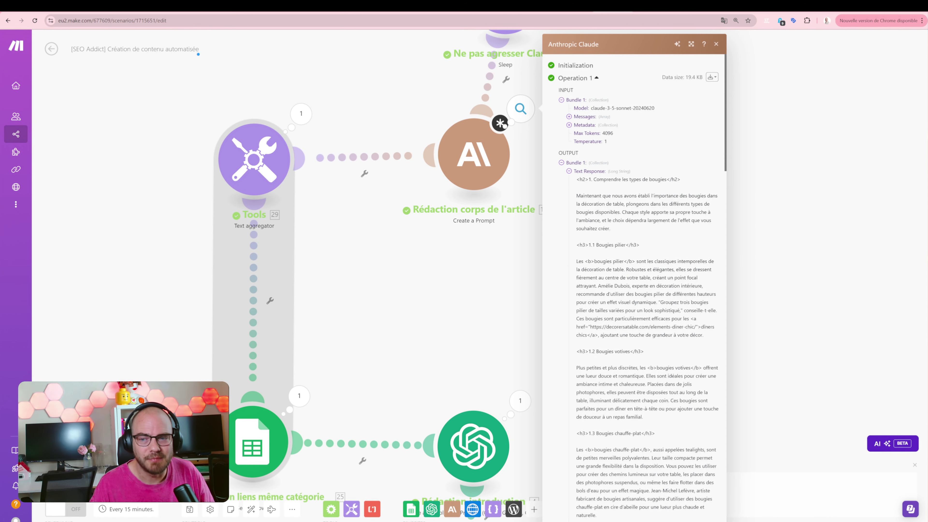
pyautogui.scroll(-1, 636, 285)
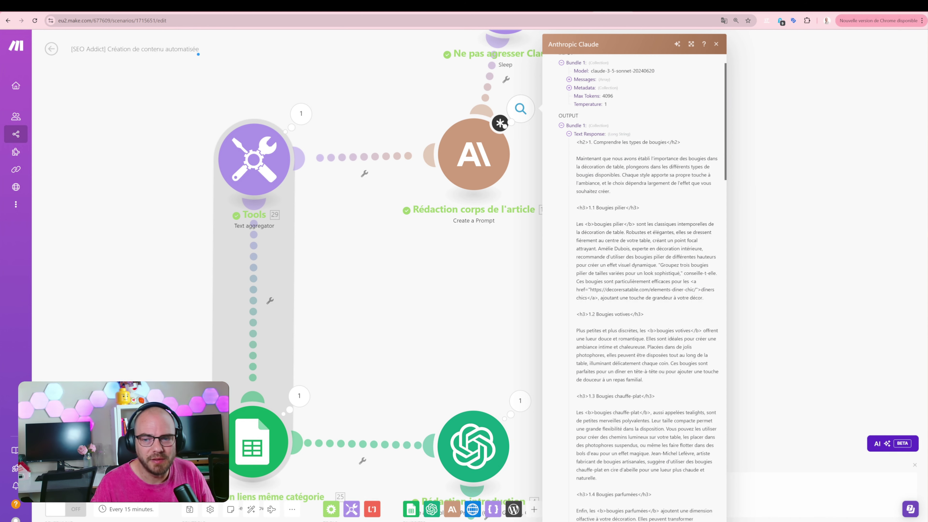
pyautogui.moveTo(684, 273); pyautogui.dragTo(701, 297)
pyautogui.scroll(-4, 702, 330)
pyautogui.scroll(4, 701, 331)
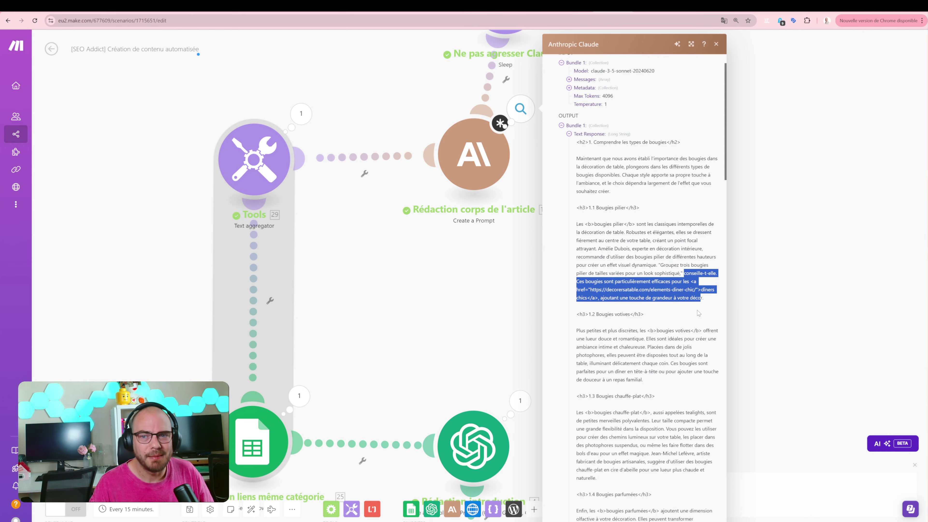
pyautogui.scroll(-20, 702, 331)
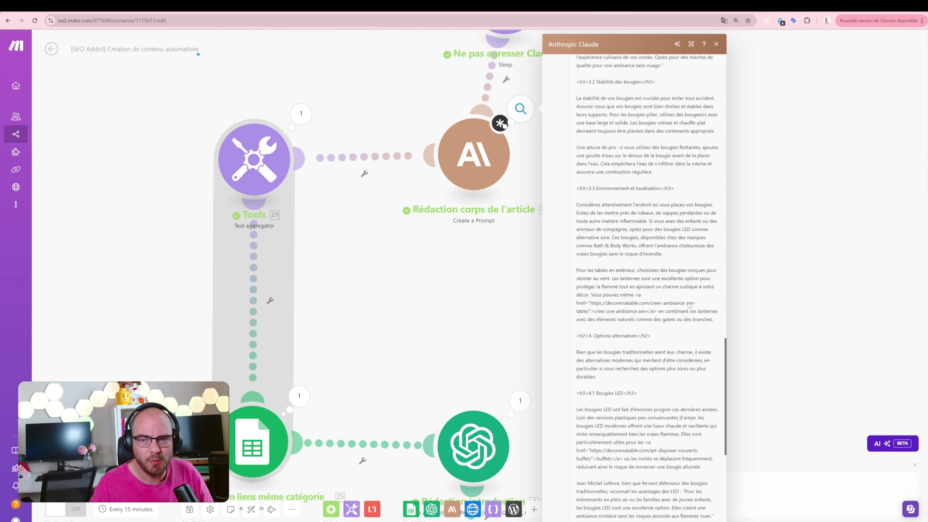
pyautogui.scroll(-7, 573, 232)
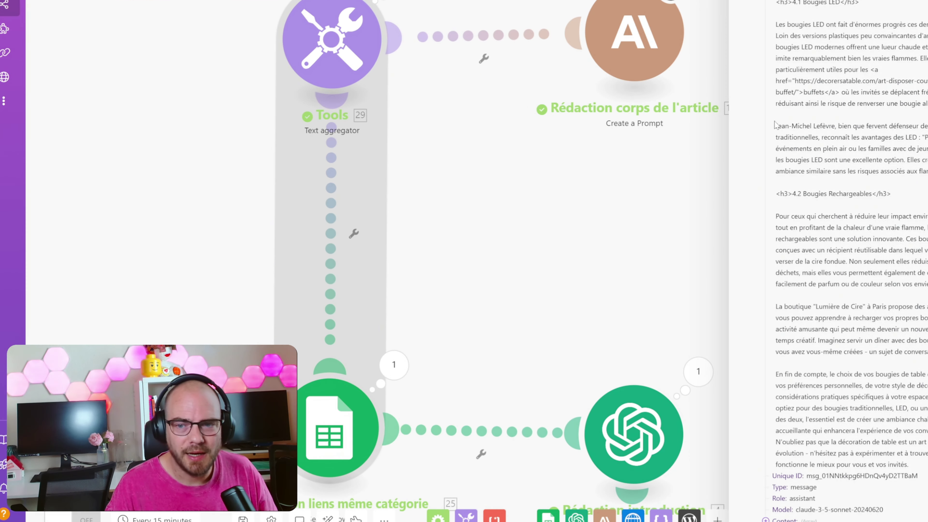
# Highlight the cited expert's name, the boutique "Lumière de Cire" and the buffets link in section 4 of the generated article body.
pyautogui.moveTo(576, 223); pyautogui.dragTo(620, 223)
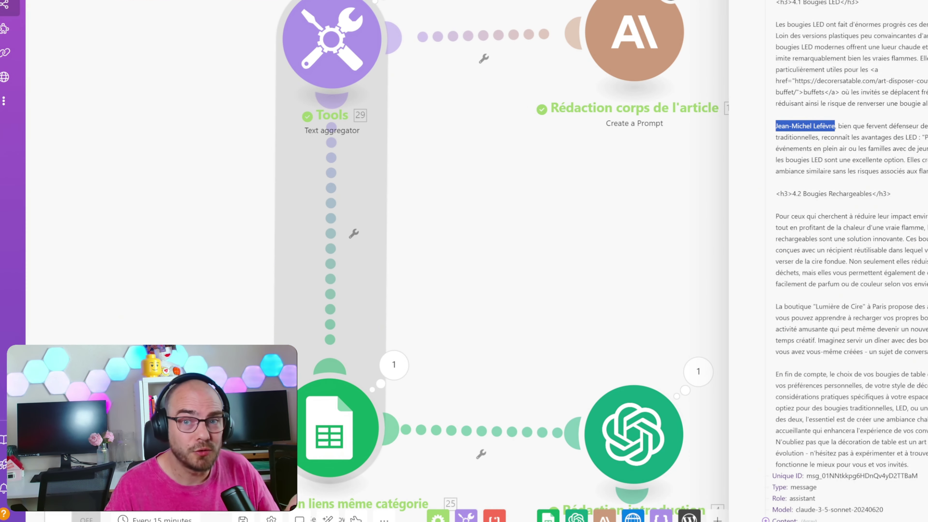
pyautogui.moveTo(642, 313); pyautogui.dragTo(582, 314)
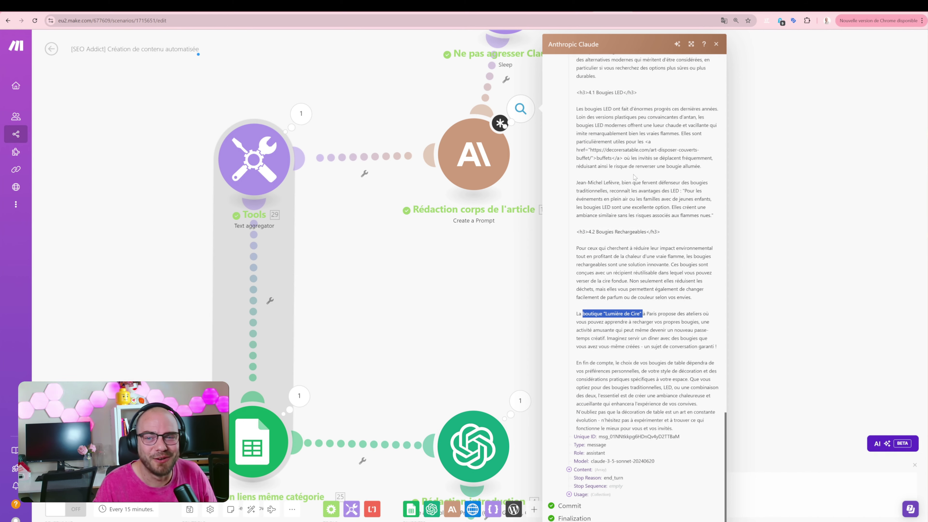
pyautogui.moveTo(577, 150); pyautogui.dragTo(622, 158)
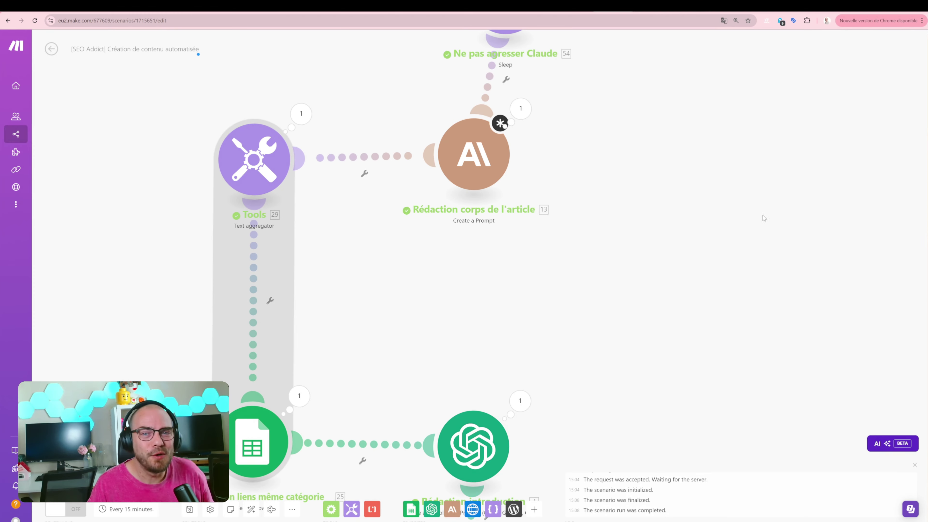
# Check the Delay setting of the Ne pas agresser Claude sleep module and close it.
pyautogui.moveTo(678, 150); pyautogui.dragTo(694, 316)
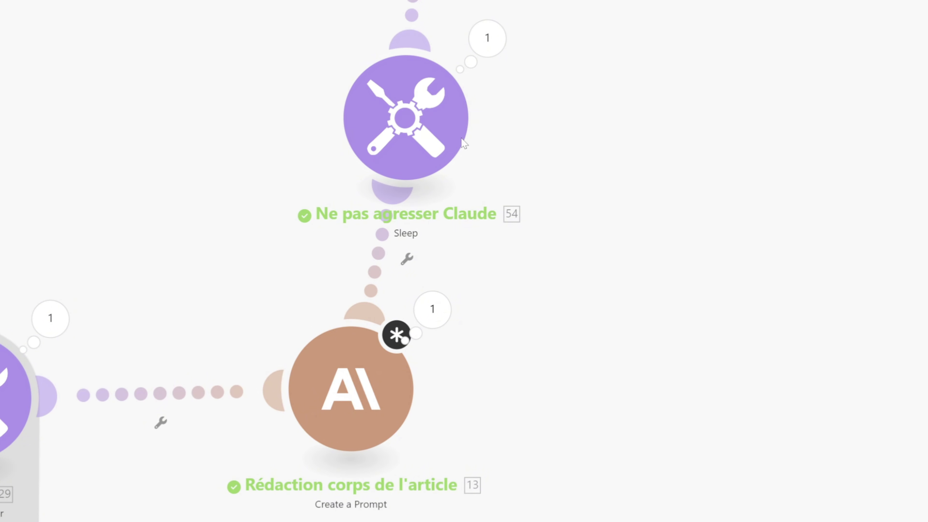
pyautogui.click(445, 137)
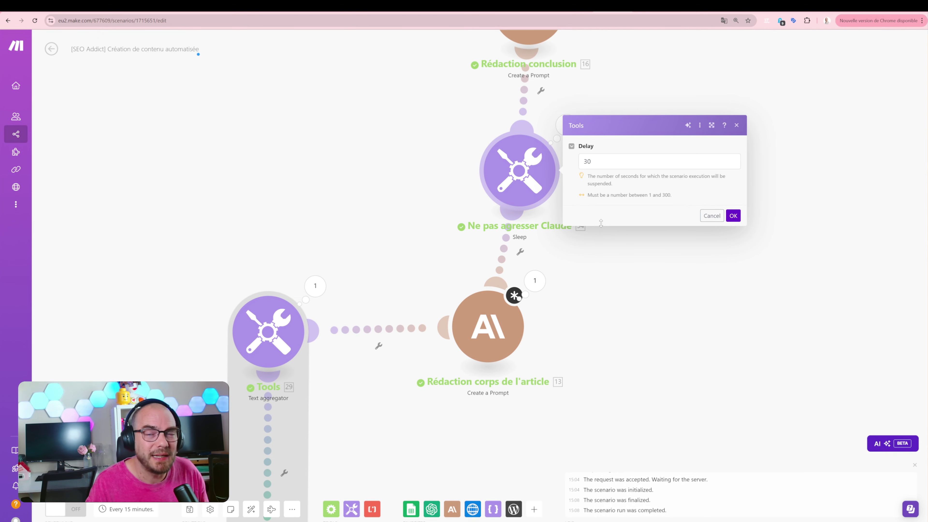
pyautogui.click(619, 251)
# Open the Rédaction conclusion module's settings and read its Claude prompt from the goal and context through the mapped 13. Text Response and expected results.
pyautogui.moveTo(648, 141); pyautogui.dragTo(662, 264)
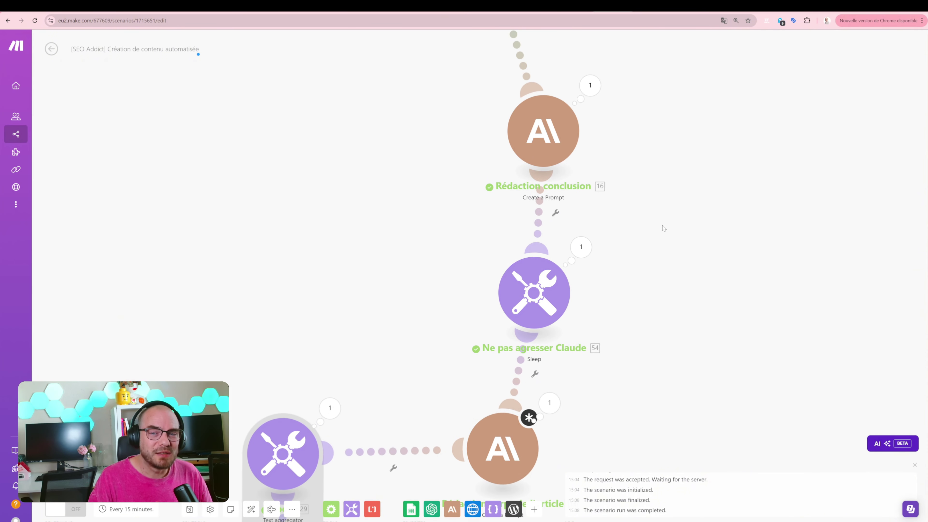
pyautogui.click(534, 126)
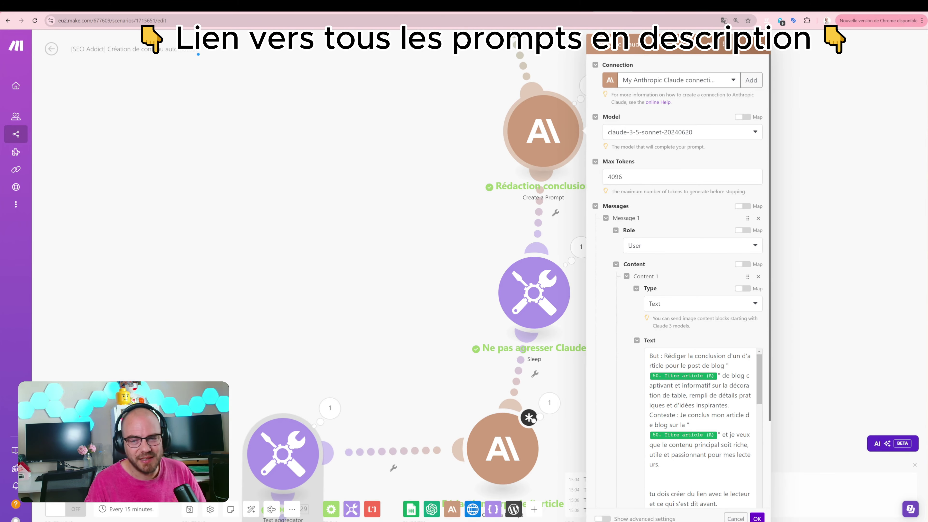
pyautogui.scroll(-2, 658, 191)
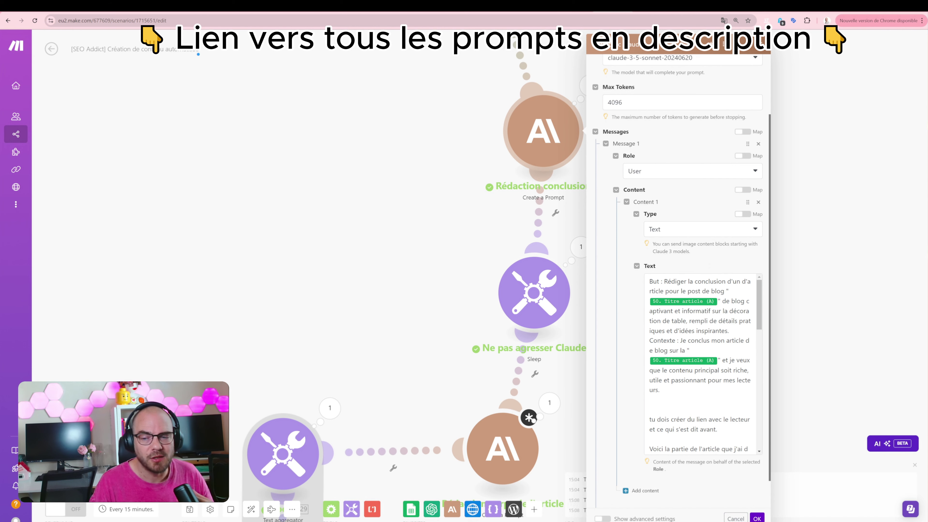
pyautogui.scroll(-1, 700, 362)
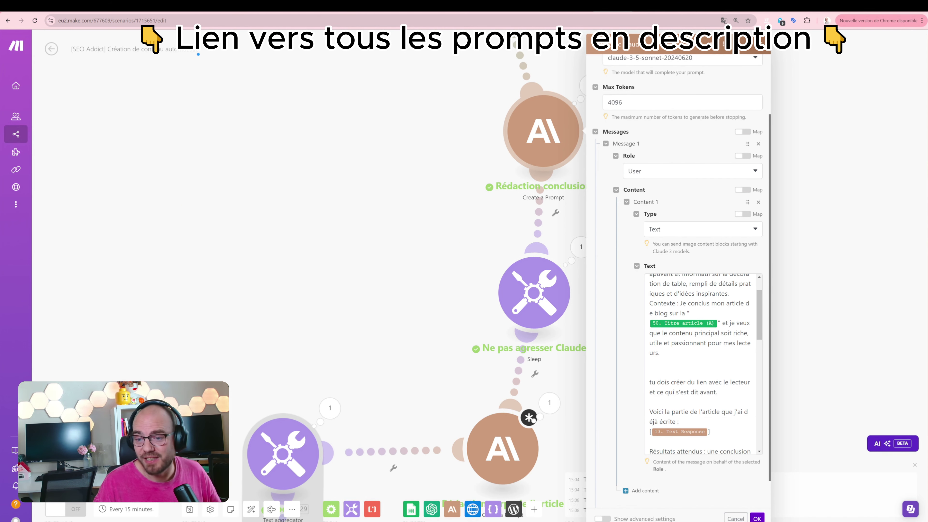
pyautogui.scroll(-2, 699, 365)
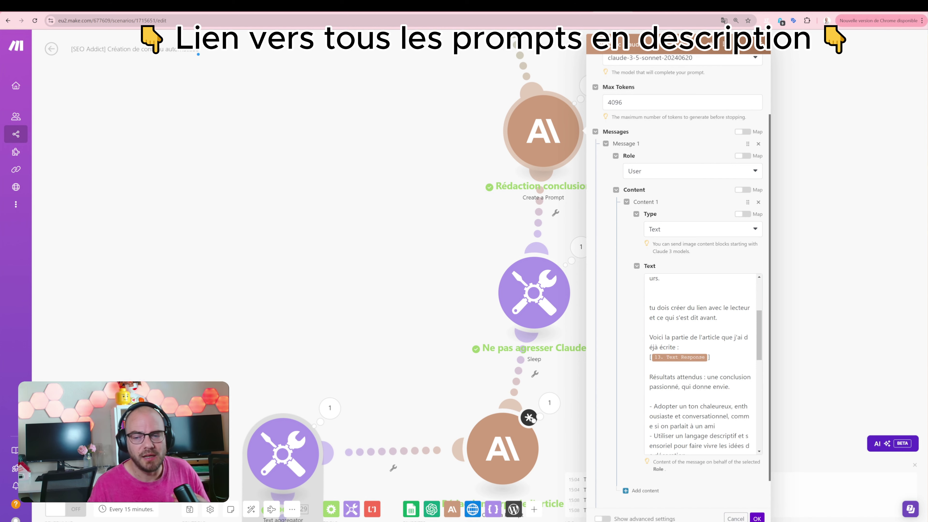
pyautogui.scroll(-1, 699, 364)
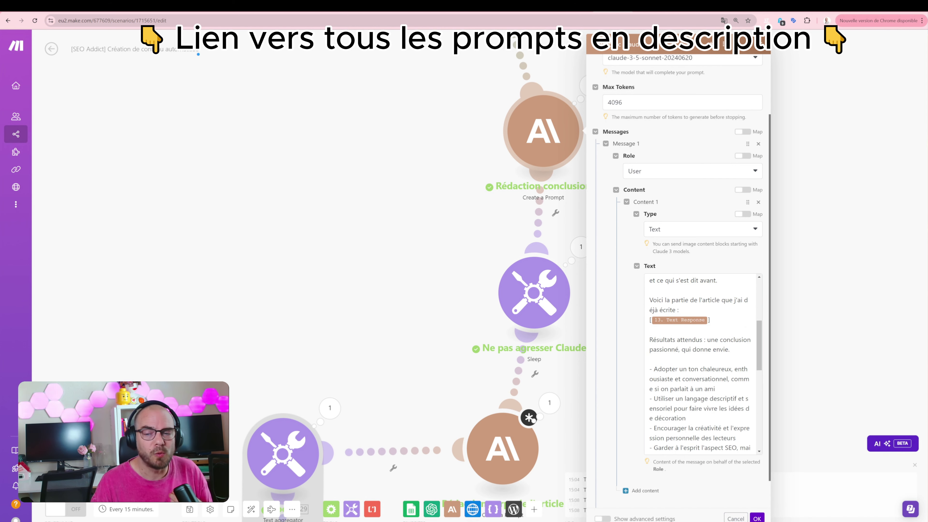
pyautogui.scroll(-1, 700, 364)
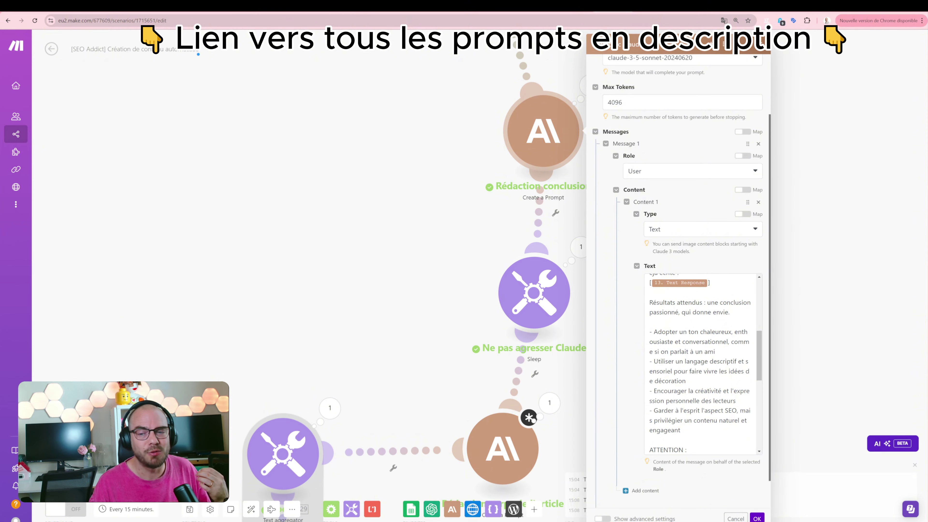
# Read the conclusion prompt's ATTENTION rules, HTML output instruction, SEO guidelines and final H2 title requirement.
pyautogui.scroll(-1, 700, 363)
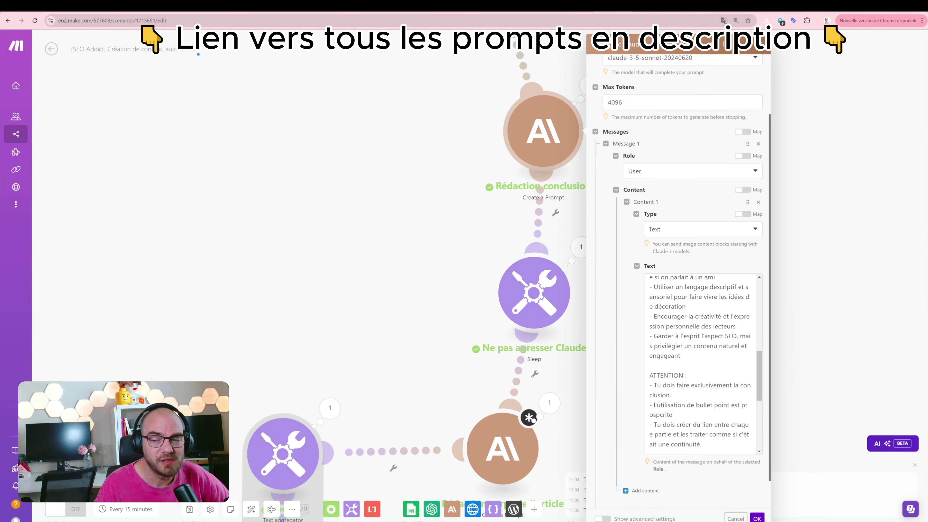
pyautogui.scroll(-2, 699, 364)
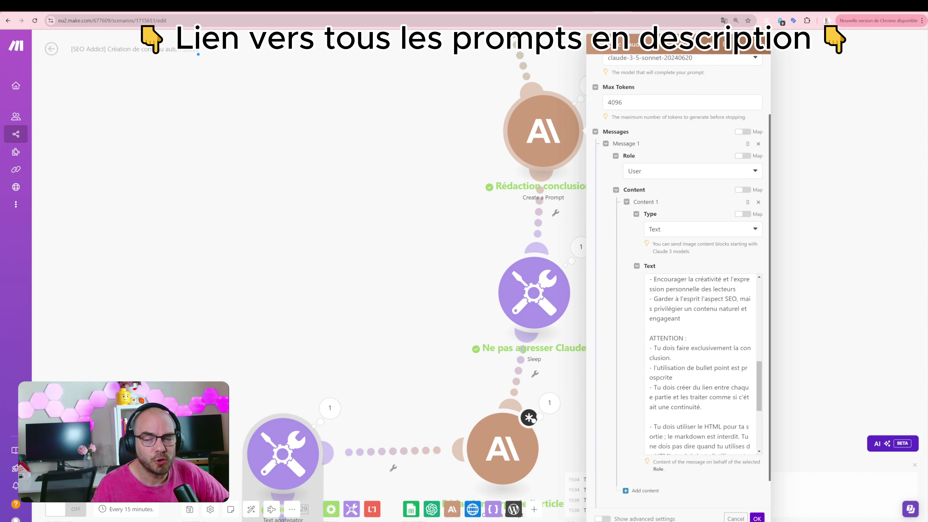
pyautogui.scroll(-1, 700, 364)
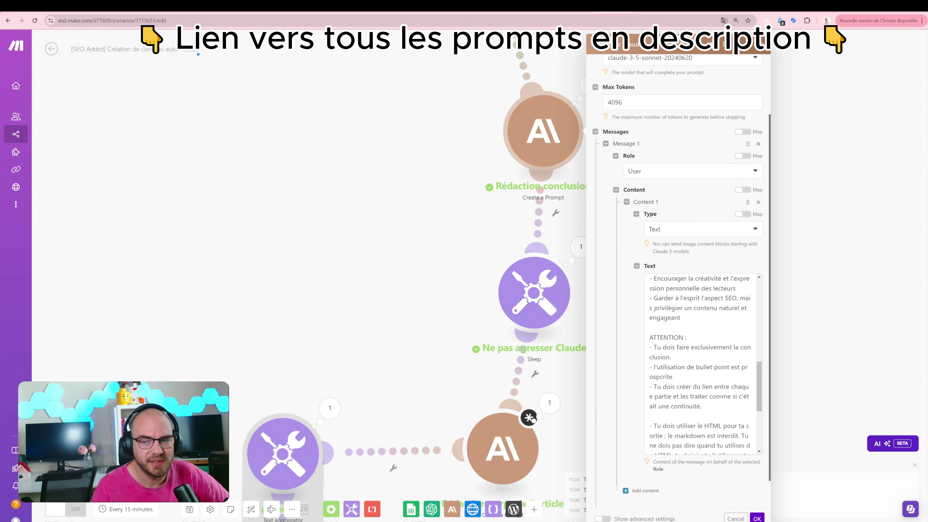
pyautogui.scroll(-4, 700, 364)
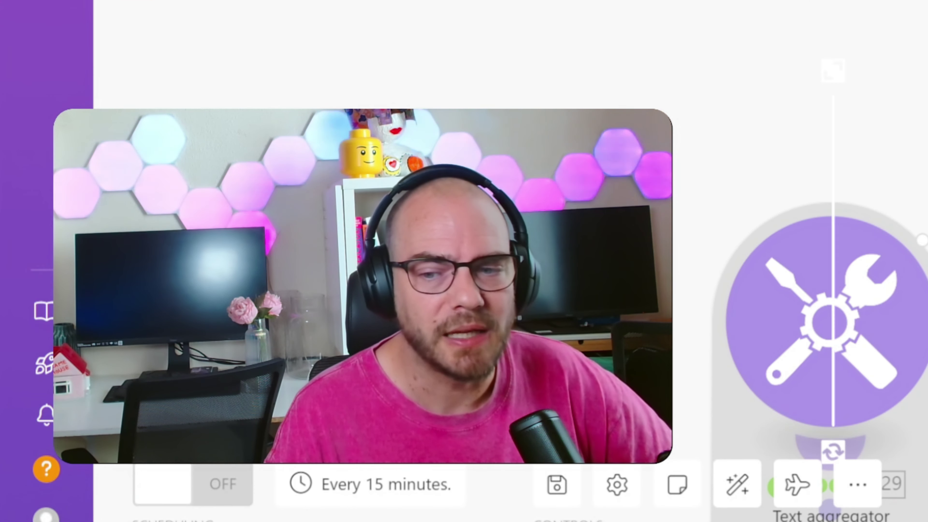
pyautogui.scroll(-1, 702, 362)
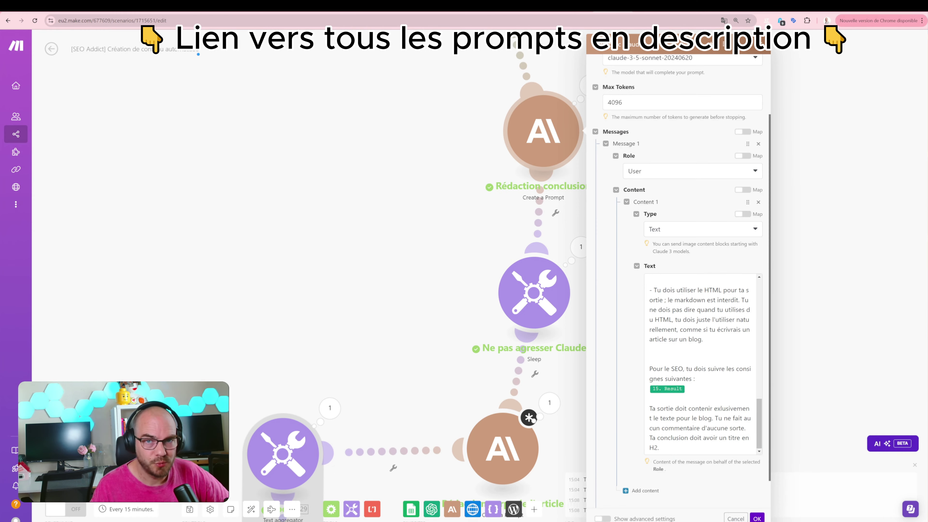
# Compare the 15. Result variable mapped in the conclusion prompt with the Analyse SEO module's available outputs, and close the settings.
pyautogui.scroll(-1, 701, 362)
pyautogui.click(694, 355)
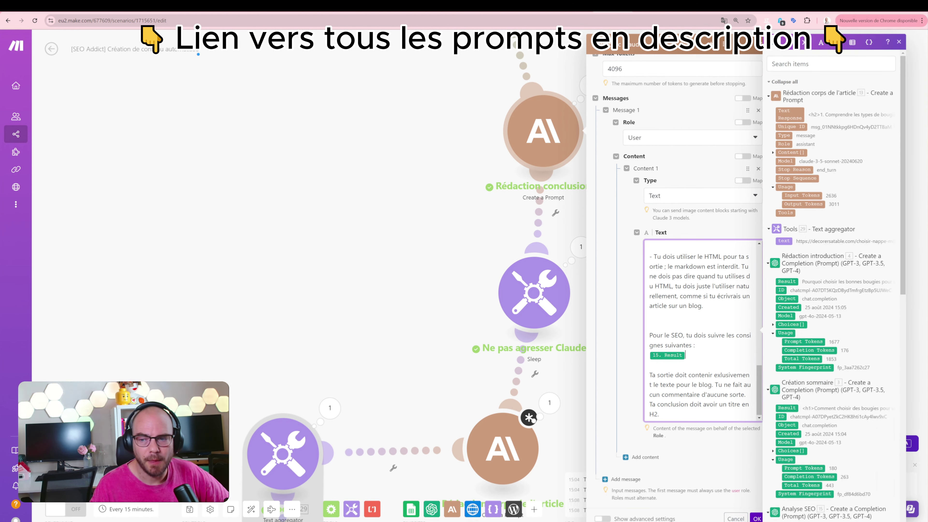
pyautogui.scroll(-10, 806, 85)
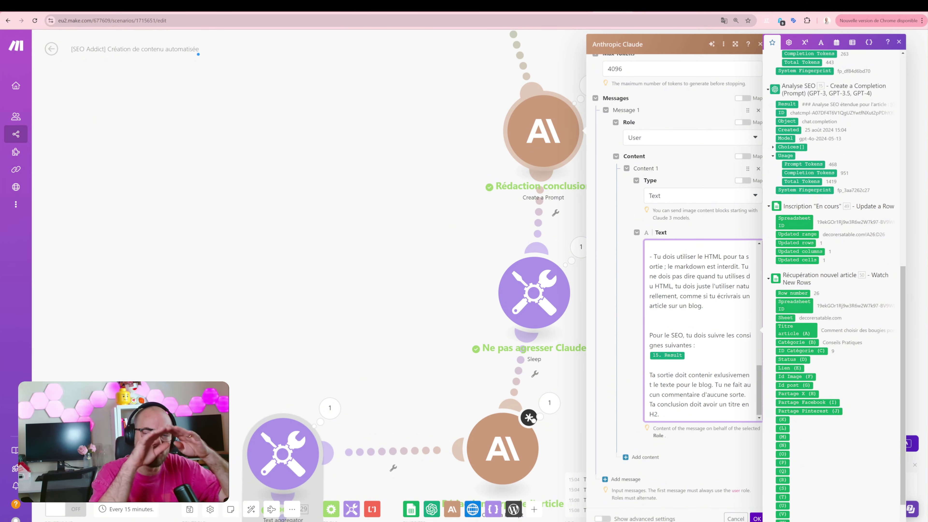
pyautogui.scroll(5, 701, 329)
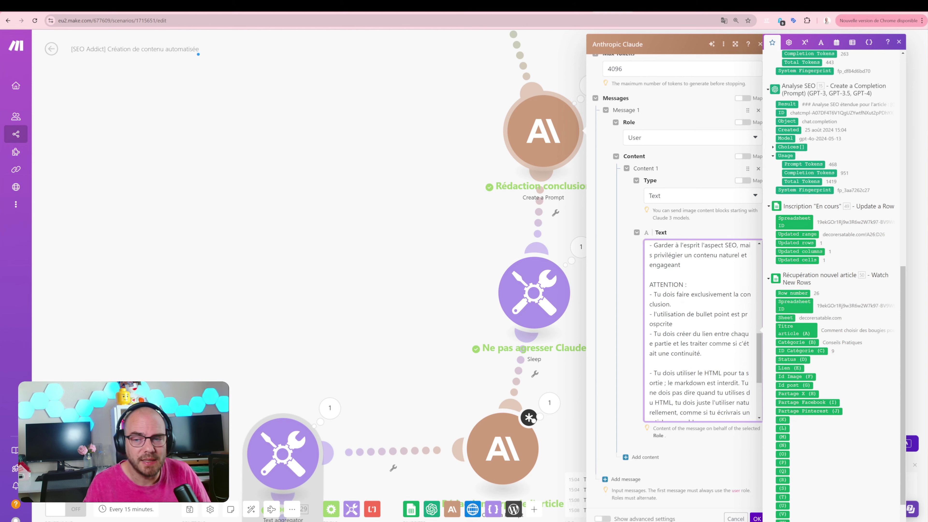
pyautogui.scroll(5, 702, 329)
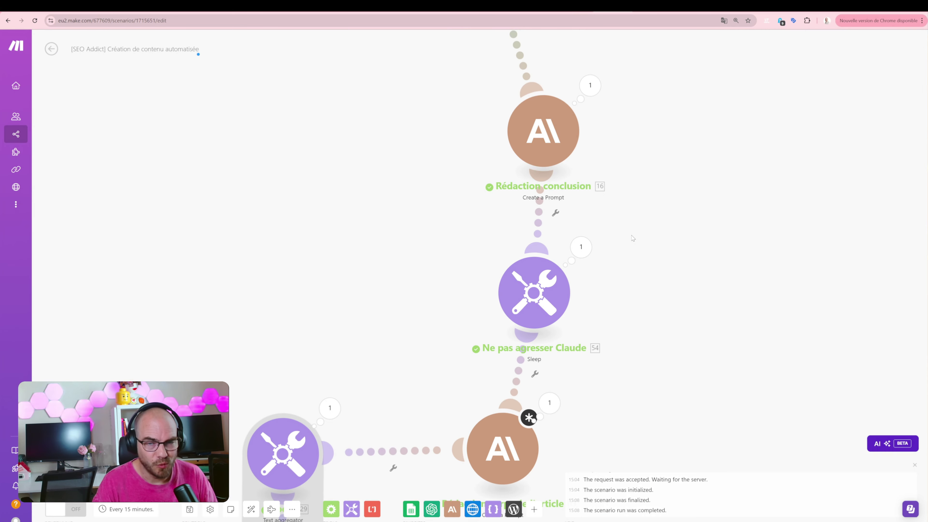
# Read the conclusion text generated by the Rédaction conclusion module's last run and close the output.
pyautogui.click(590, 85)
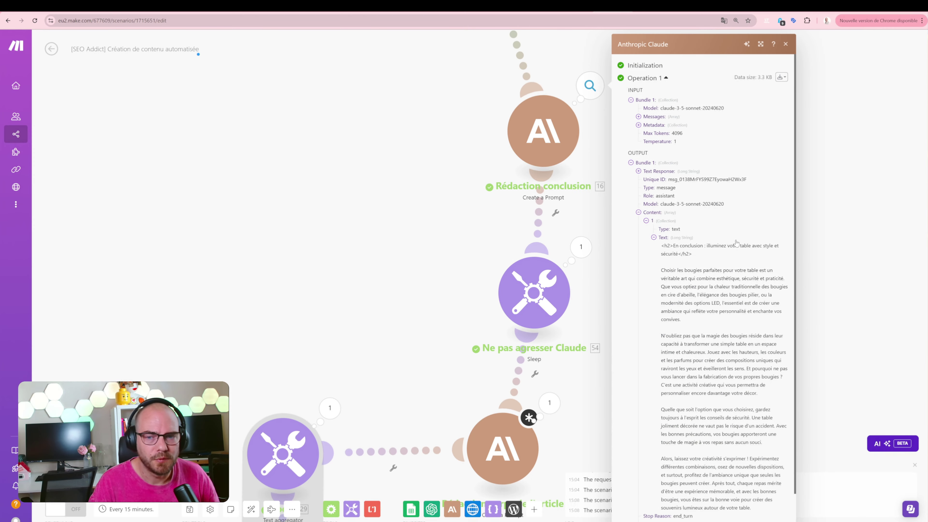
pyautogui.click(456, 247)
pyautogui.scroll(-5, 462, 248)
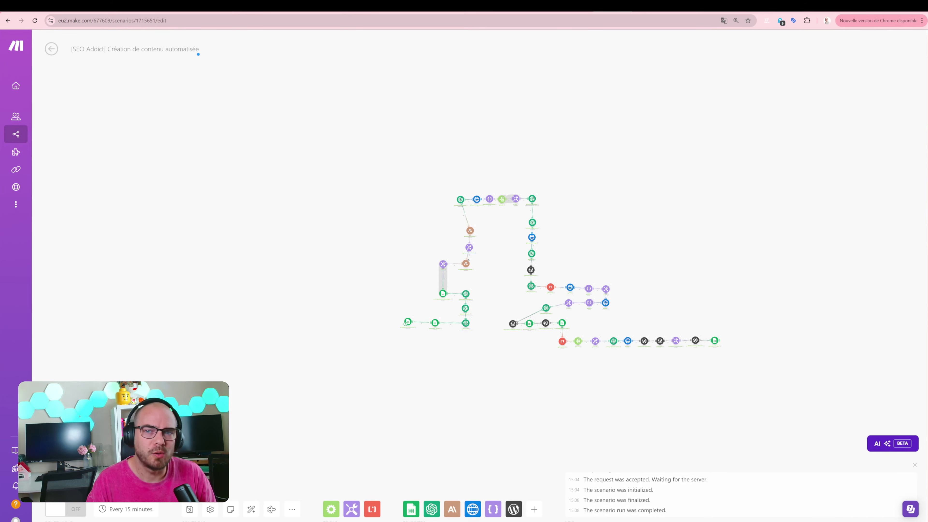
# Examine the scenario's webography sequence from Google Resquest Genius through the Google Search modules to Création webographie.
pyautogui.click(585, 5)
pyautogui.moveTo(130, 100); pyautogui.dragTo(331, 100)
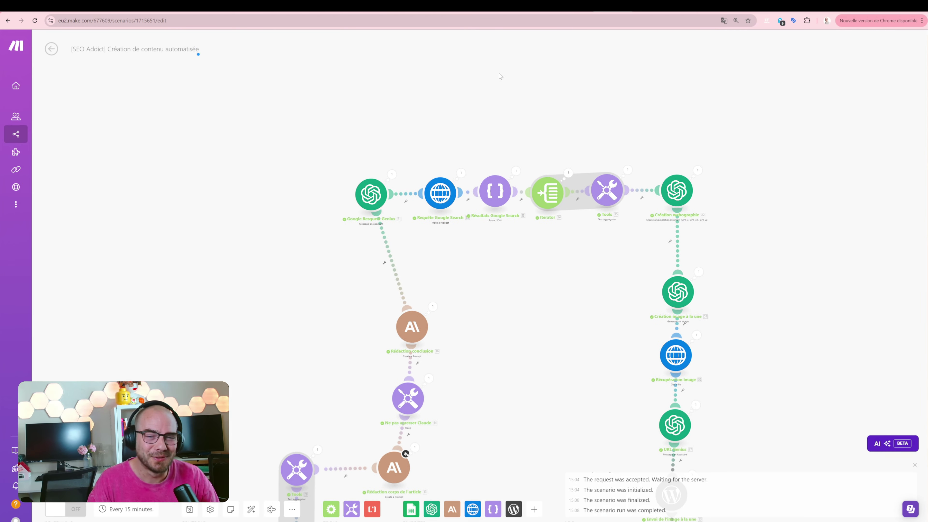
pyautogui.moveTo(491, 91); pyautogui.dragTo(537, 35)
pyautogui.scroll(-5, 537, 35)
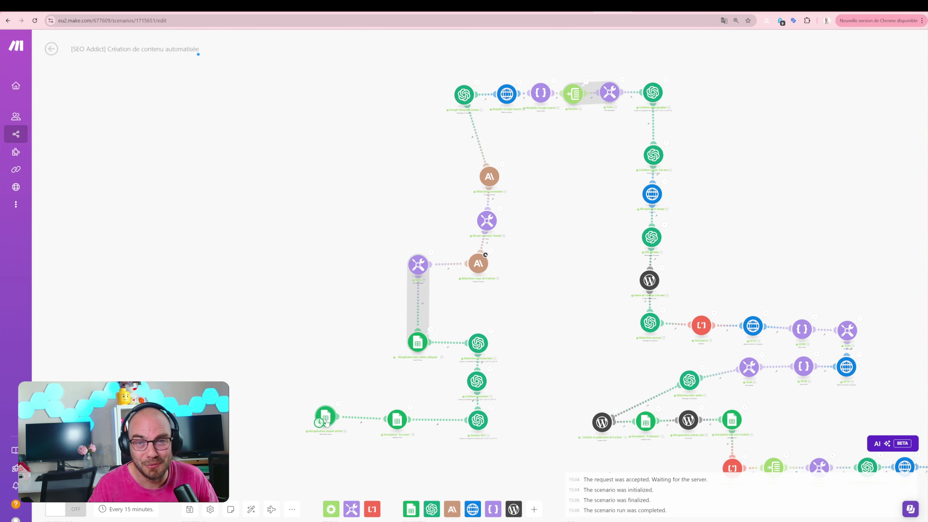
pyautogui.scroll(3, 453, 119)
pyautogui.scroll(5, 452, 118)
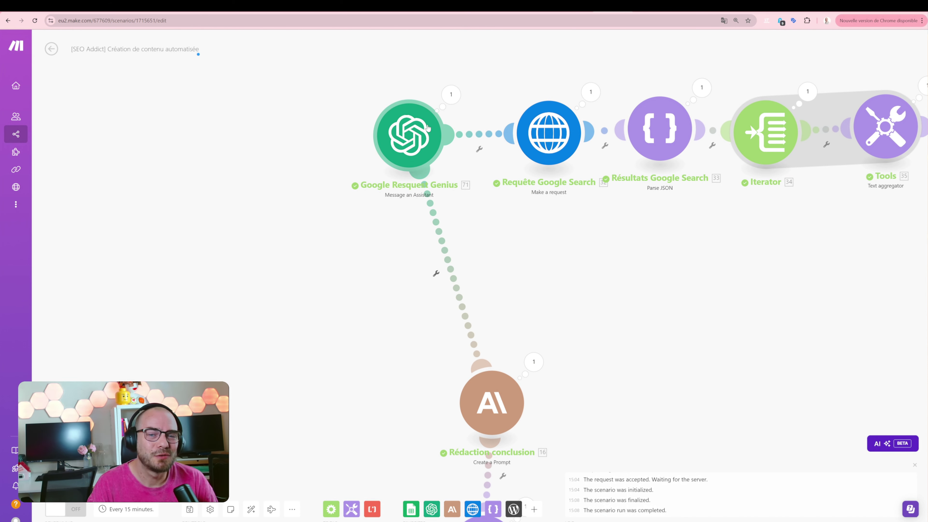
pyautogui.moveTo(509, 70); pyautogui.dragTo(349, 68)
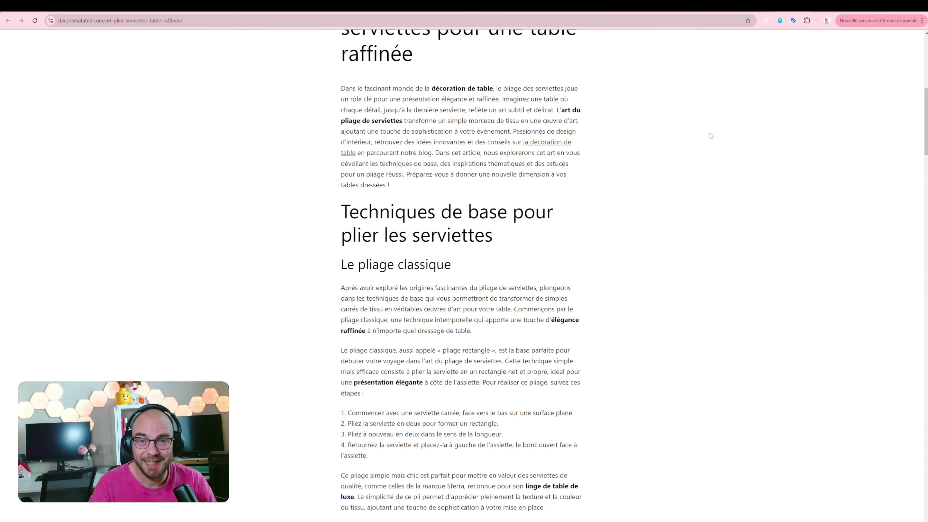
# Examine the source links in the Webographie section of the published napkin-folding article on decorersatable.com.
pyautogui.scroll(-20, 711, 136)
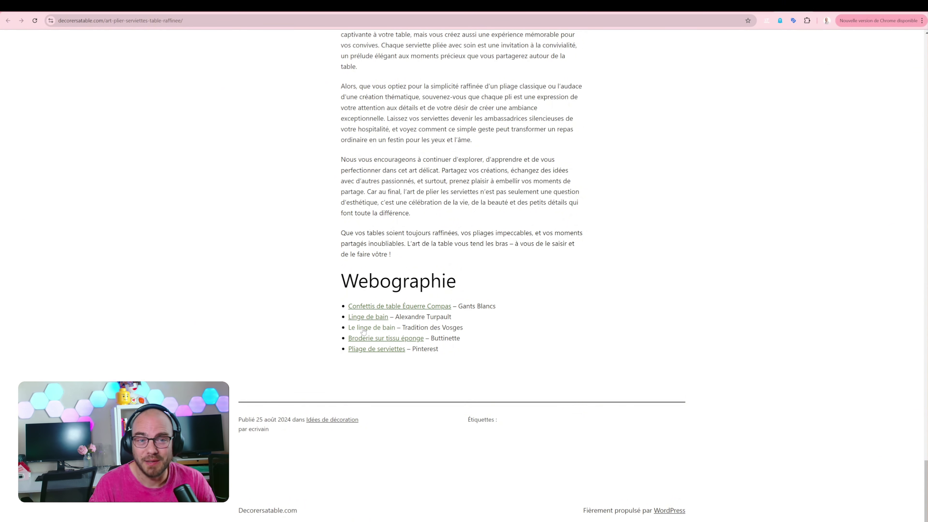
pyautogui.click(372, 316)
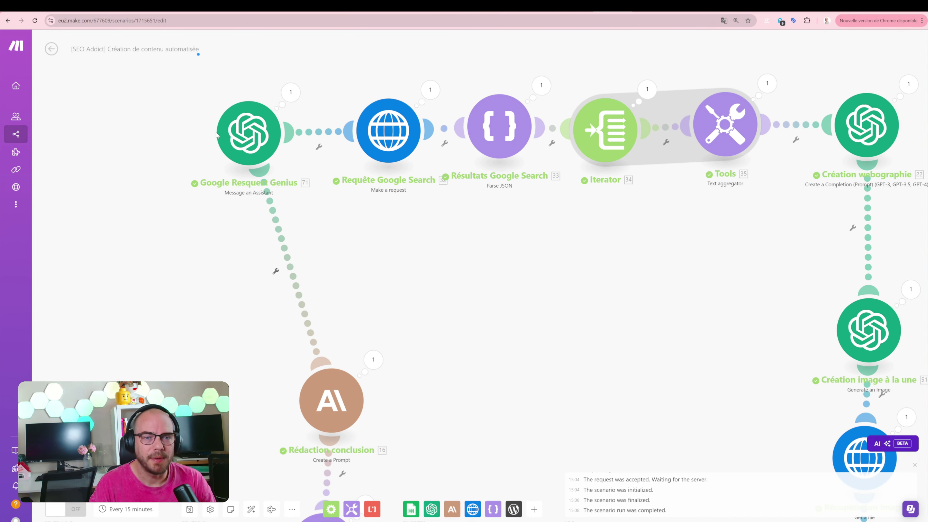
# Open the Google Resquest Genius module and read the full instructions of its Google Request Genius assistant in the OpenAI Playground.
pyautogui.click(225, 133)
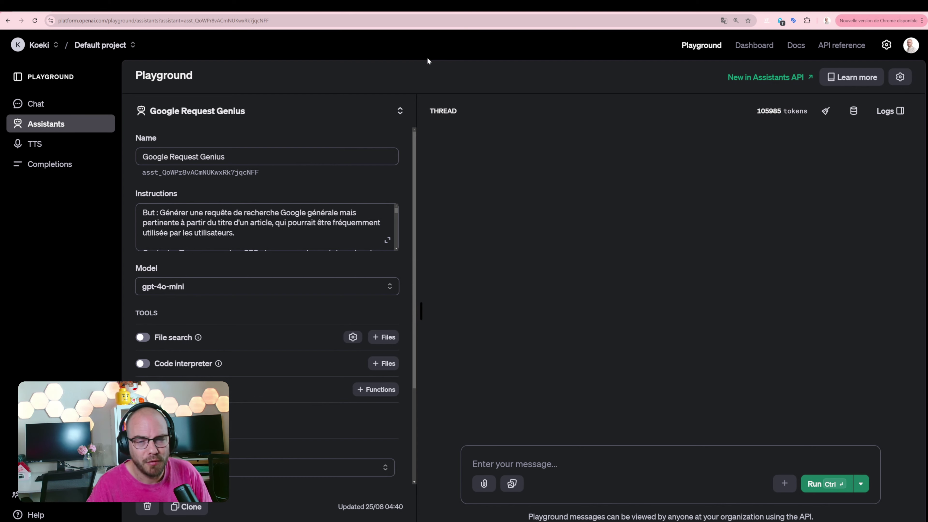
pyautogui.click(388, 239)
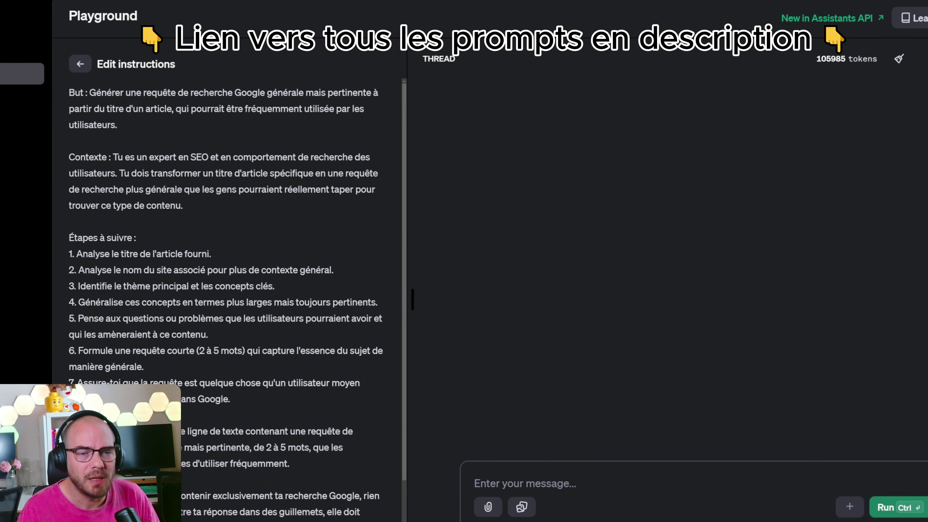
pyautogui.scroll(-1, 226, 293)
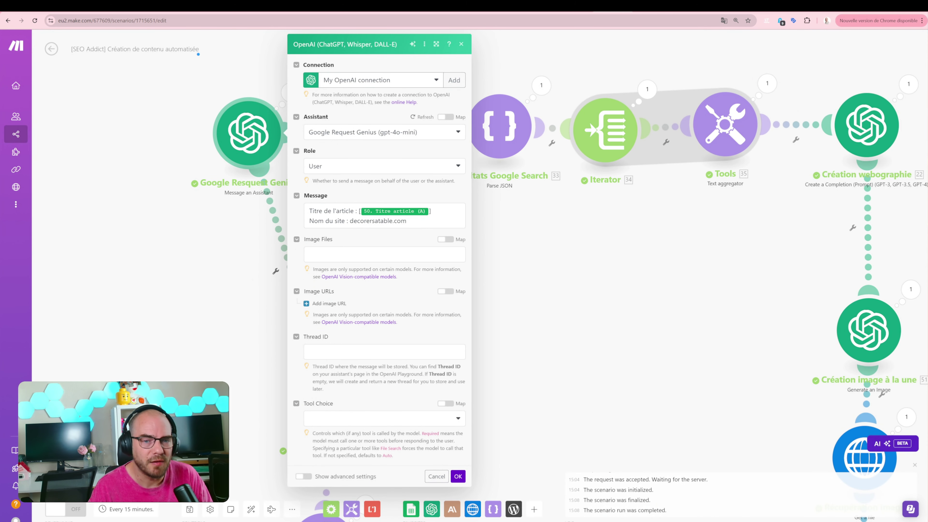
# Check the article title and site name in the Google Resquest Genius message, and inspect the module's last run output.
pyautogui.click(309, 211)
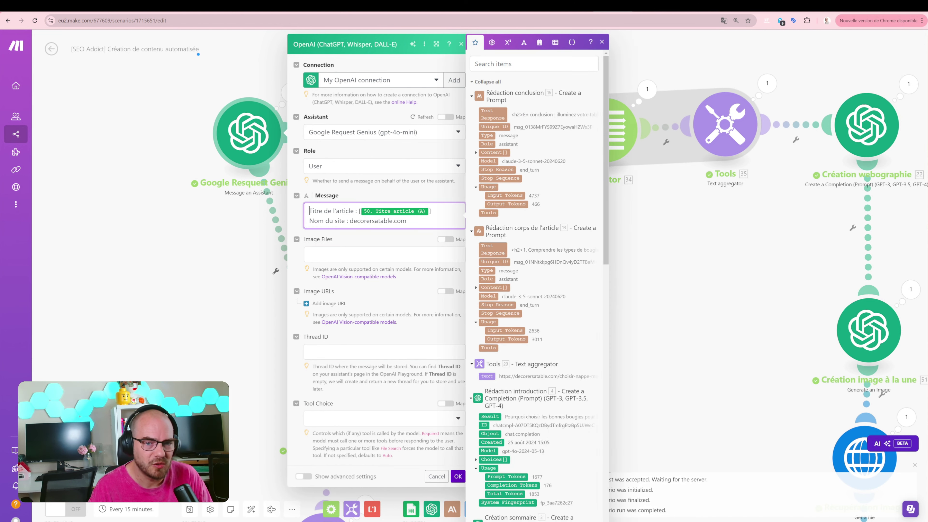
pyautogui.moveTo(309, 211); pyautogui.dragTo(341, 211)
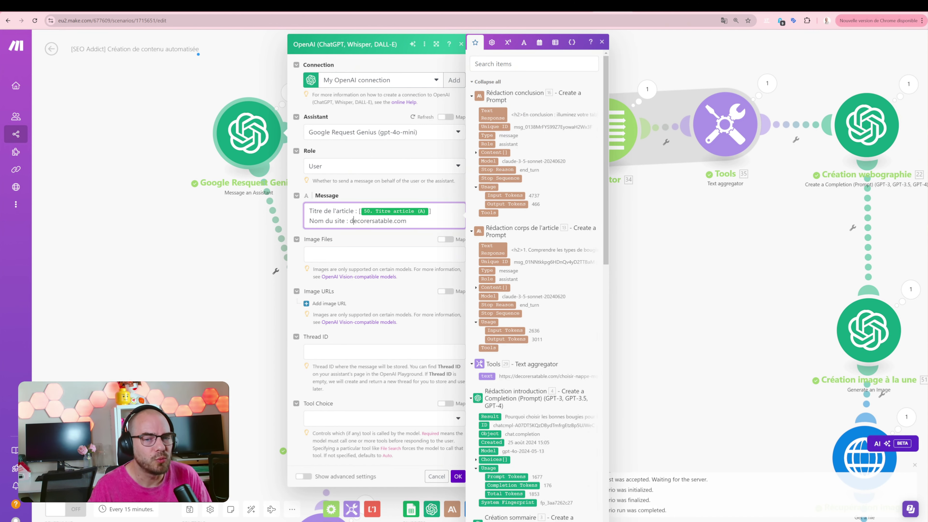
pyautogui.doubleClick(378, 221)
pyautogui.press('Escape')
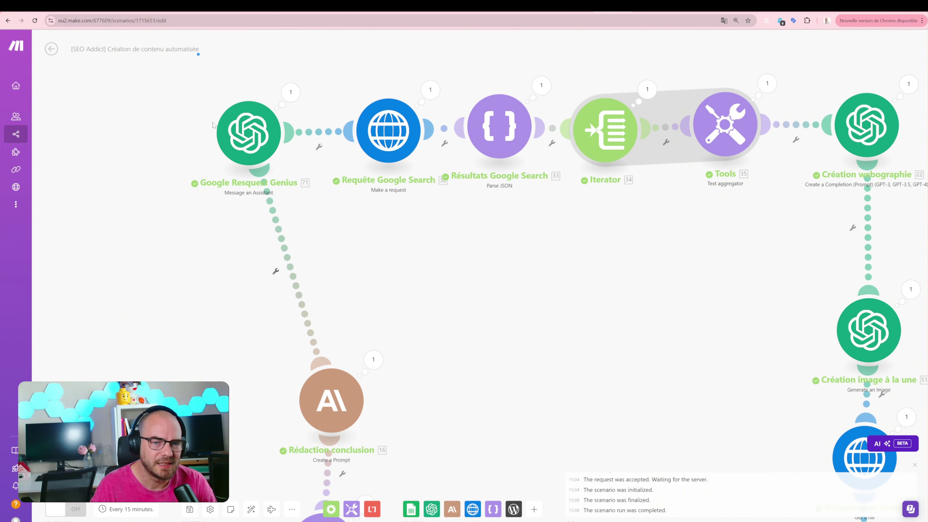
pyautogui.click(290, 93)
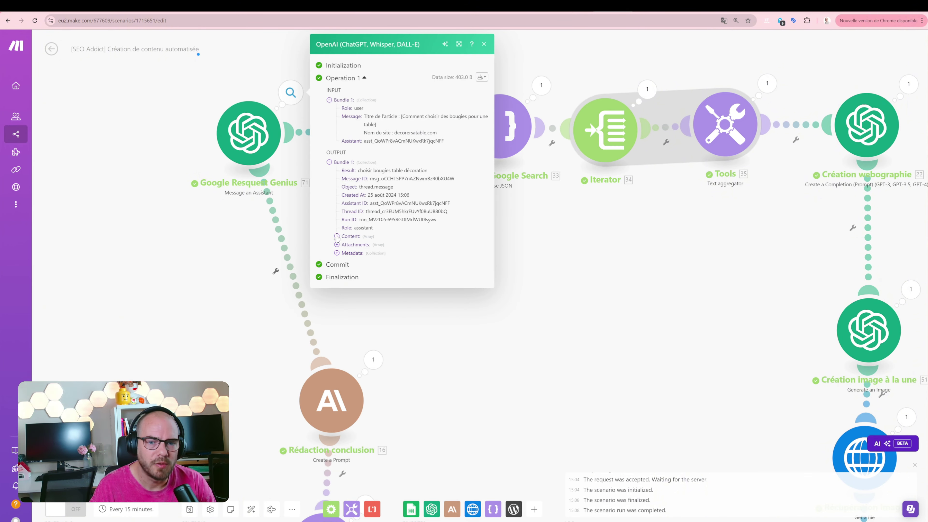
pyautogui.click(336, 237)
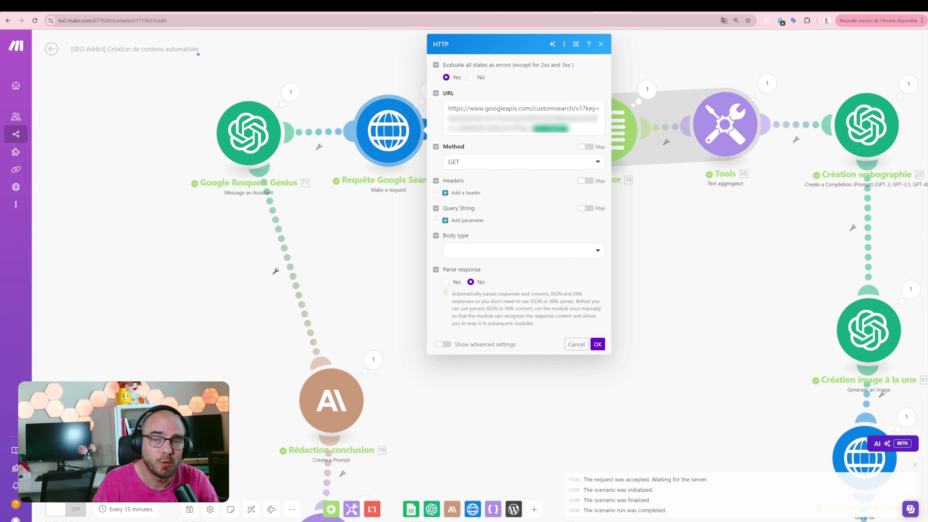
# Review the custom search URL of the Requête Google Search module, and examine the items in its last run's response data.
pyautogui.moveTo(474, 108); pyautogui.dragTo(491, 128)
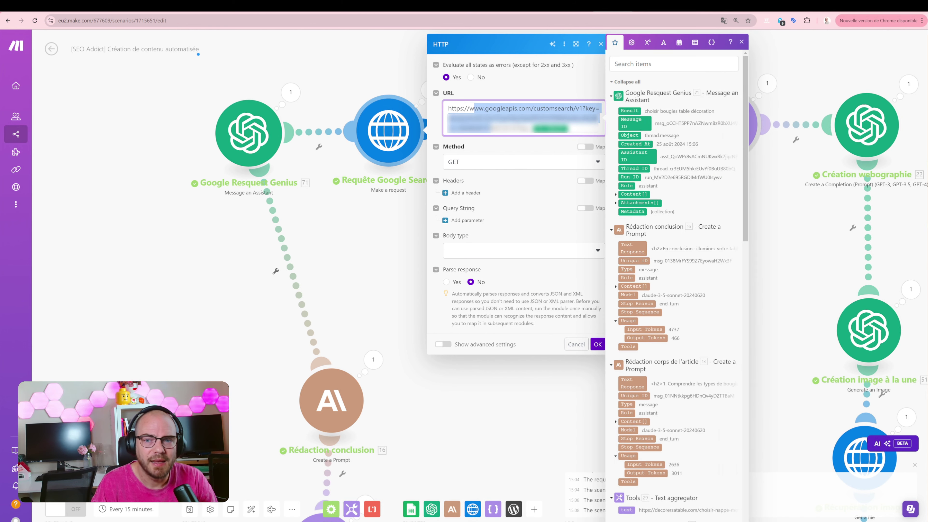
pyautogui.click(498, 122)
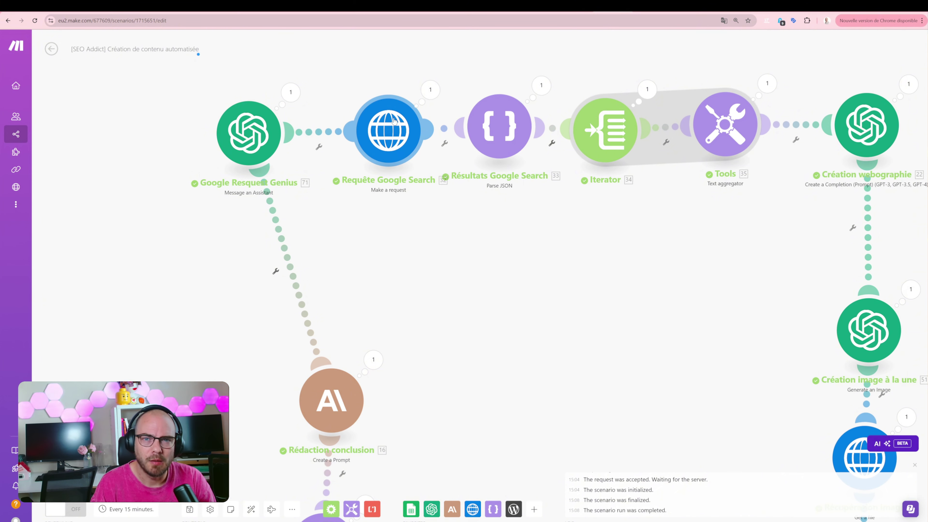
pyautogui.click(429, 90)
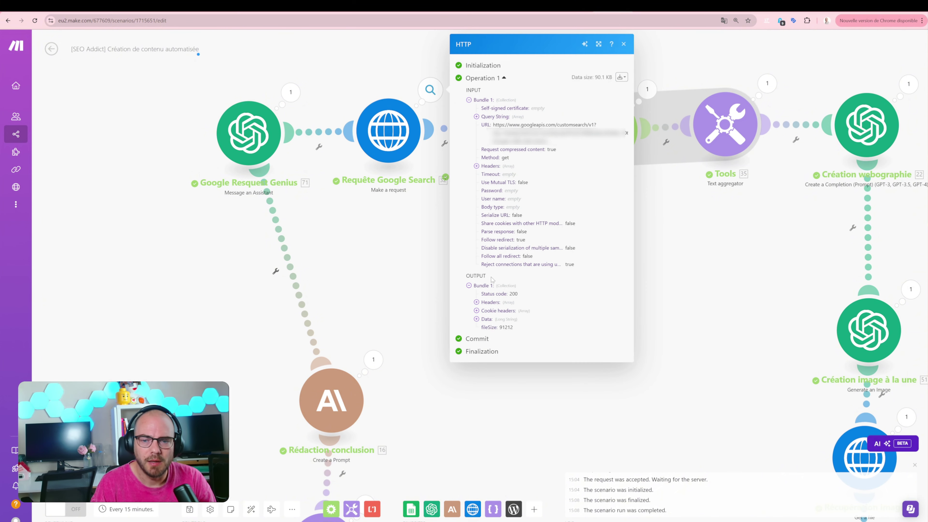
pyautogui.click(477, 319)
pyautogui.moveTo(486, 135); pyautogui.dragTo(499, 176)
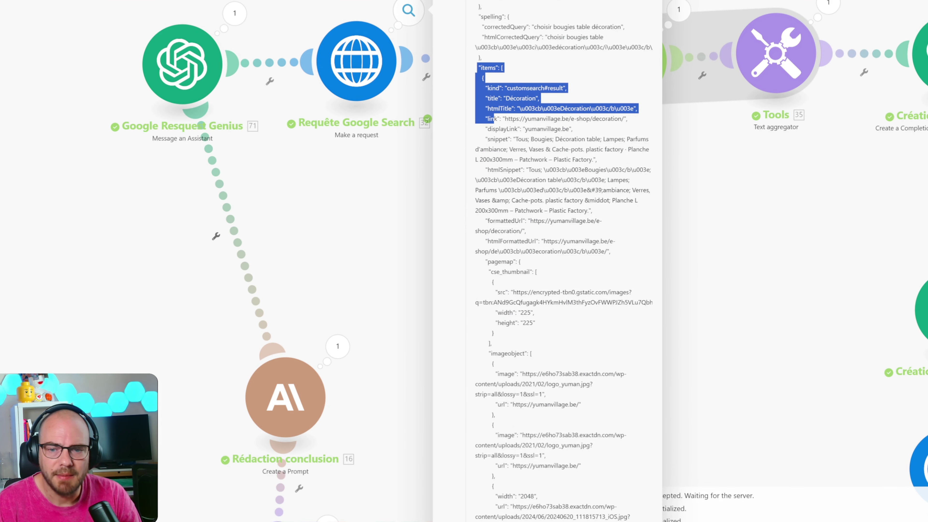
pyautogui.moveTo(494, 118); pyautogui.dragTo(549, 283)
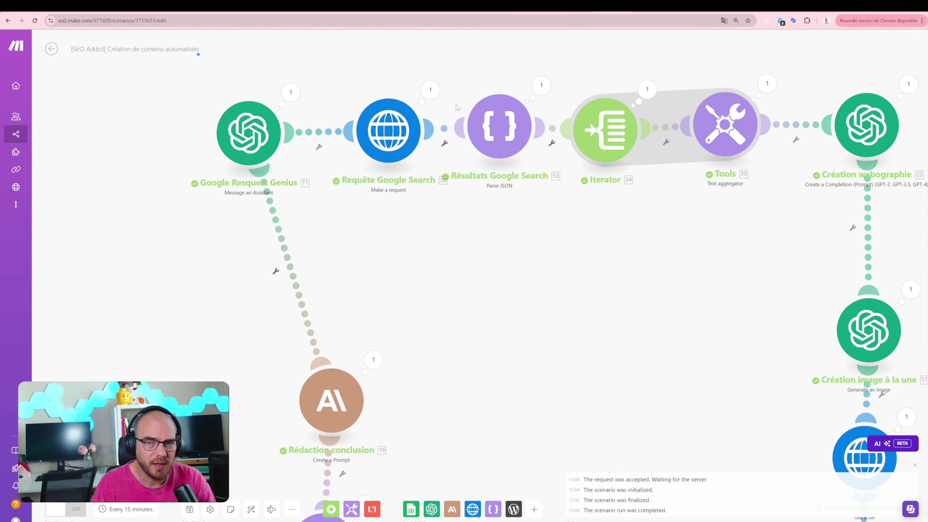
# Check the data mapped as JSON string in the Résultats Google Search module and close its settings.
pyautogui.click(515, 153)
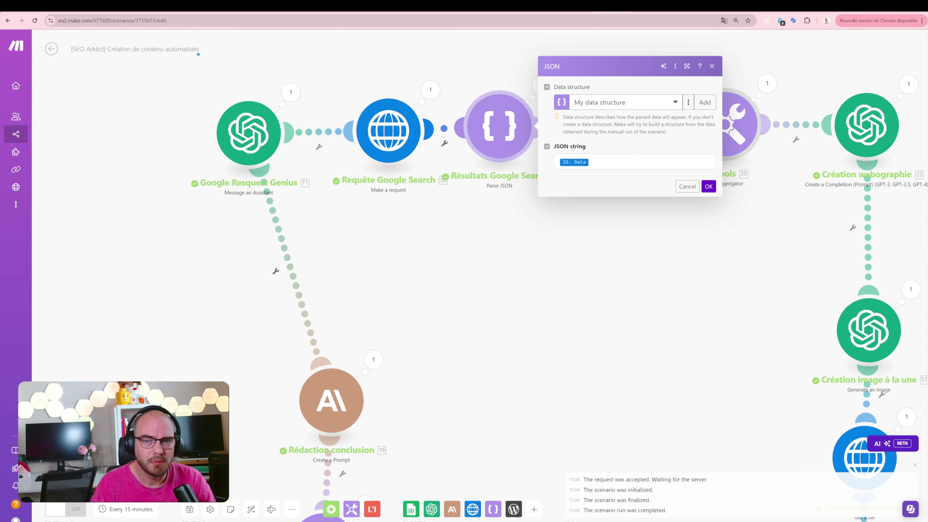
pyautogui.click(614, 162)
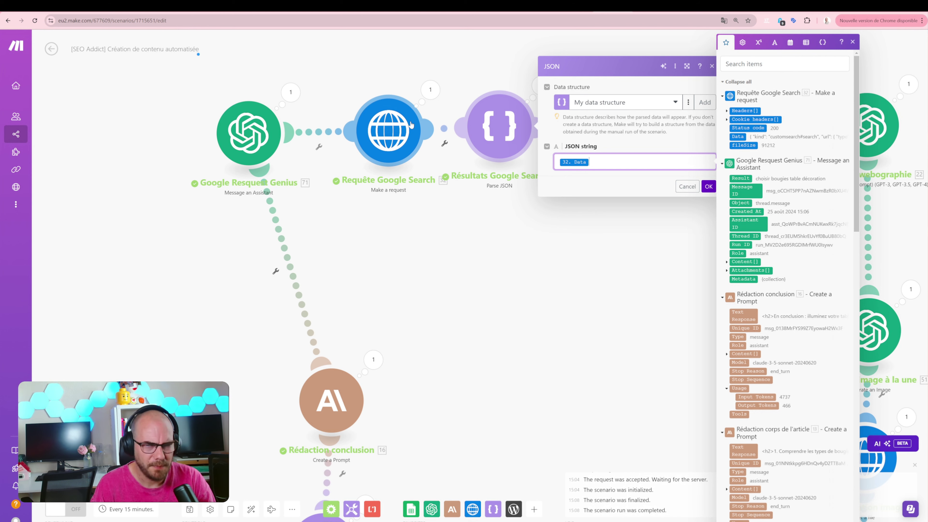
pyautogui.click(567, 258)
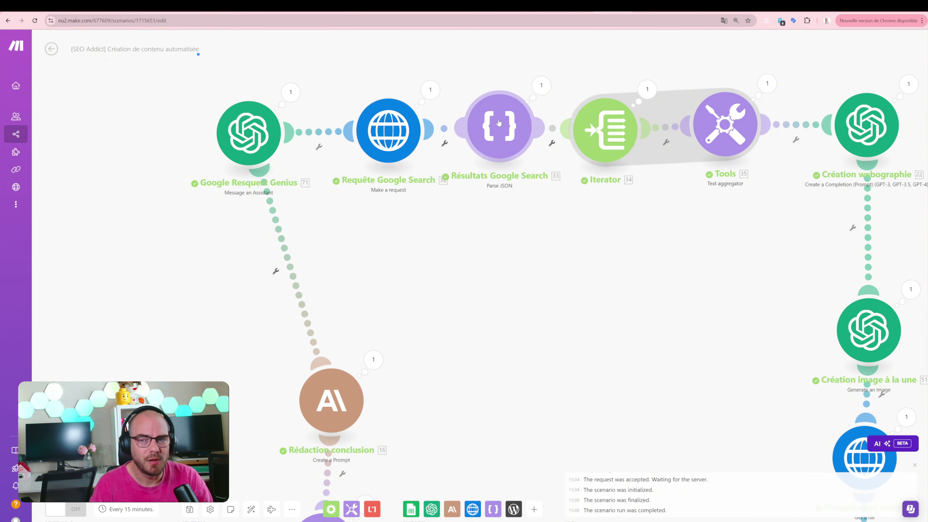
# Check the Items[] array mapped in the Iterator, and read the links output by the Tools text aggregator's last run.
pyautogui.click(609, 140)
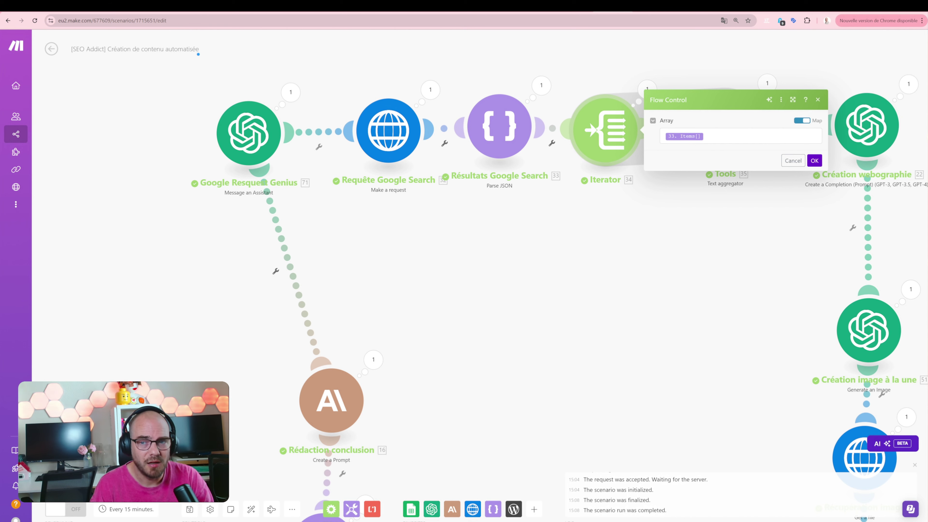
pyautogui.click(722, 136)
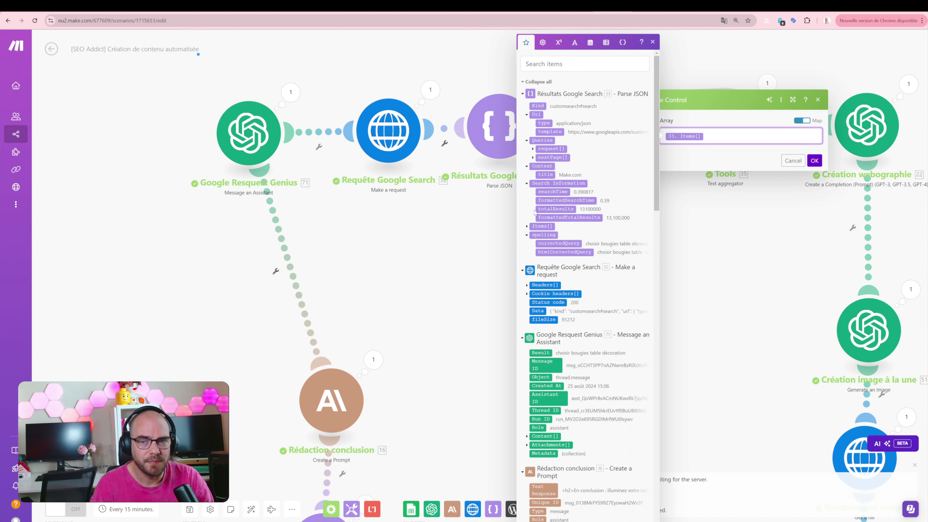
pyautogui.click(543, 226)
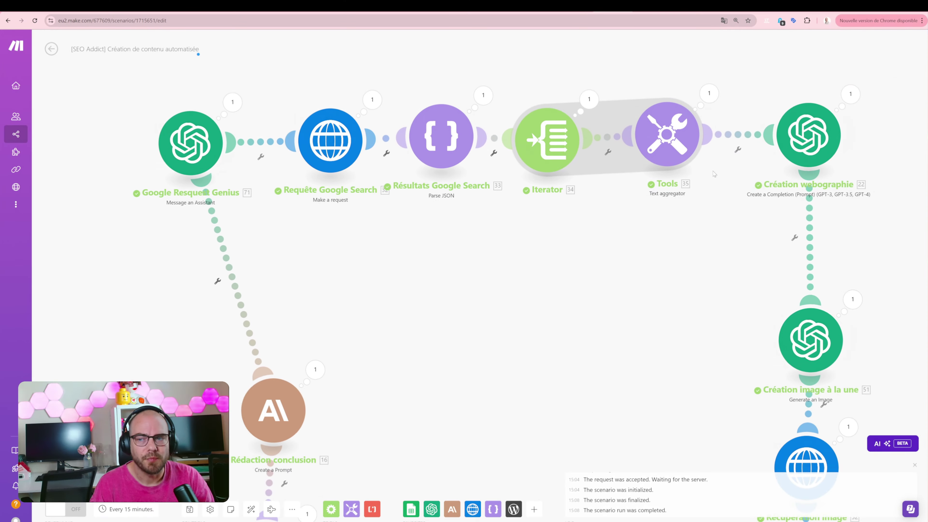
pyautogui.moveTo(809, 45); pyautogui.dragTo(773, 45)
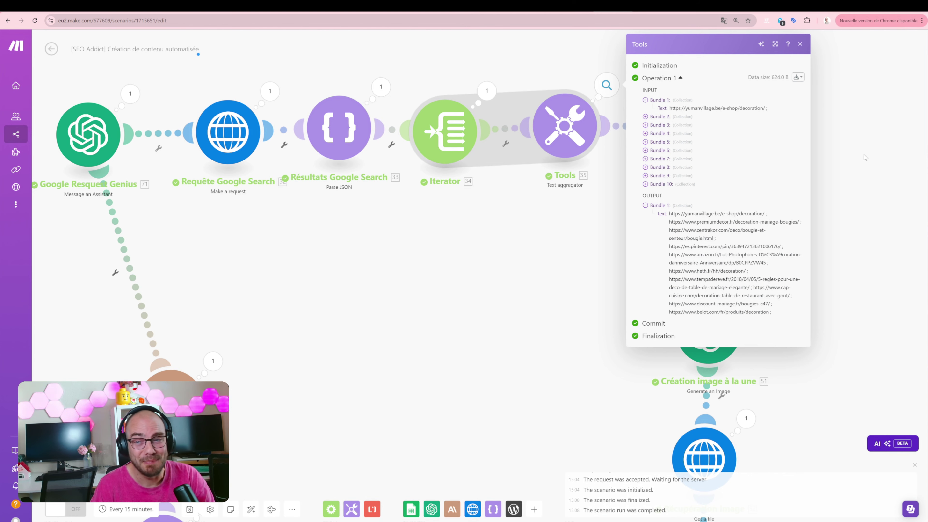
pyautogui.click(809, 138)
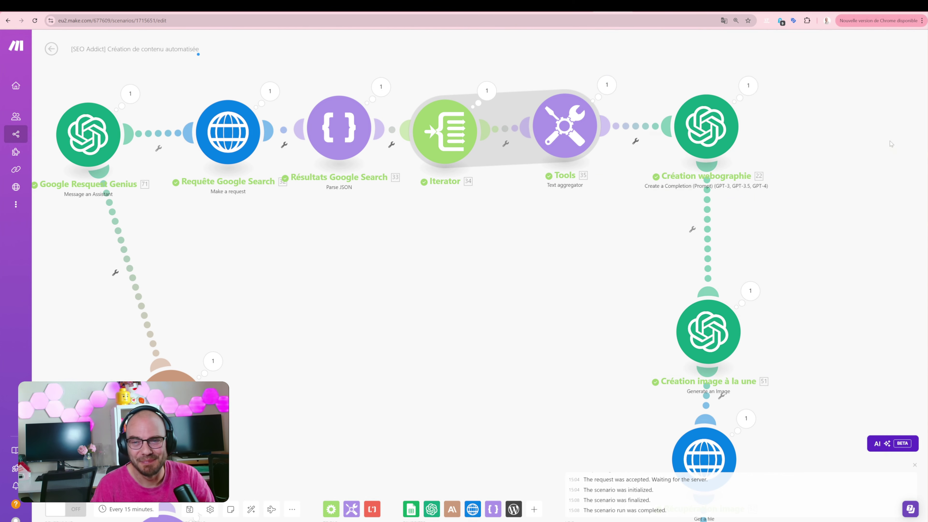
# Open the Création webographie module and read its prompt's goal, context, mapped article title and URLs, and selection steps.
pyautogui.click(686, 118)
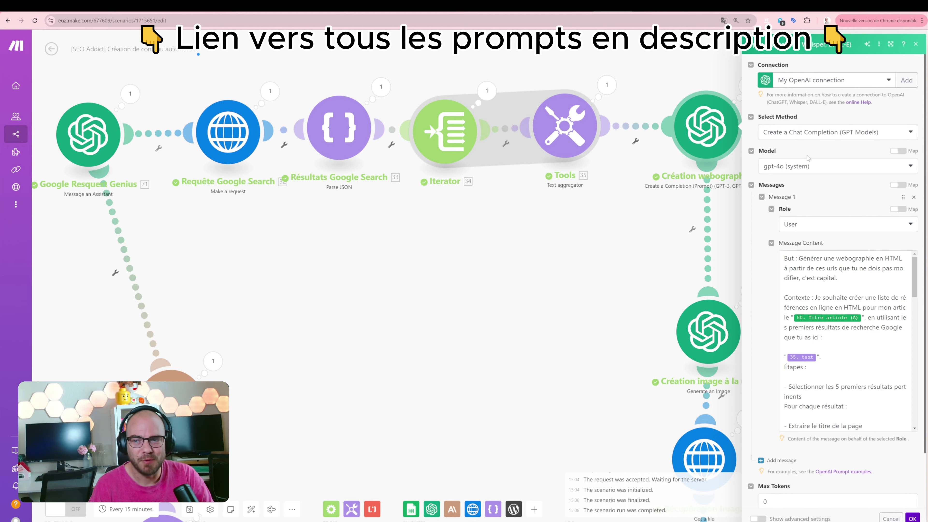
pyautogui.scroll(-3, 793, 255)
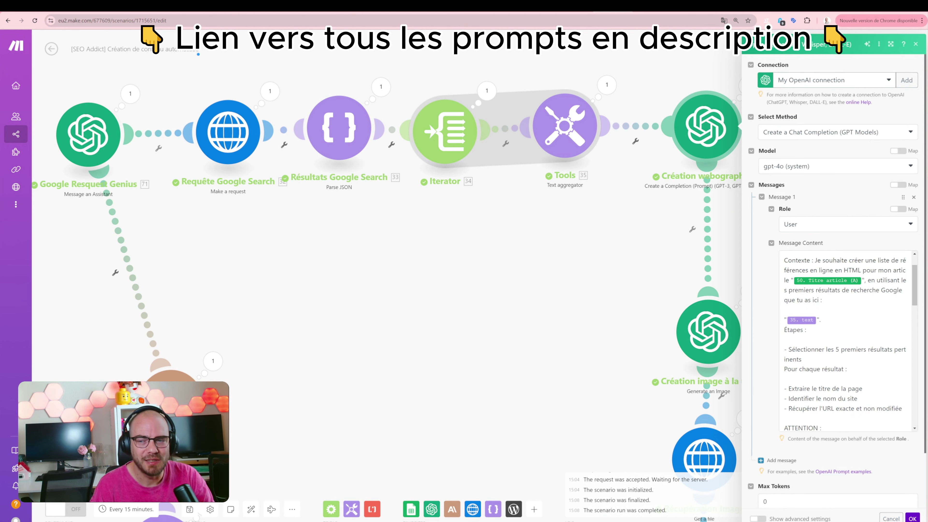
pyautogui.scroll(3, 793, 255)
pyautogui.scroll(-1, 774, 253)
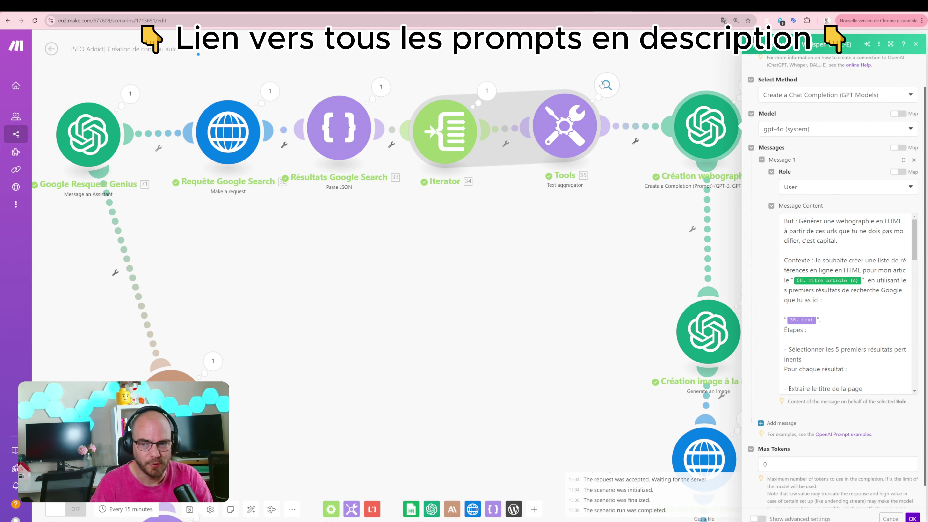
pyautogui.scroll(-1, 844, 303)
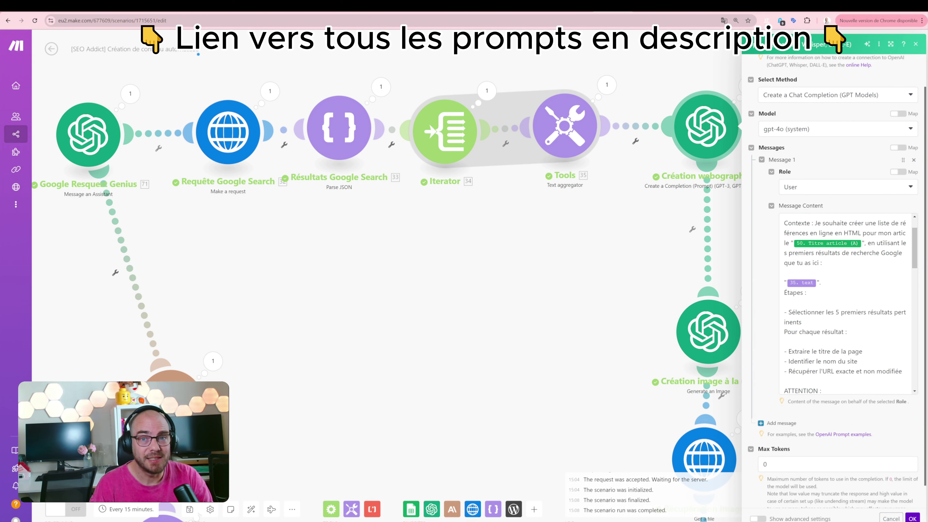
pyautogui.scroll(-1, 844, 303)
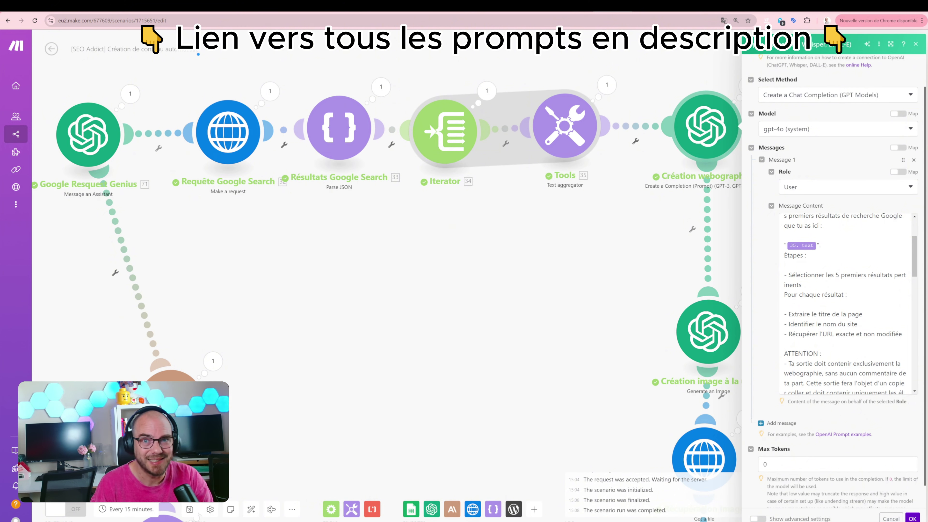
pyautogui.scroll(-1, 844, 303)
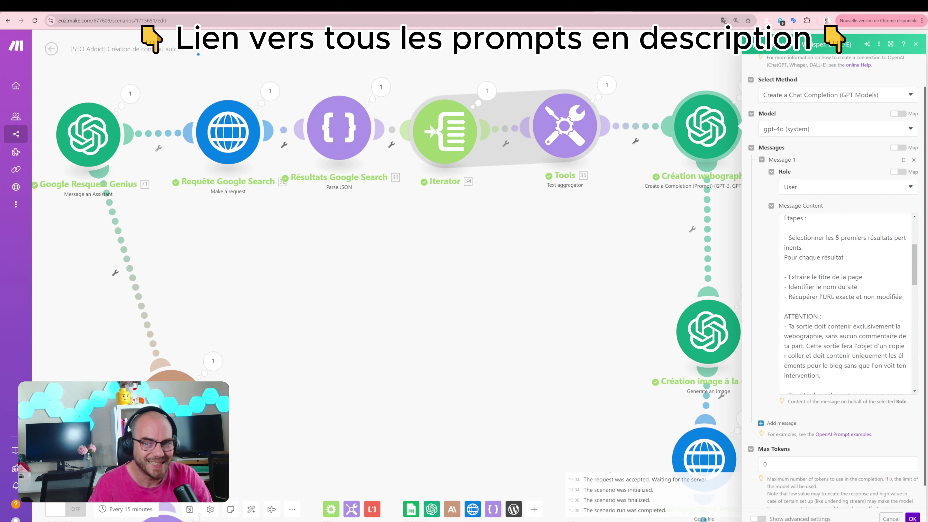
# Delete from the webography prompt the two instructions about links leading to existing online pages and never inventing a URL.
pyautogui.scroll(-2, 846, 304)
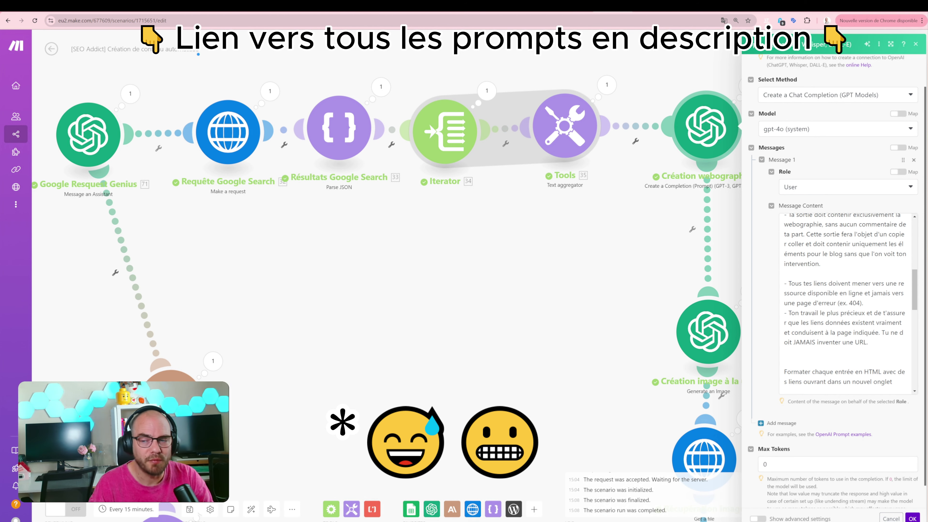
pyautogui.moveTo(869, 342); pyautogui.dragTo(785, 274)
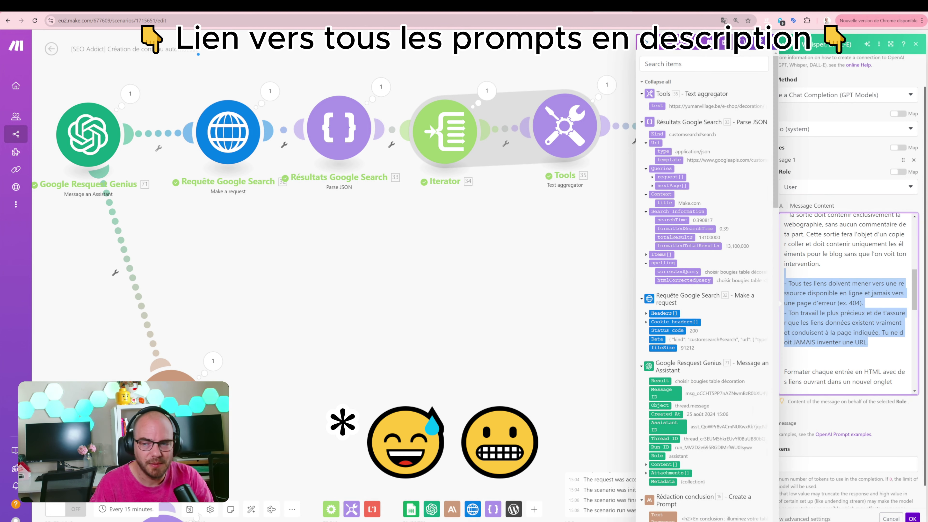
pyautogui.press('BackSpace')
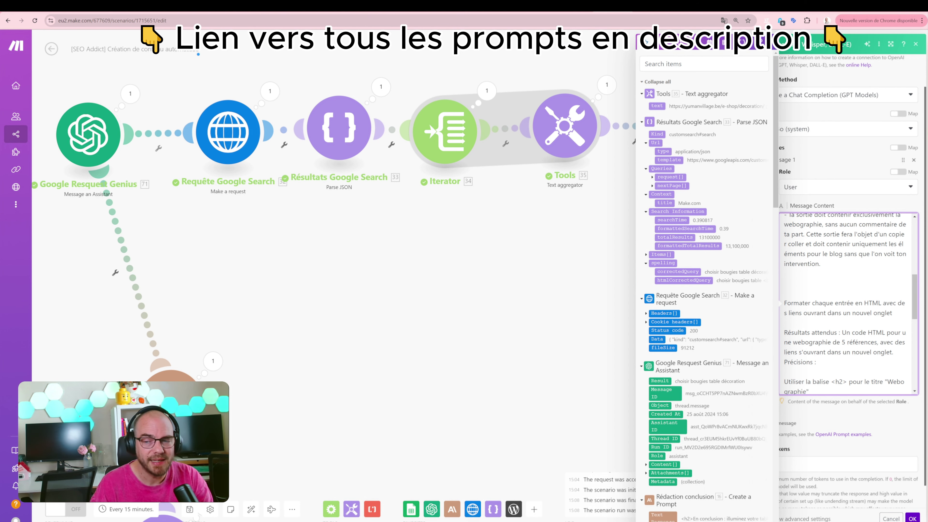
# Read the rest of the webography prompt, covering the expected HTML formatting and the Webographie example list.
pyautogui.scroll(-2, 848, 303)
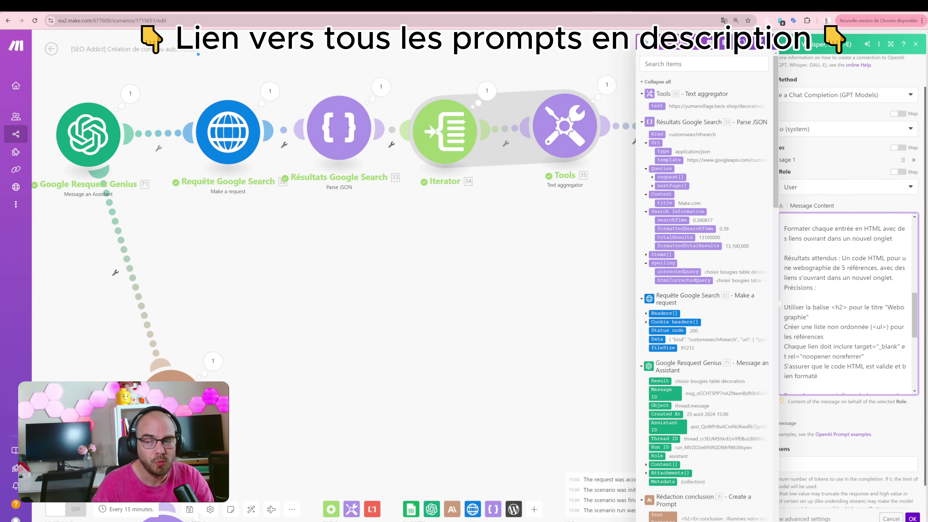
pyautogui.scroll(-1, 847, 303)
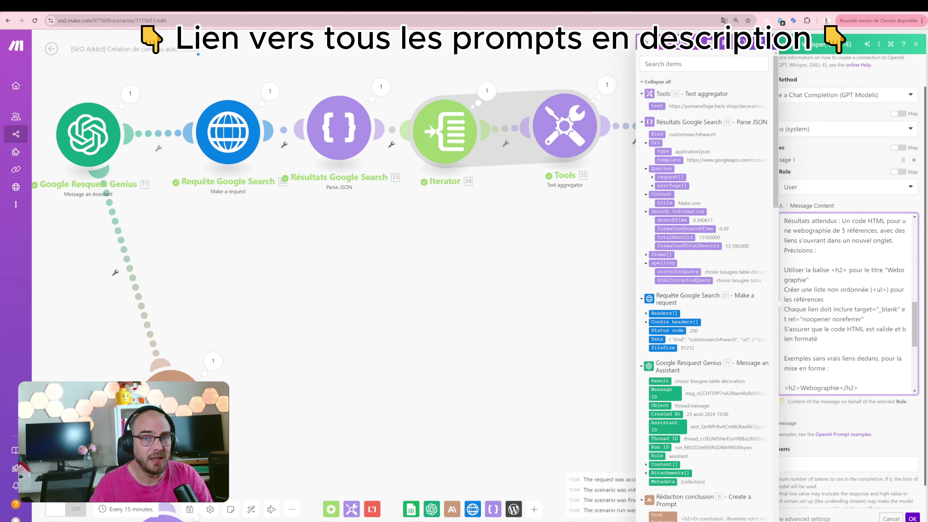
pyautogui.scroll(-1, 848, 303)
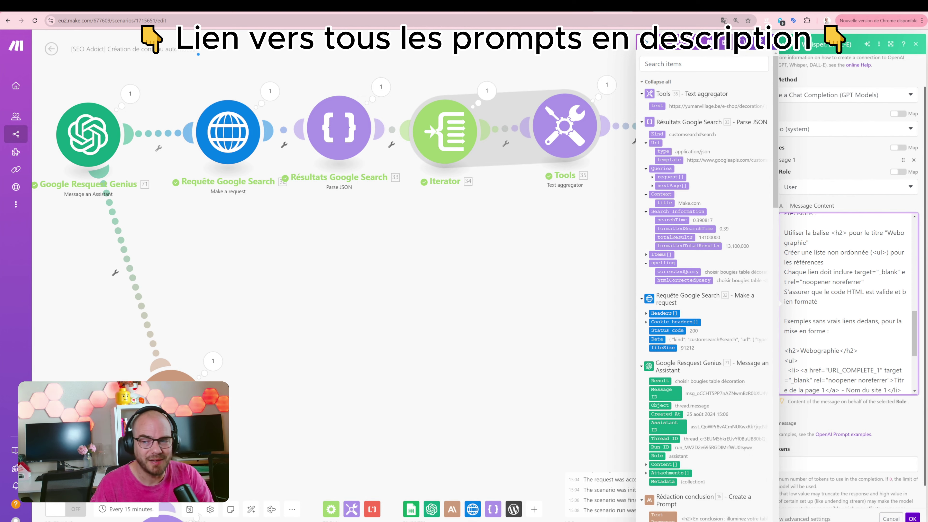
pyautogui.scroll(-3, 780, 303)
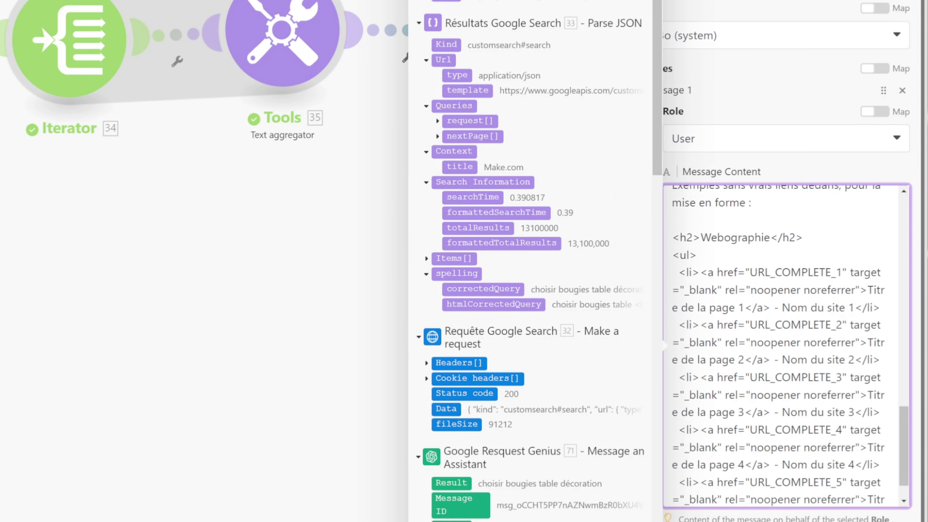
pyautogui.scroll(-1, 780, 303)
pyautogui.scroll(-1, 786, 303)
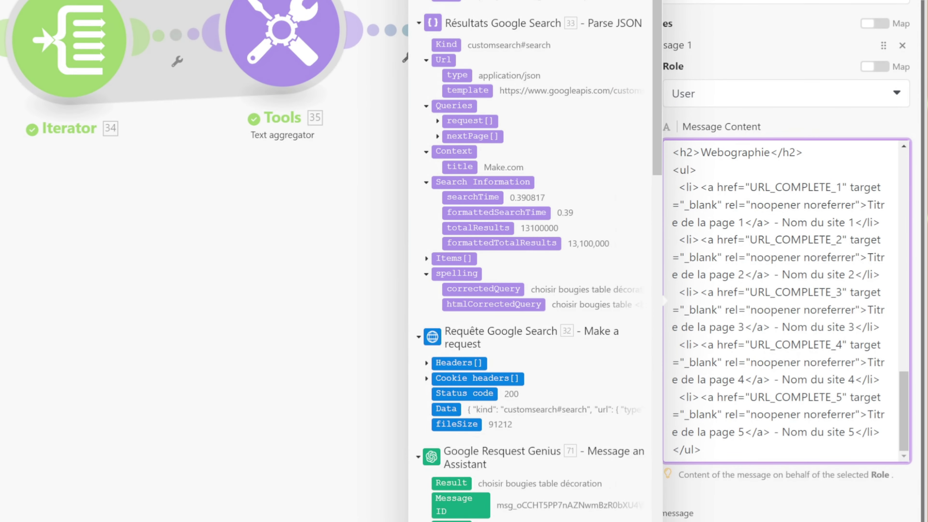
# Inspect the last run of the Création webographie module, comparing the prompt message sent with the HTML webography it returned.
pyautogui.scroll(12, 785, 303)
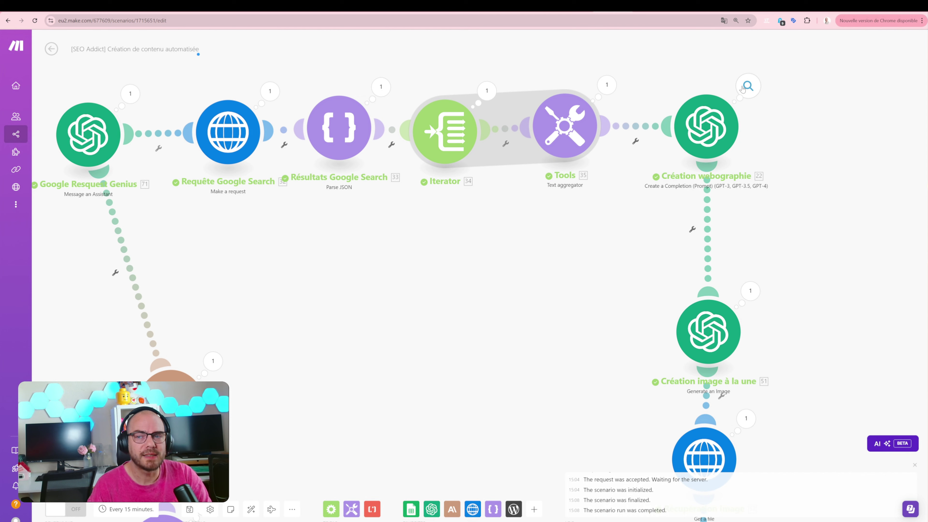
pyautogui.click(749, 85)
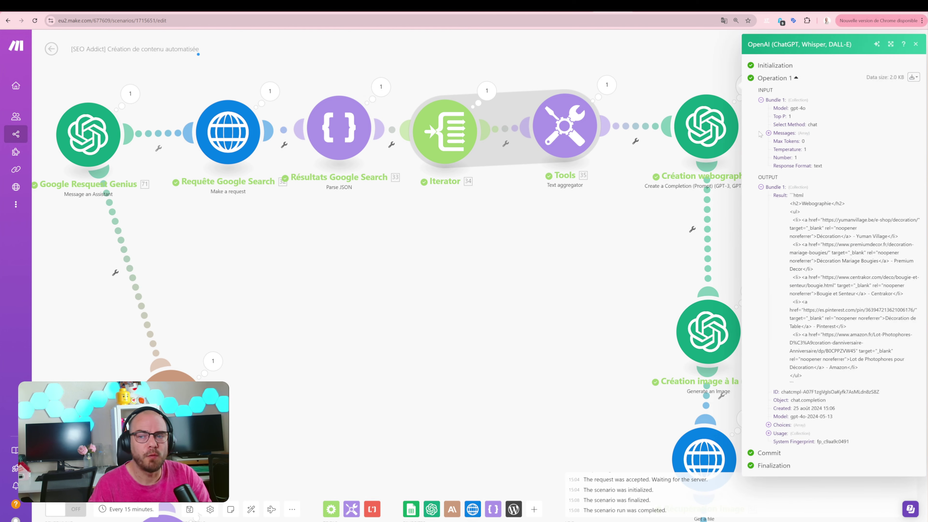
pyautogui.click(769, 133)
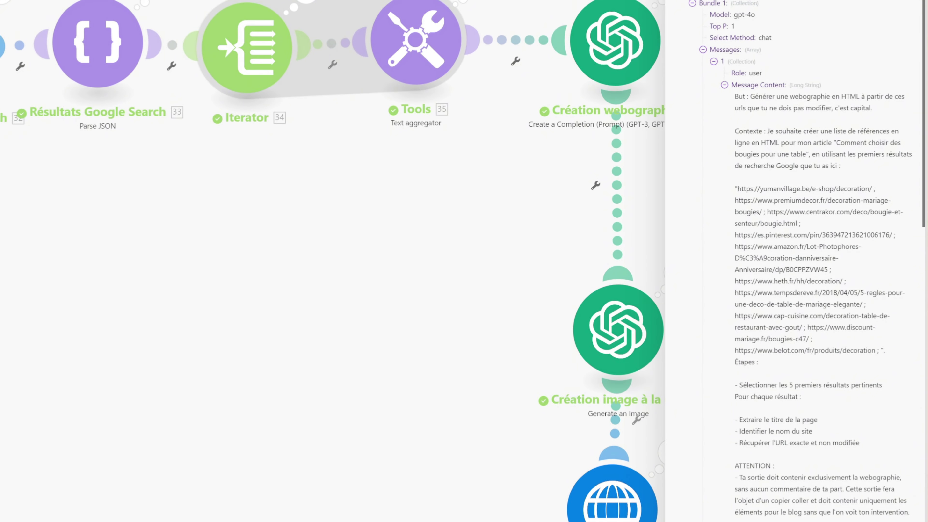
pyautogui.moveTo(806, 351); pyautogui.dragTo(757, 200)
pyautogui.click(725, 85)
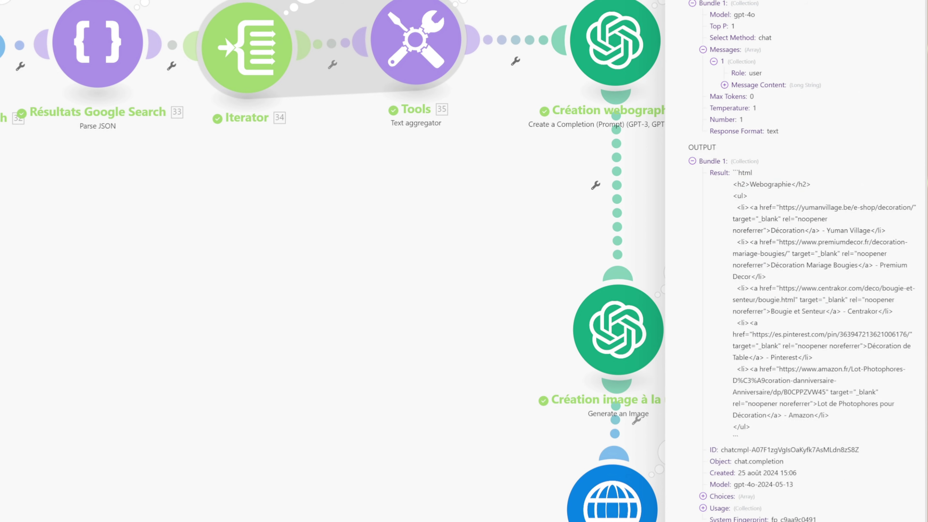
pyautogui.moveTo(733, 184); pyautogui.dragTo(844, 426)
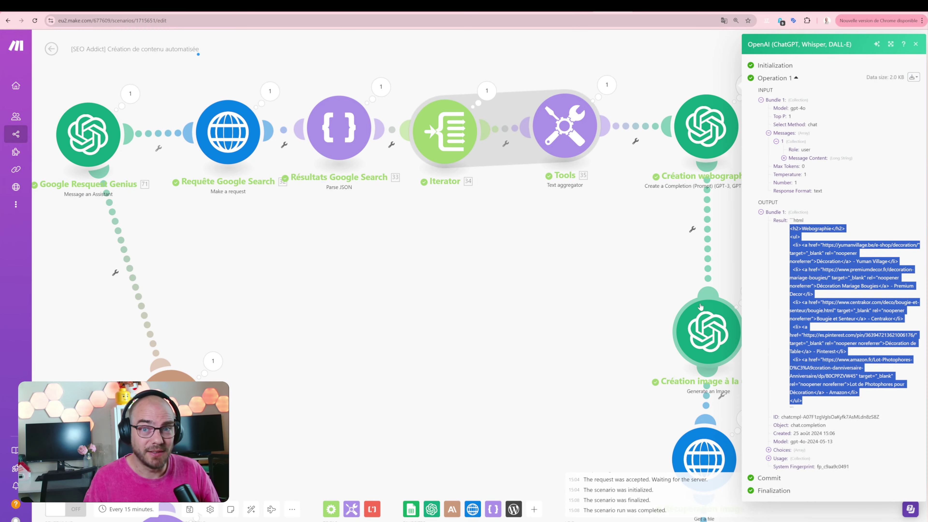
pyautogui.click(618, 305)
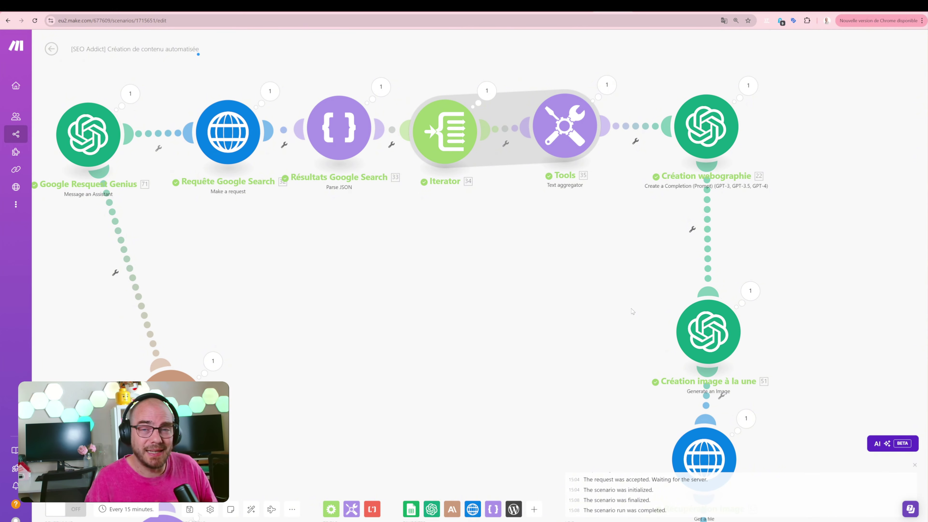
# Open the Création image à la une module, check its model choices, and read its image prompt through the final style requirements.
pyautogui.moveTo(635, 284); pyautogui.dragTo(543, 237)
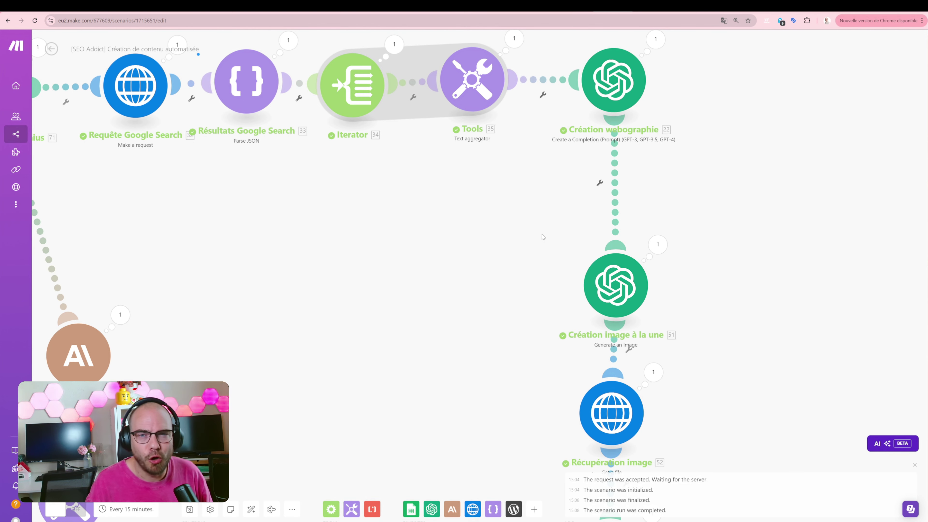
pyautogui.moveTo(544, 258); pyautogui.dragTo(398, 205)
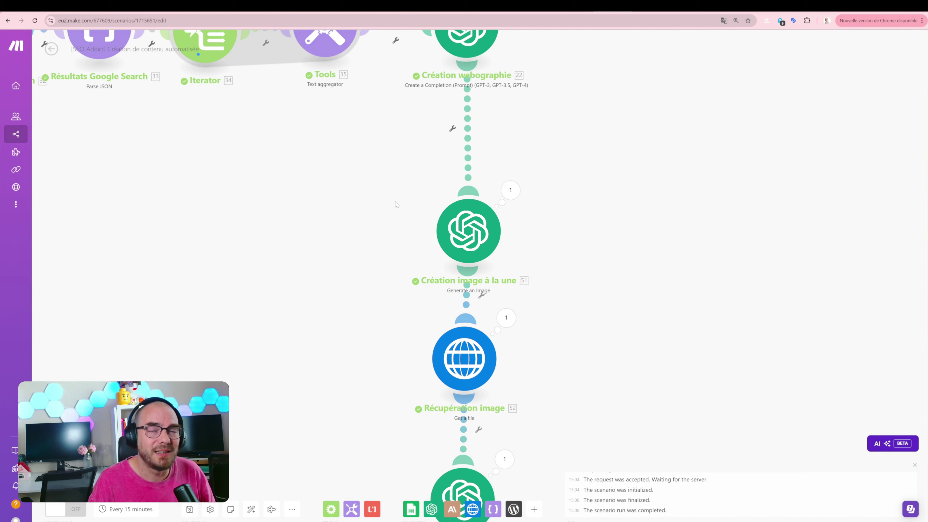
pyautogui.click(476, 297)
pyautogui.click(555, 136)
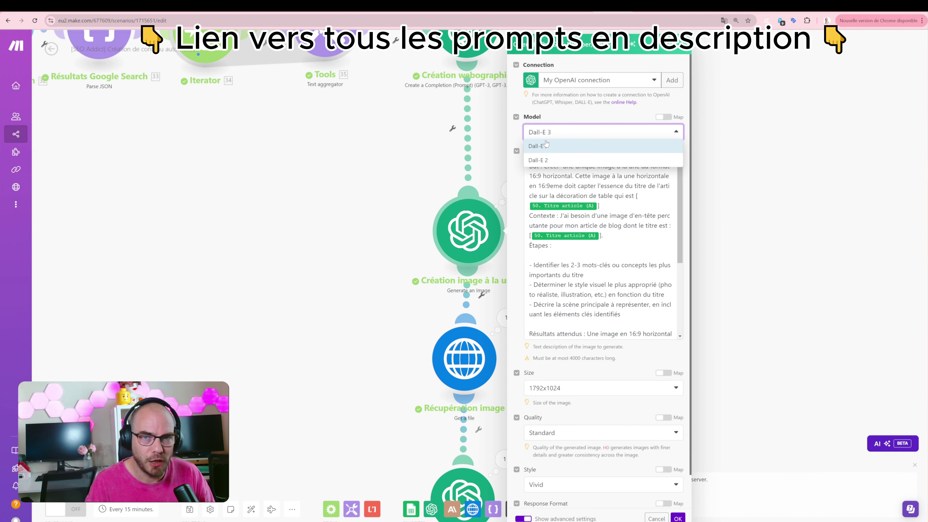
pyautogui.click(550, 122)
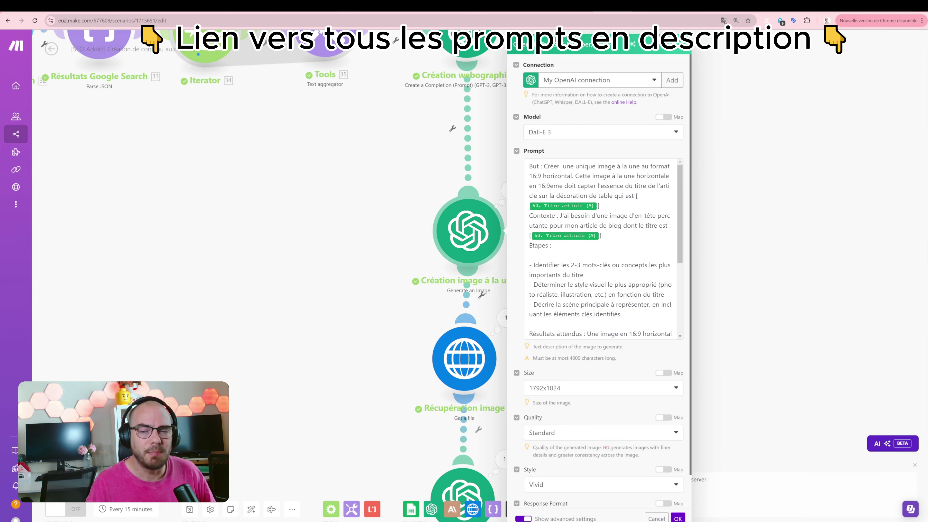
pyautogui.scroll(-1, 605, 249)
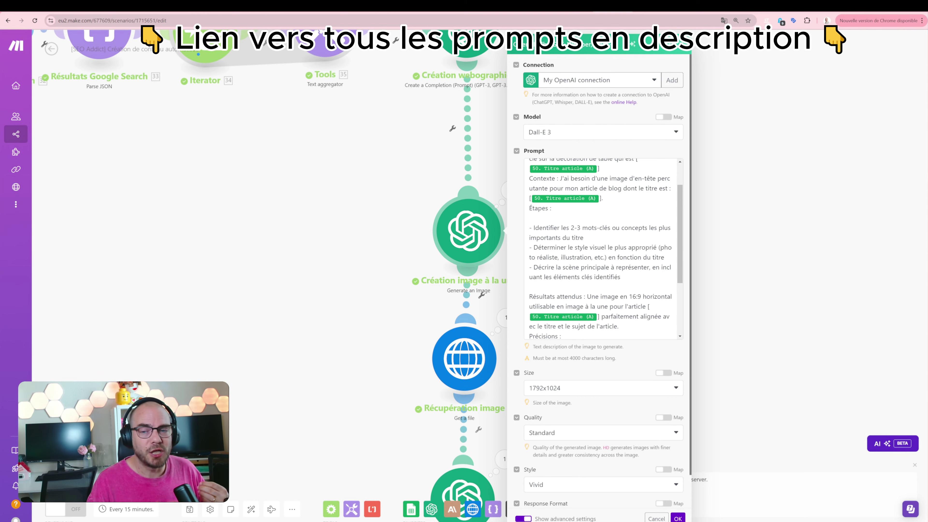
pyautogui.scroll(-1, 603, 249)
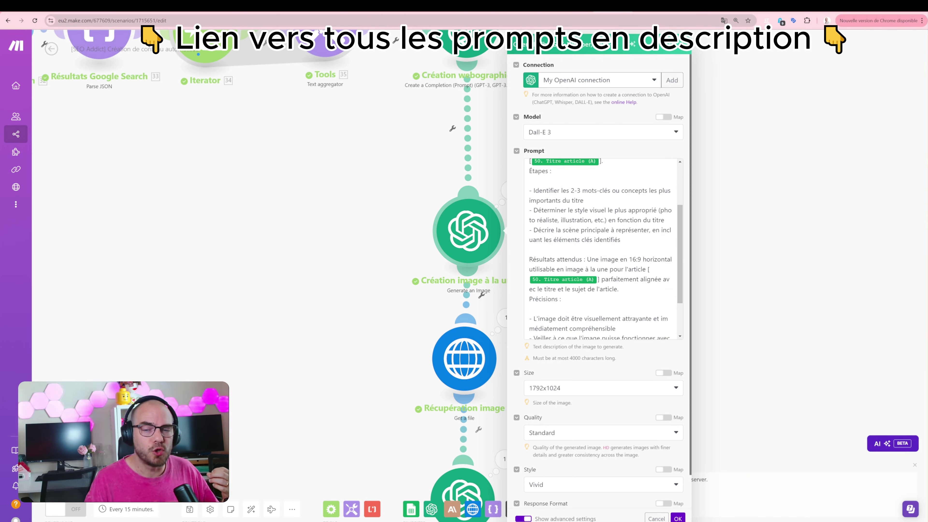
pyautogui.scroll(-2, 602, 249)
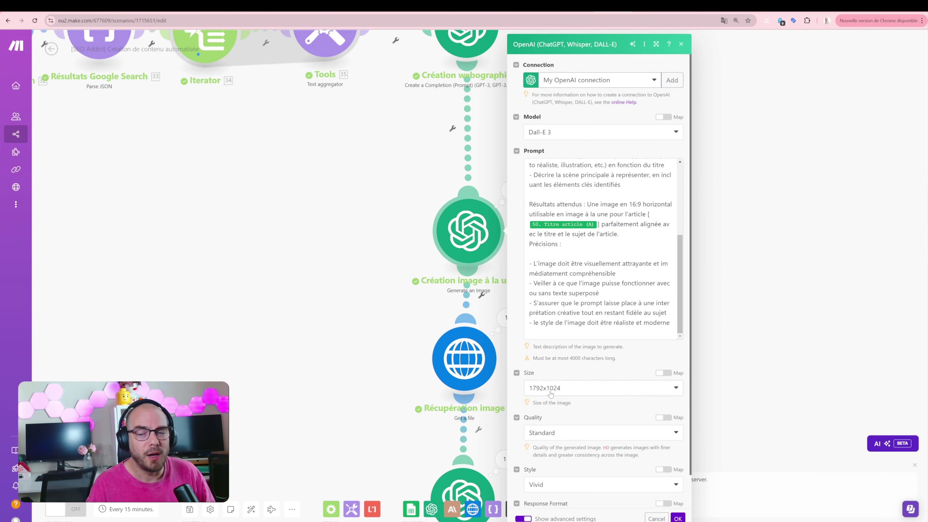
# Check the image module's size, quality, style and response format settings, and leave the module without changes.
pyautogui.click(551, 393)
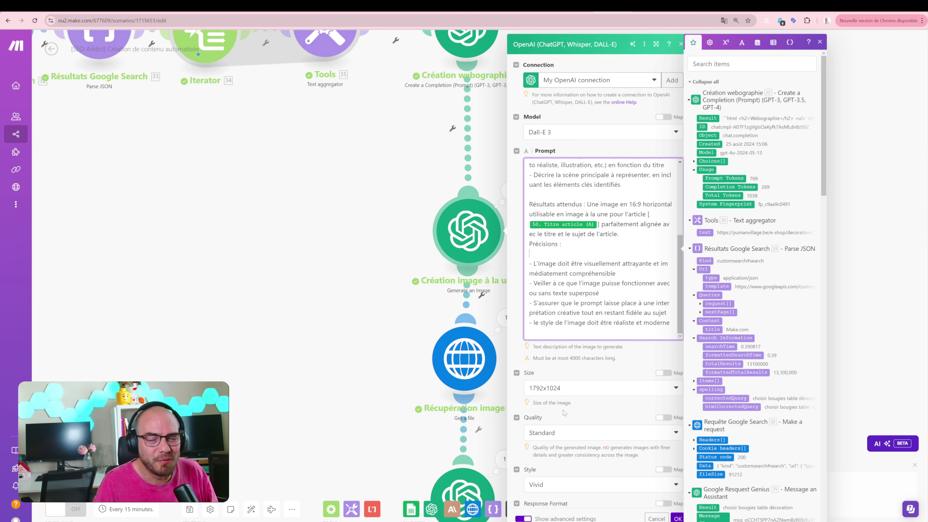
pyautogui.click(565, 412)
pyautogui.scroll(-1, 570, 442)
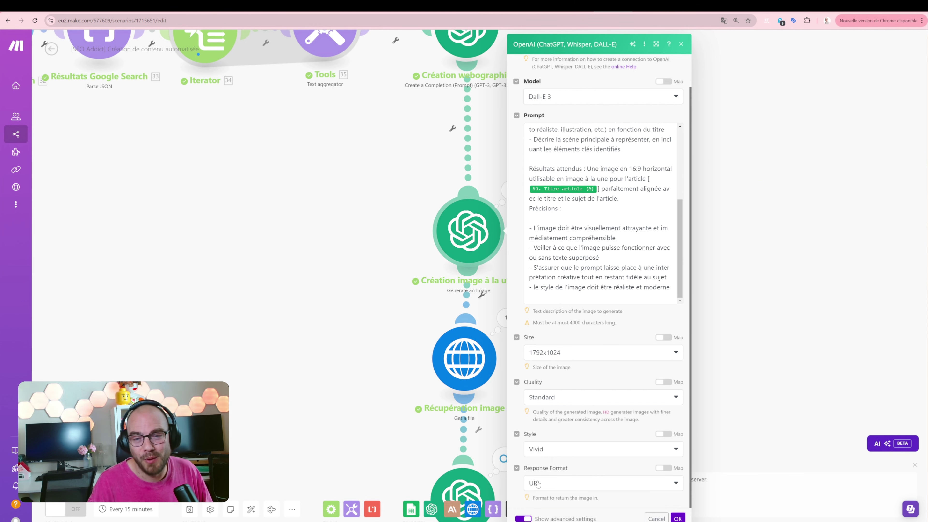
pyautogui.click(593, 271)
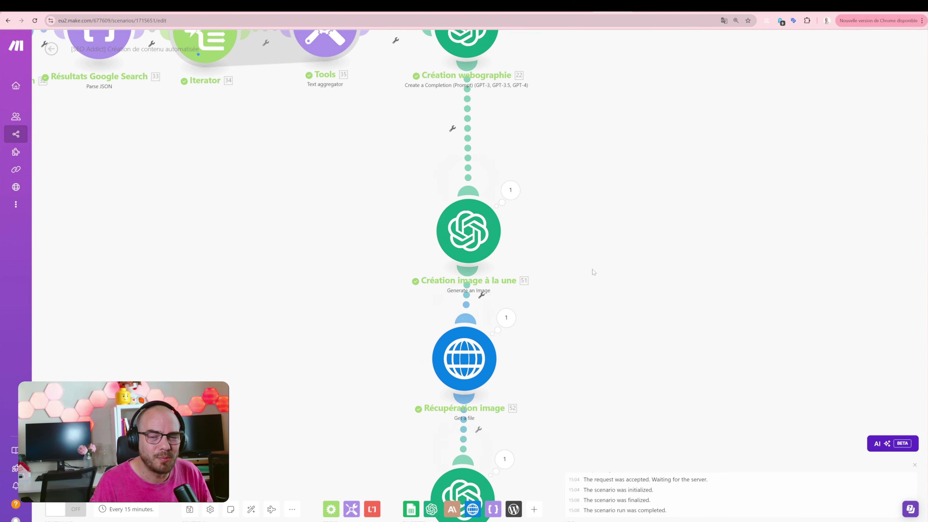
# Check the image URL mapped in the Récupération image module against the Data[] output of Création image à la une.
pyautogui.scroll(-3, 593, 272)
pyautogui.click(465, 248)
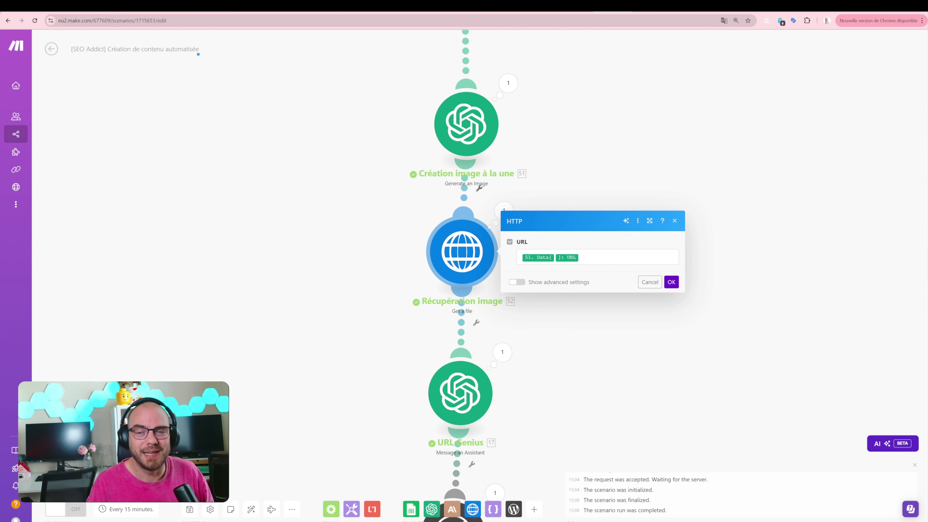
pyautogui.click(521, 260)
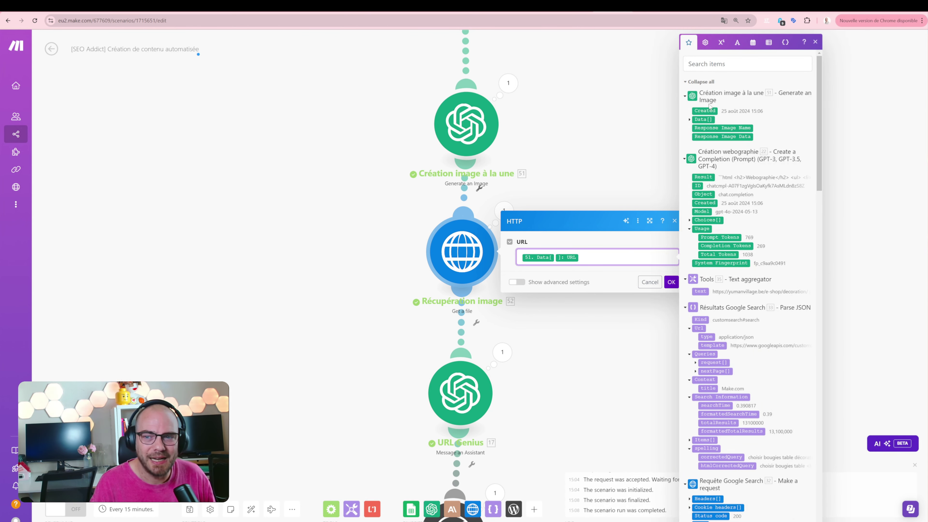
pyautogui.click(689, 120)
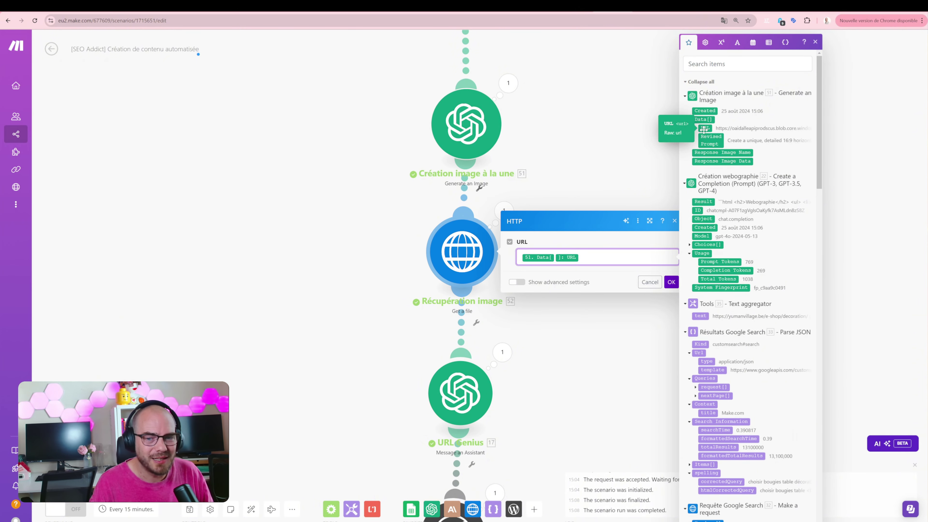
pyautogui.click(613, 331)
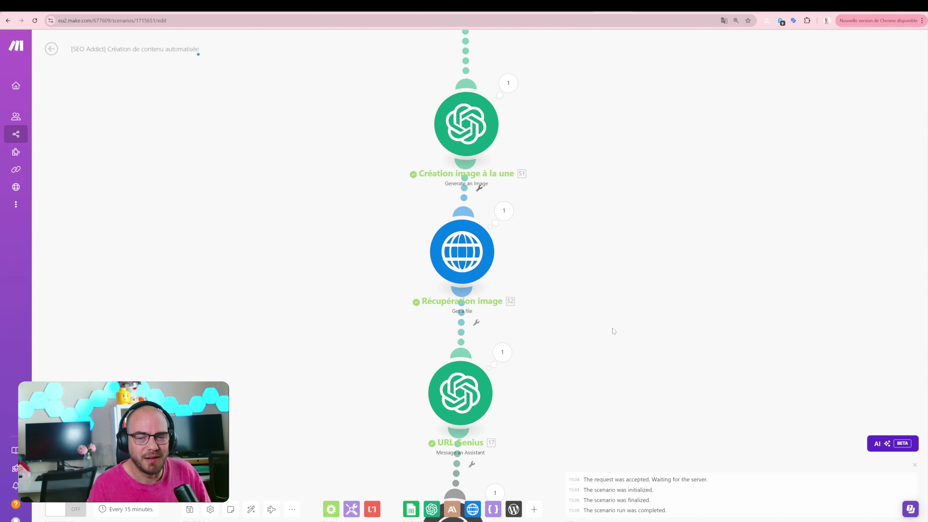
# Open the URL Genius module, and read the full instructions of its slug-writing assistant in the OpenAI Playground.
pyautogui.moveTo(613, 331); pyautogui.dragTo(627, 173)
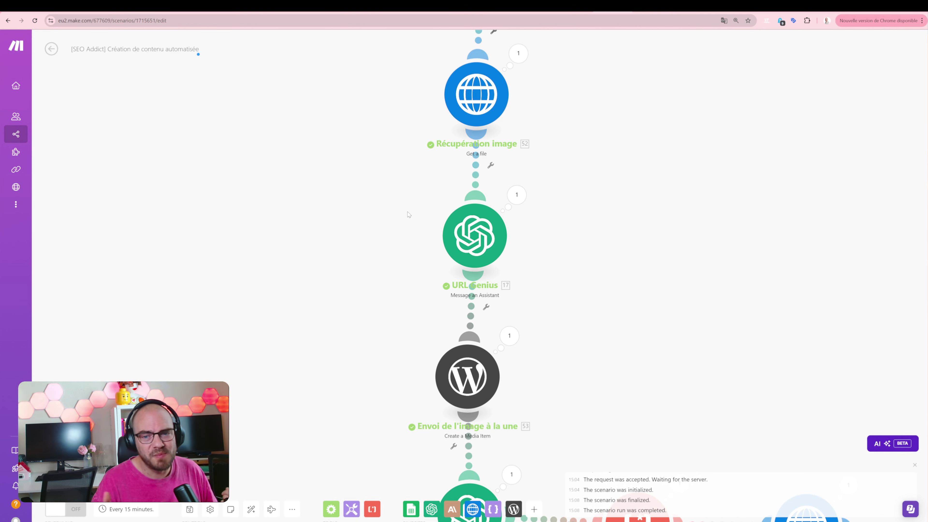
pyautogui.click(471, 228)
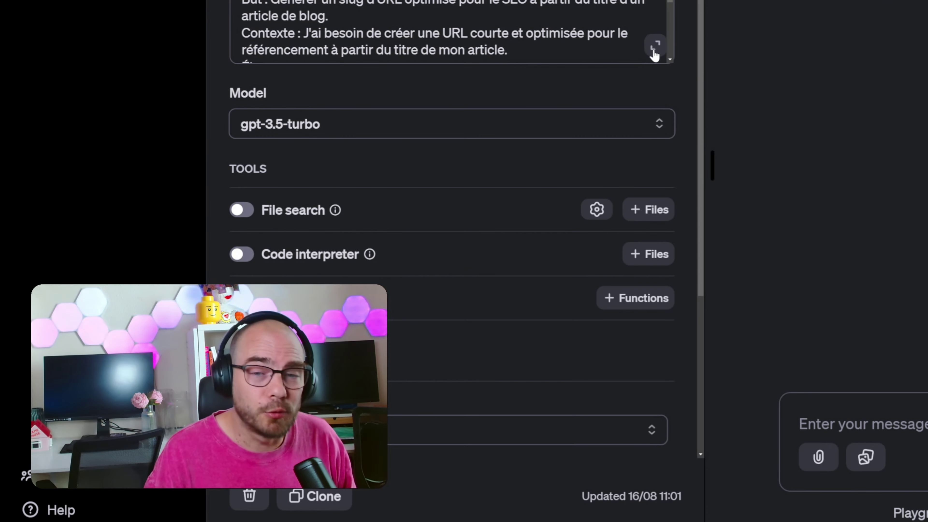
pyautogui.click(387, 242)
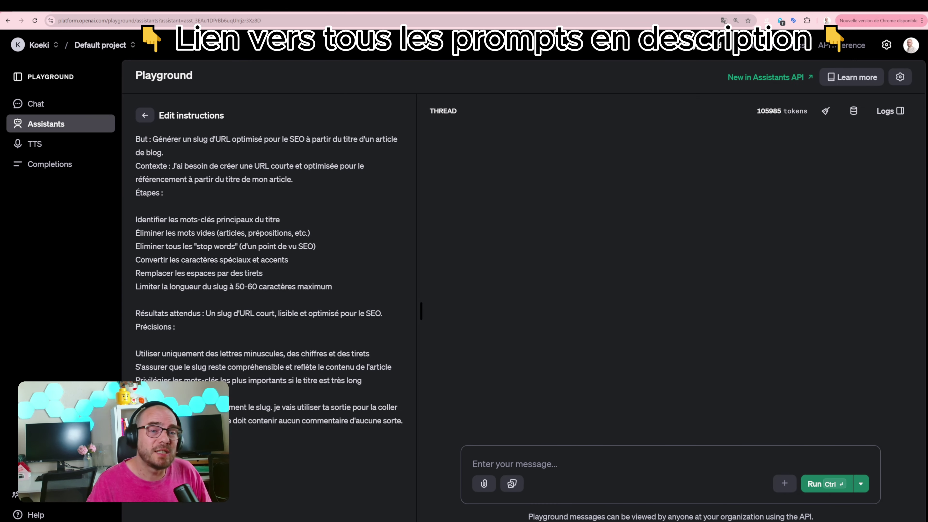
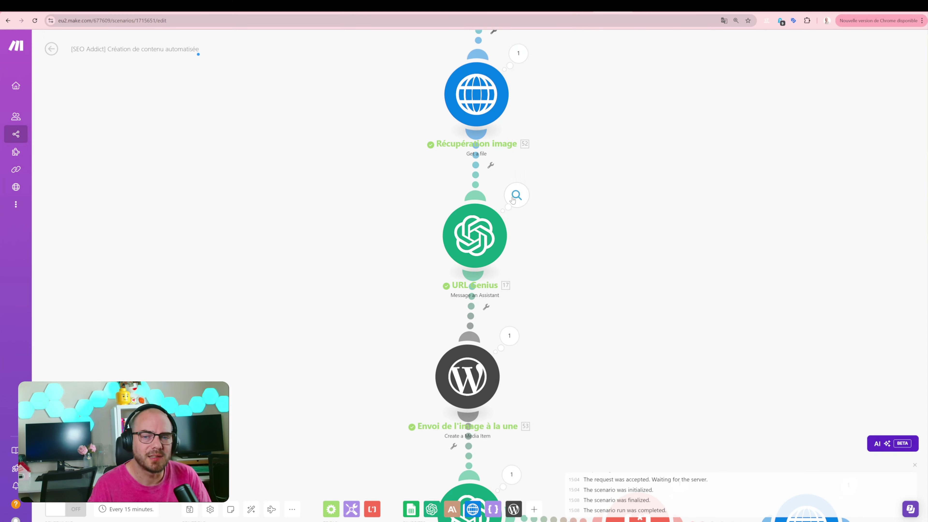
# Back in Make, inspect URL Genius's last run, comparing the article title sent with the slug returned.
pyautogui.click(514, 197)
pyautogui.click(562, 262)
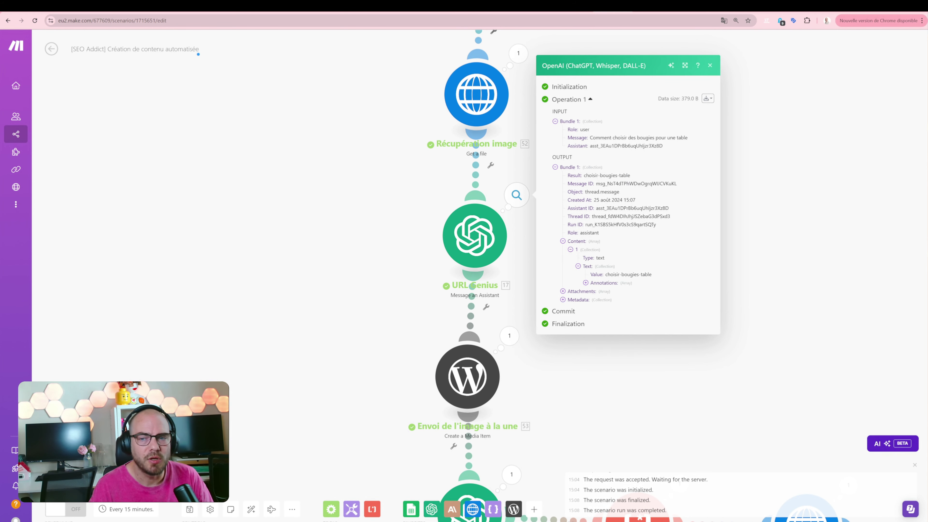
pyautogui.moveTo(590, 137); pyautogui.dragTo(683, 140)
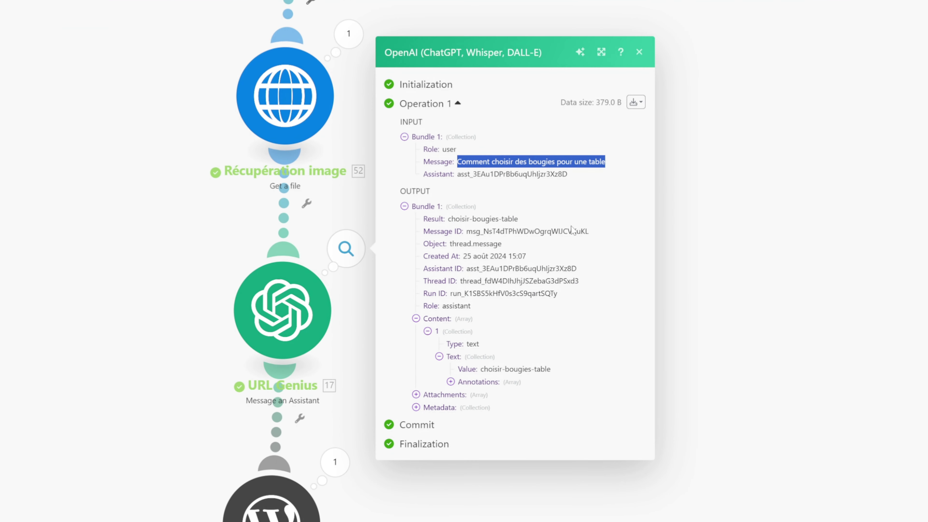
pyautogui.moveTo(480, 369); pyautogui.dragTo(555, 373)
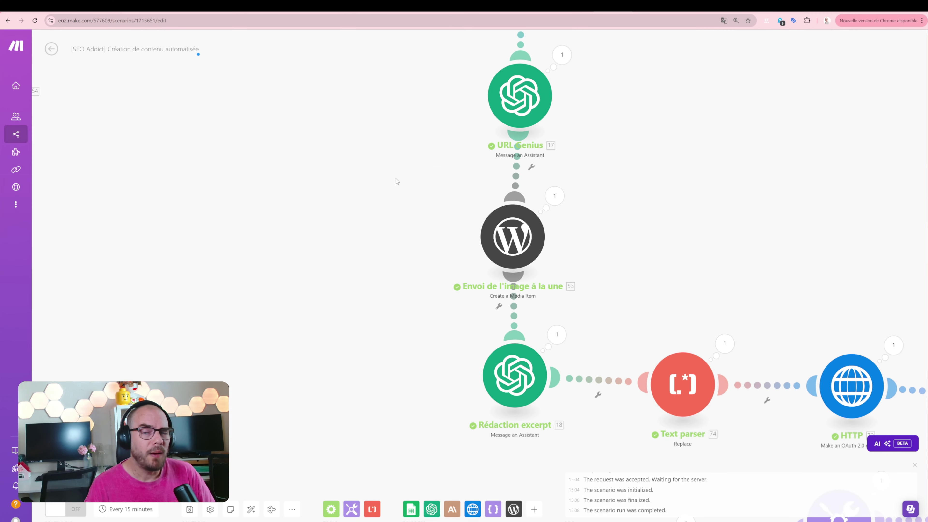
# Review the data, file name, title and empty description fields of the Envoi de l'image à la une module, and leave it without changes.
pyautogui.moveTo(397, 181); pyautogui.dragTo(369, 212)
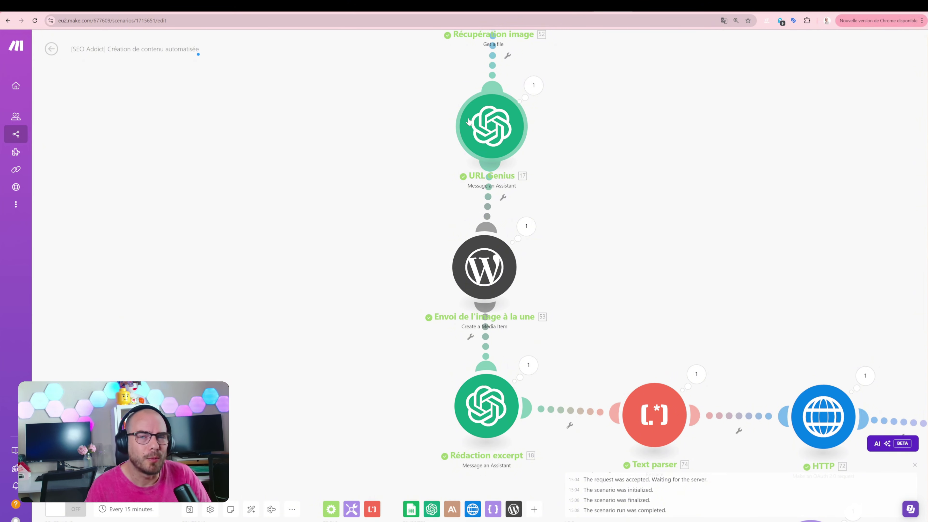
pyautogui.scroll(3, 469, 122)
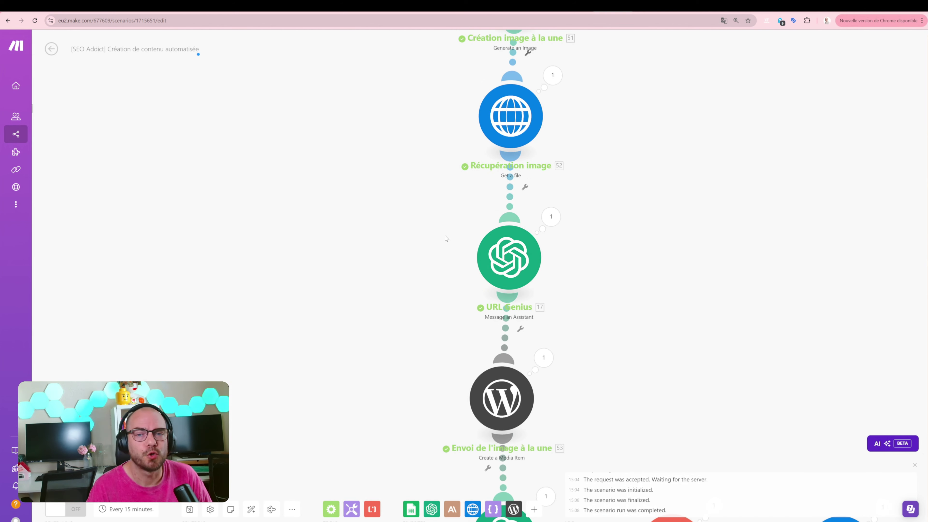
pyautogui.scroll(3, 513, 117)
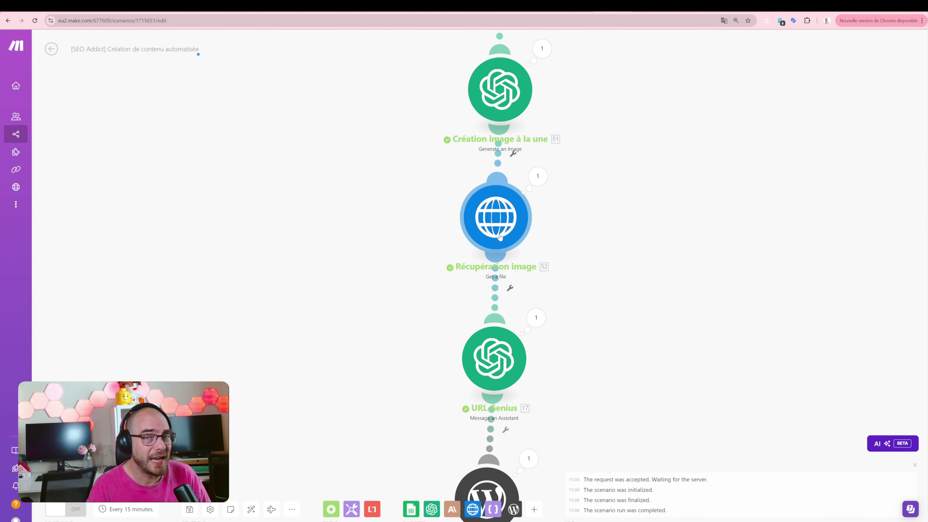
pyautogui.moveTo(435, 248); pyautogui.dragTo(432, 155)
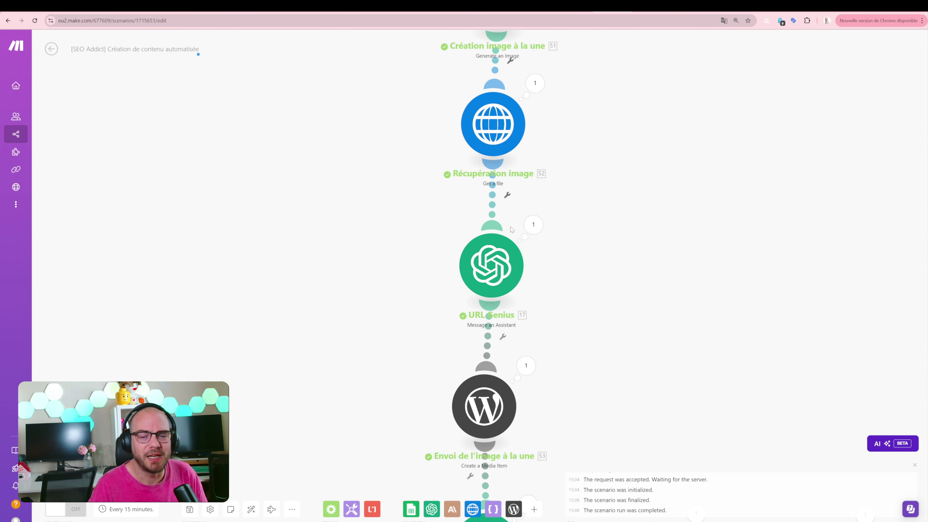
pyautogui.scroll(-3, 377, 285)
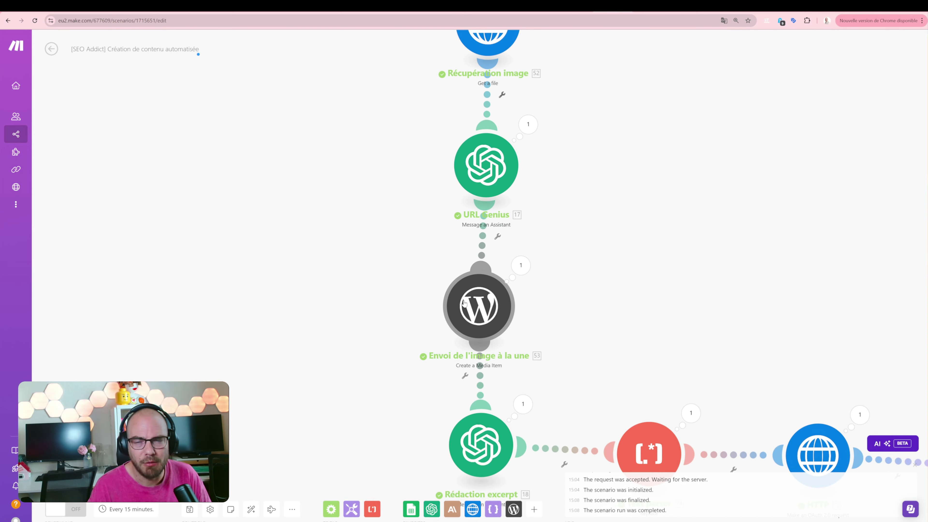
pyautogui.click(464, 303)
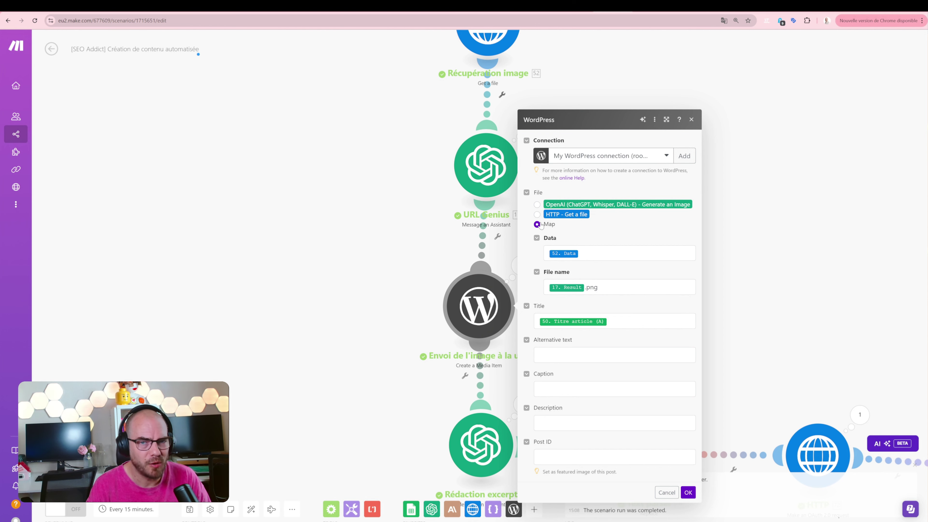
pyautogui.click(621, 253)
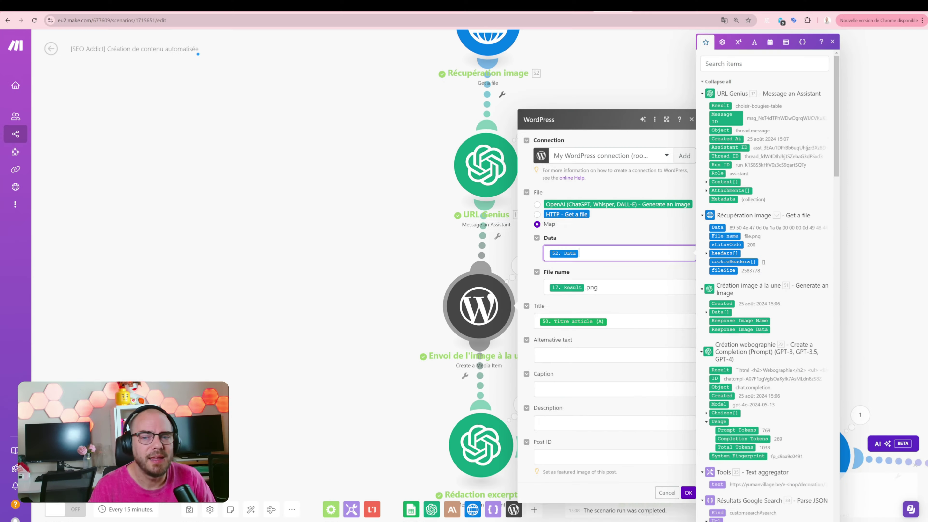
pyautogui.click(583, 287)
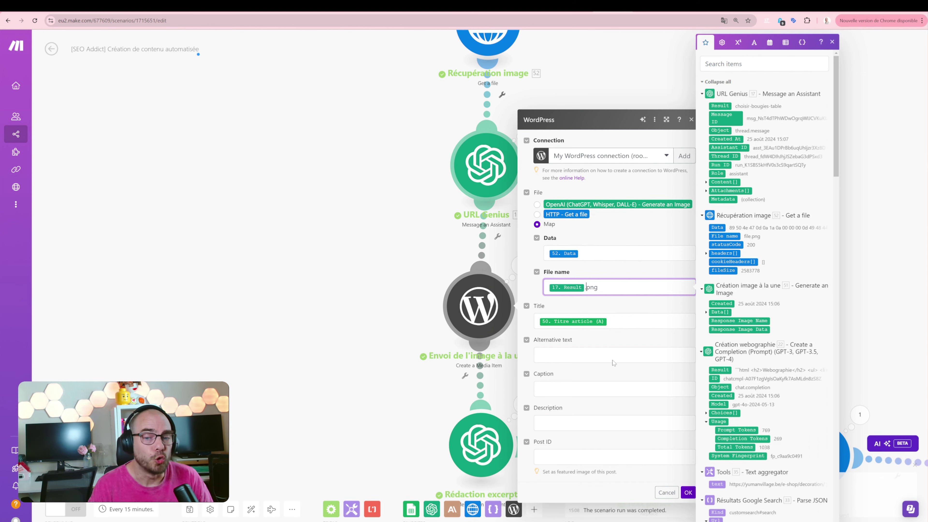
pyautogui.click(574, 353)
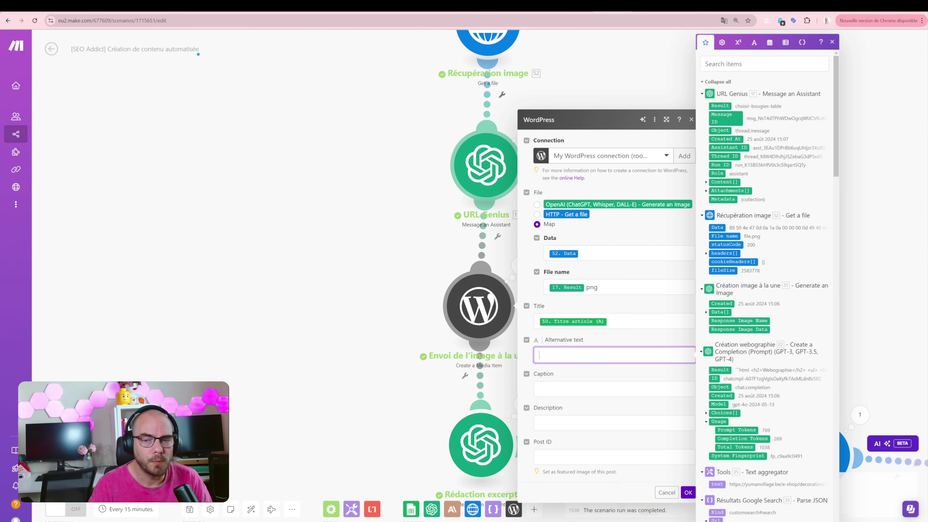
pyautogui.press('Tab')
pyautogui.press('Tab')
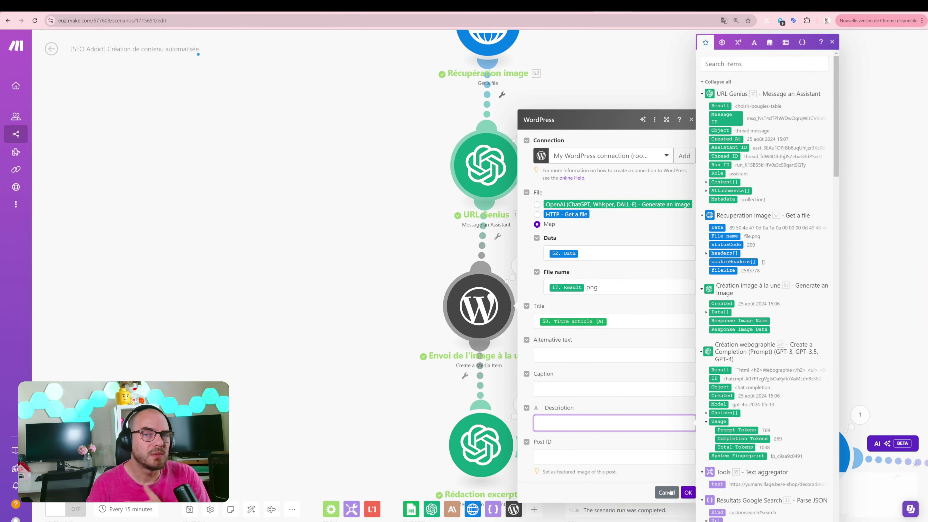
pyautogui.click(667, 492)
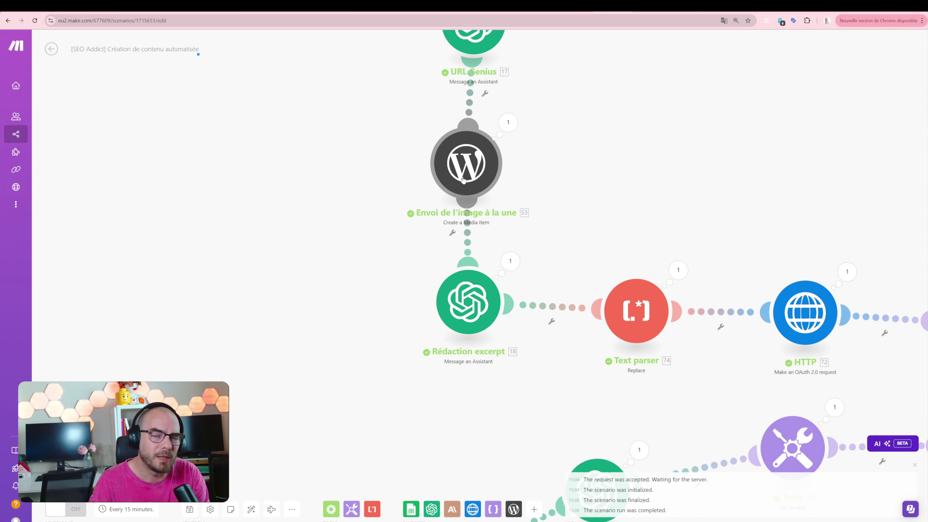
# Check the intro and post body mapped in Rédaction excerpt's message, and read the full Excerpt Genius instructions in the OpenAI Playground.
pyautogui.click(471, 285)
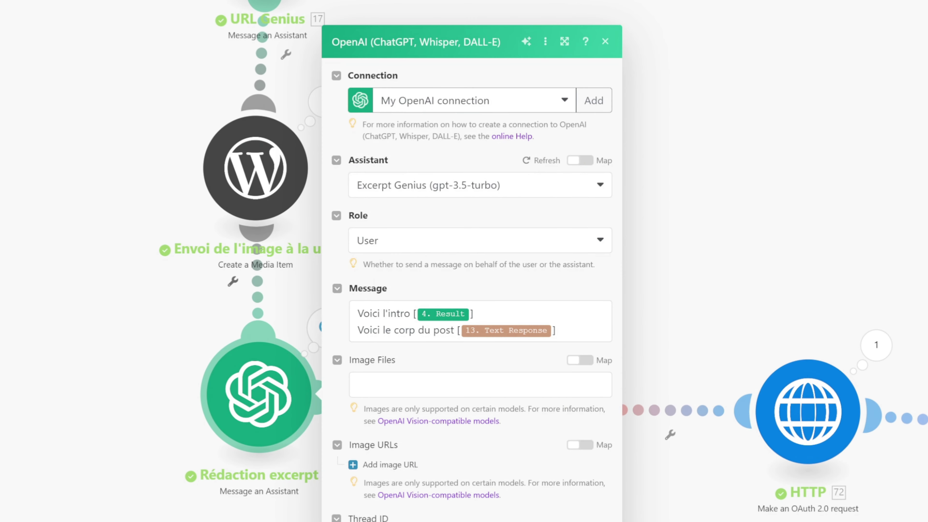
pyautogui.moveTo(378, 314); pyautogui.dragTo(446, 331)
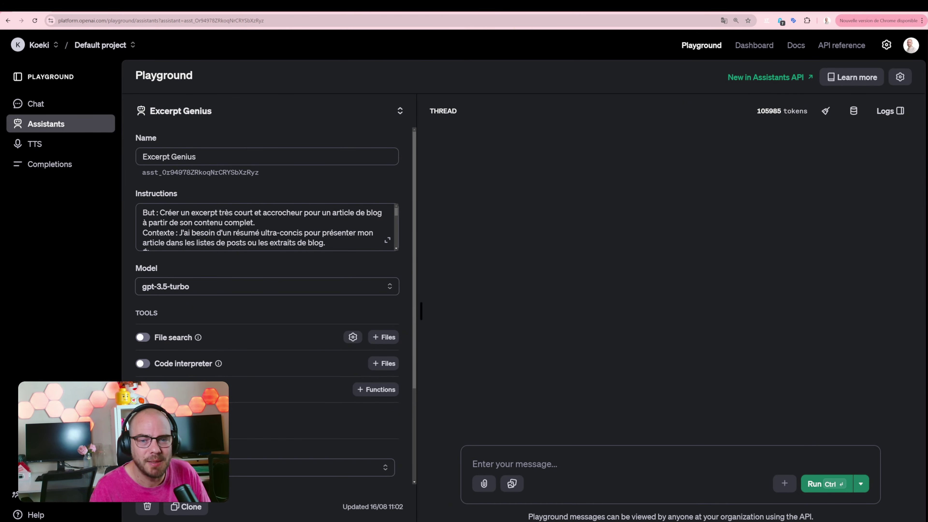
pyautogui.click(387, 240)
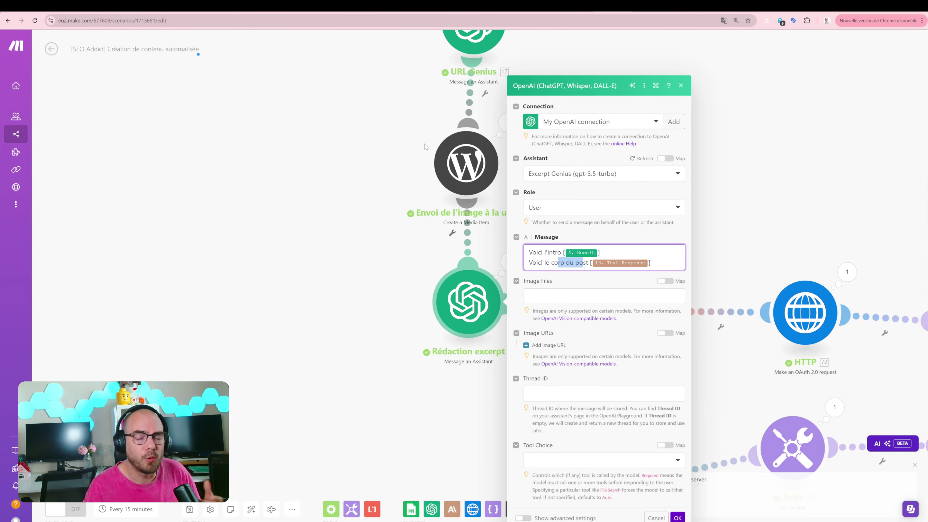
# Back in Make, inspect Rédaction excerpt's last run, comparing the article text sent with the excerpt returned and expanding its Content output.
pyautogui.click(553, 252)
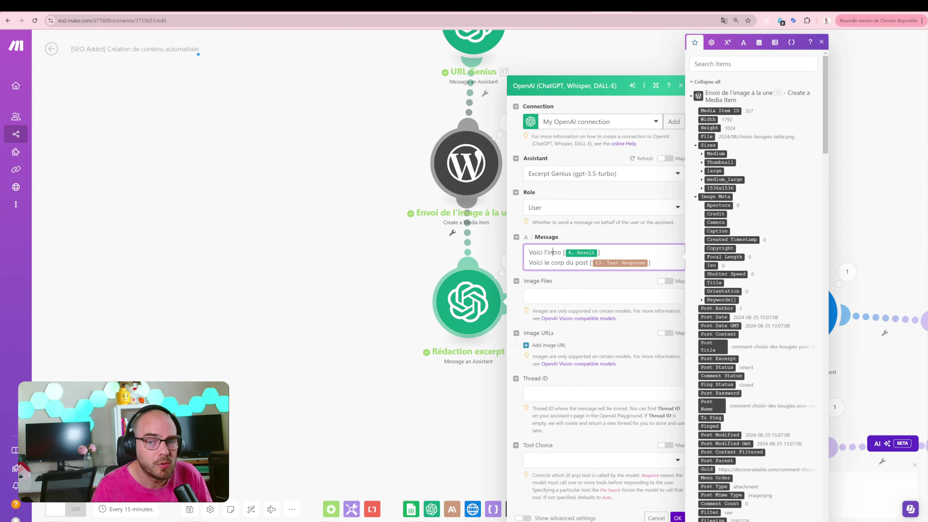
pyautogui.click(503, 270)
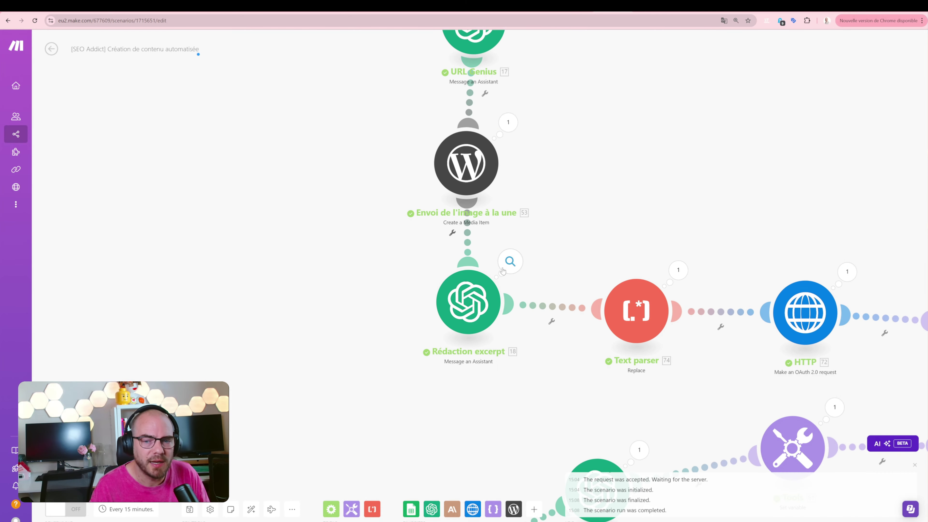
pyautogui.click(510, 261)
pyautogui.scroll(-10, 594, 224)
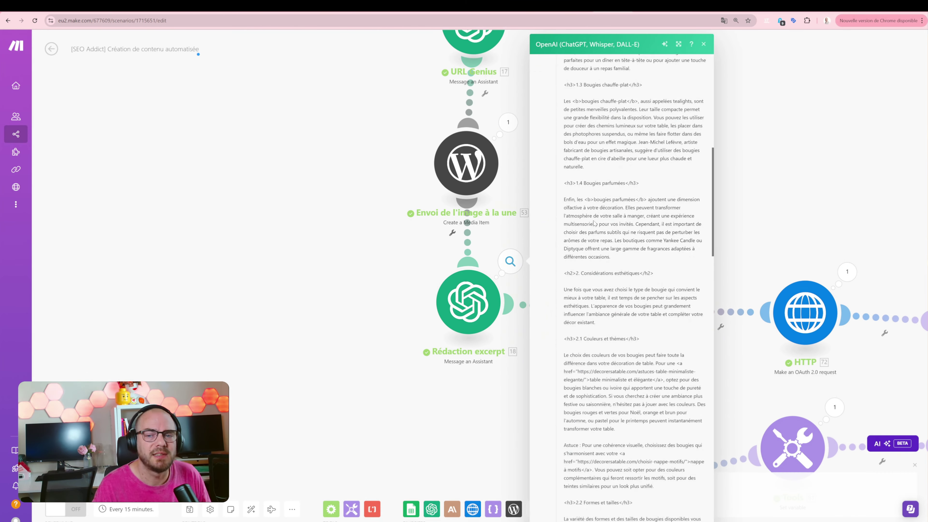
pyautogui.scroll(-15, 594, 224)
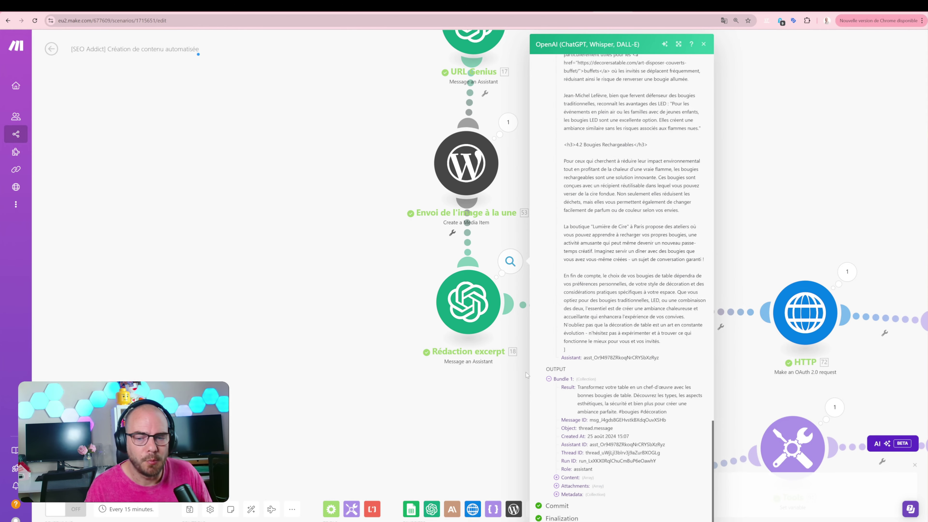
pyautogui.click(557, 477)
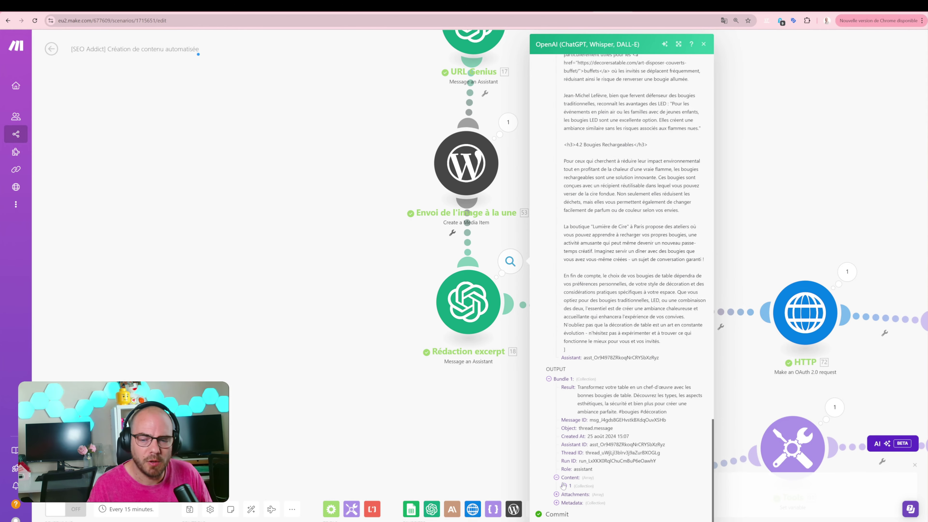
pyautogui.click(564, 486)
pyautogui.scroll(-2, 567, 479)
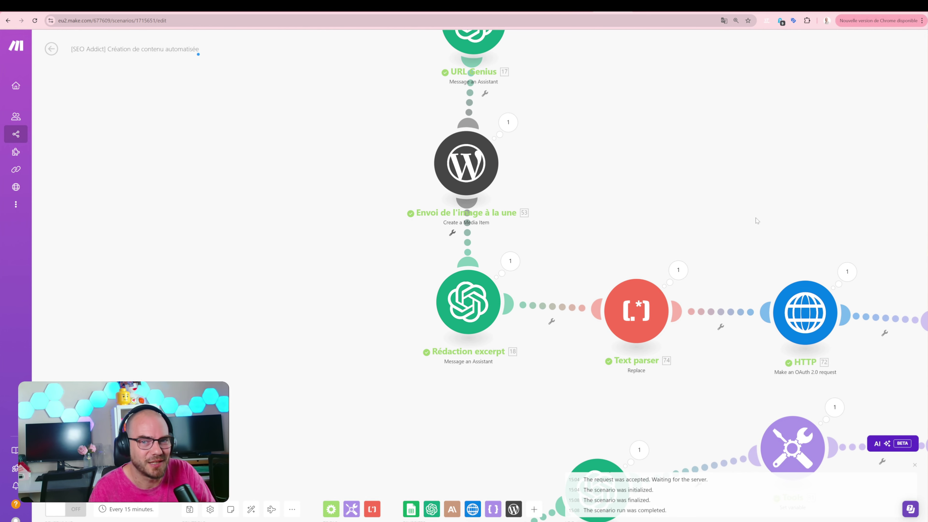
# Look over the available YouTube modules, and close the list without adding one to the scenario.
pyautogui.moveTo(756, 217); pyautogui.dragTo(472, 182)
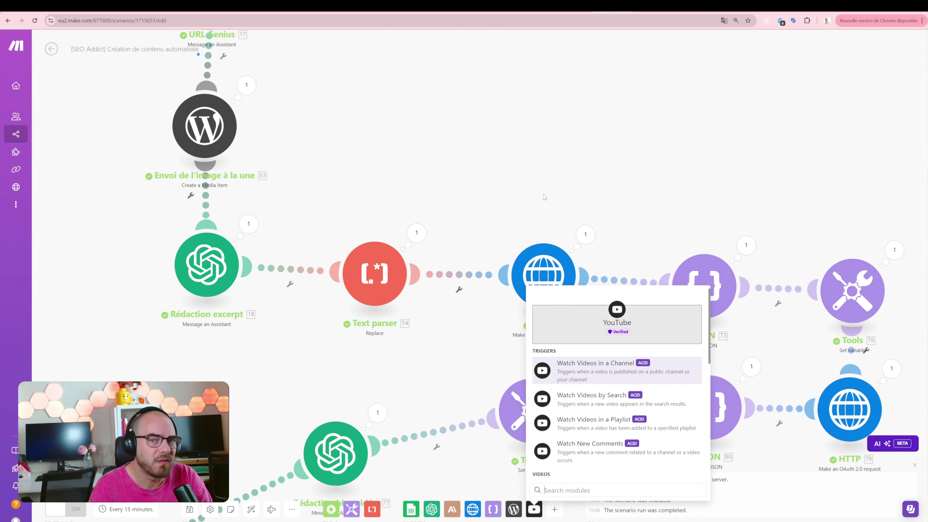
pyautogui.click(556, 192)
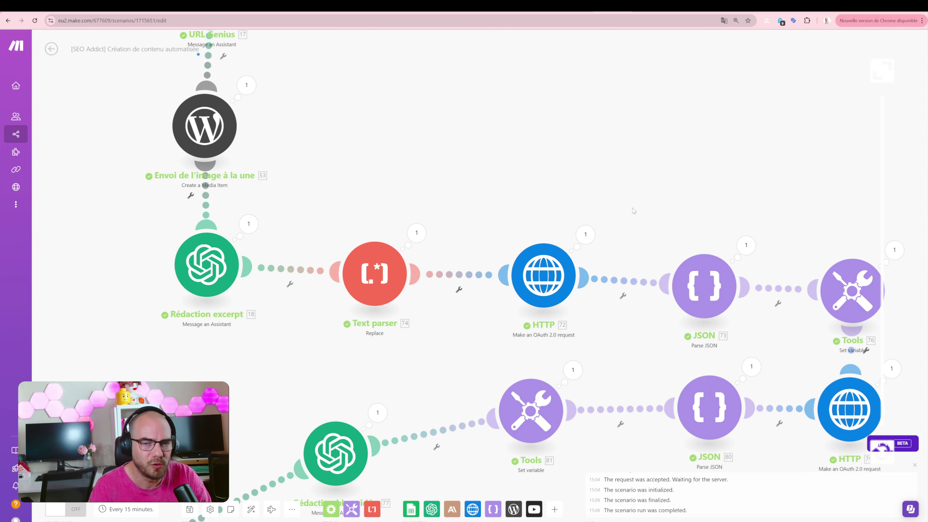
pyautogui.scroll(1, 472, 205)
pyautogui.scroll(-1, 471, 206)
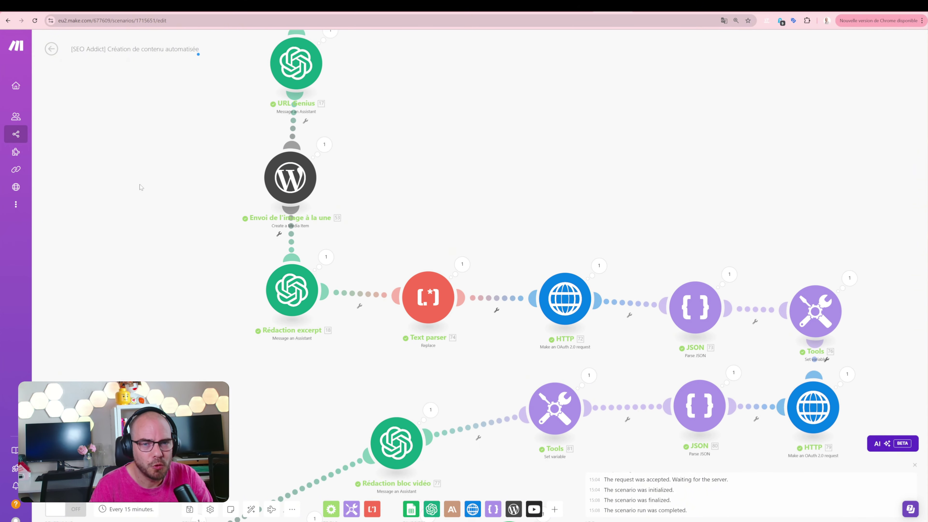
# Inspect the input and output of Google Resquest Genius's last run, including the expanded Content text, and close the run details.
pyautogui.moveTo(141, 187); pyautogui.dragTo(612, 420)
pyautogui.moveTo(571, 303); pyautogui.dragTo(639, 463)
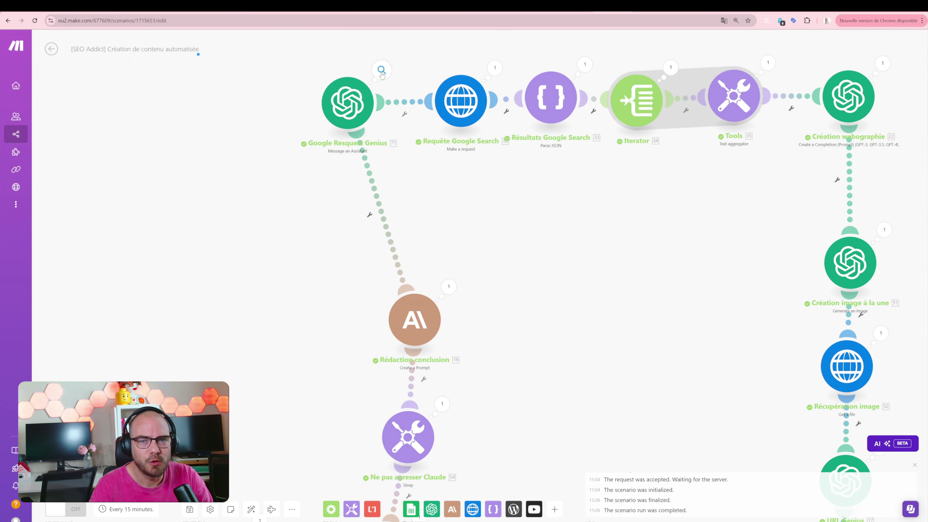
pyautogui.click(382, 69)
pyautogui.click(424, 237)
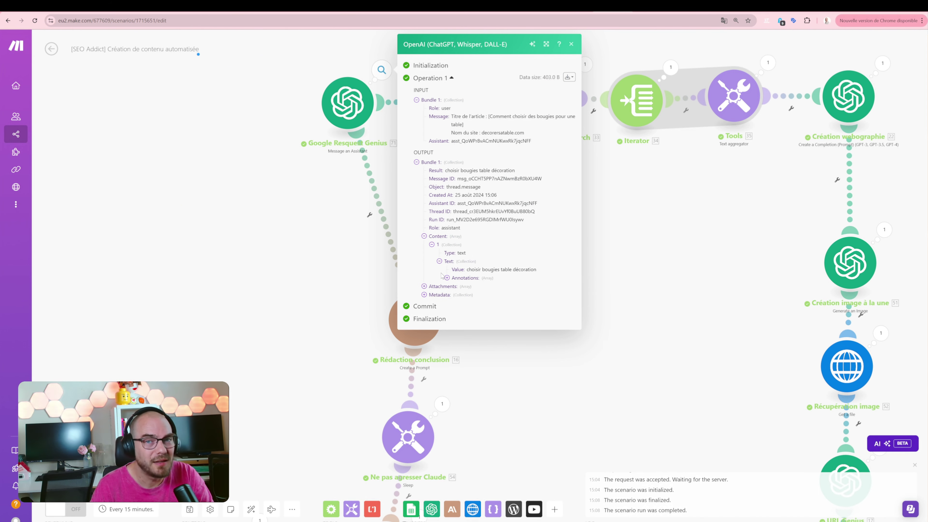
pyautogui.click(717, 294)
# Find the Replace transformer among the Text parser modules, and close the list without adding a module.
pyautogui.scroll(-10, 717, 294)
pyautogui.hscroll(10, 716, 295)
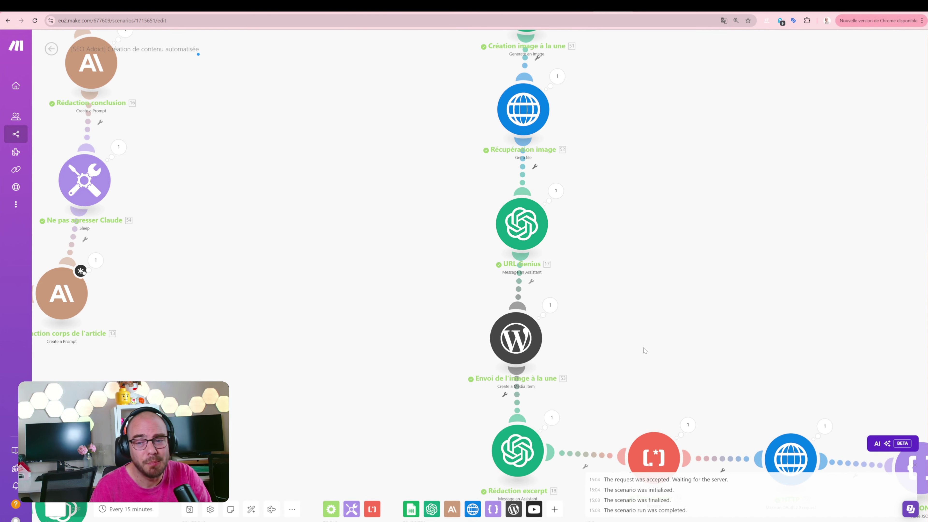
pyautogui.moveTo(645, 352); pyautogui.dragTo(625, 224)
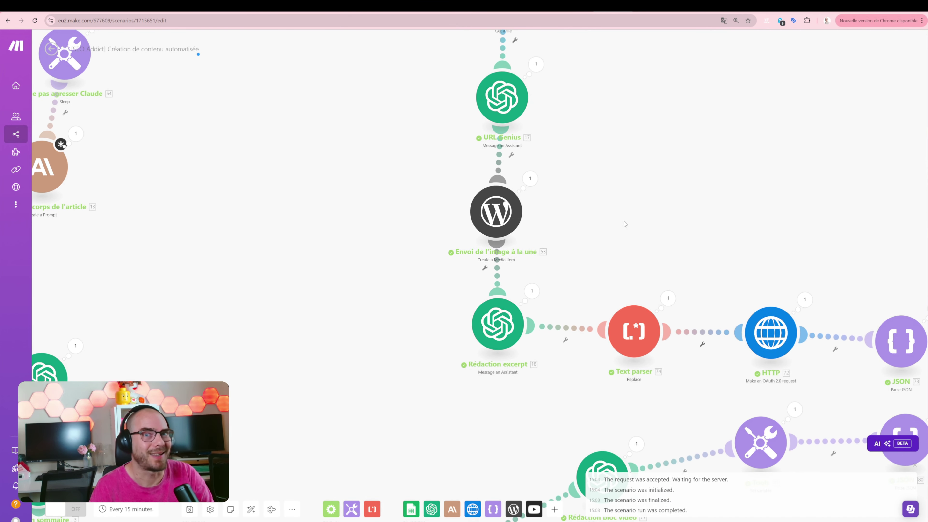
pyautogui.scroll(2, 677, 284)
pyautogui.moveTo(677, 283); pyautogui.dragTo(627, 170)
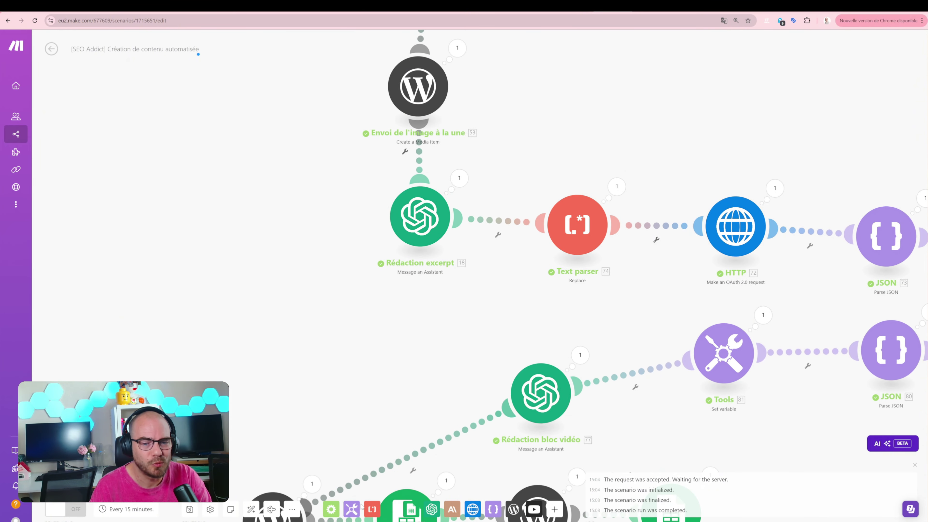
pyautogui.click(372, 509)
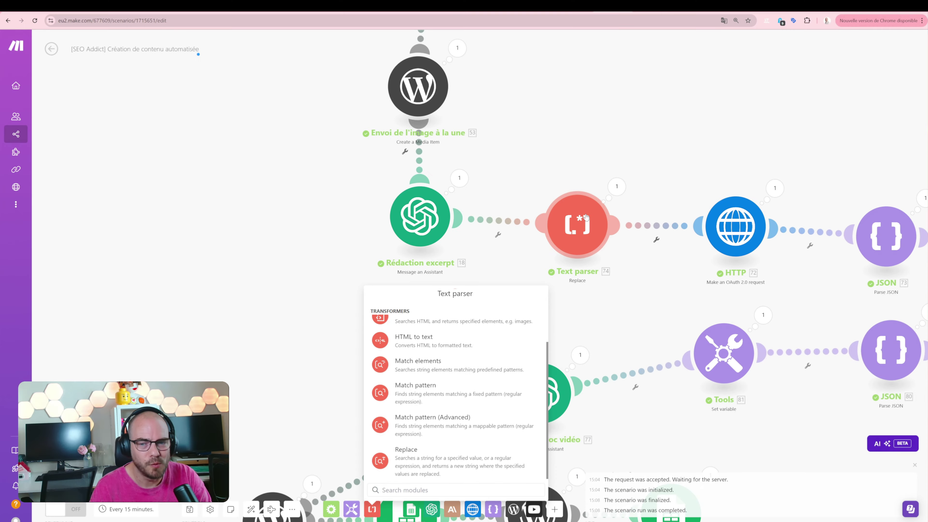
pyautogui.click(628, 432)
# Check the Text parser module's pattern, new value and text fields, and locate the mapped Result among Google Resquest Genius's outputs.
pyautogui.click(637, 98)
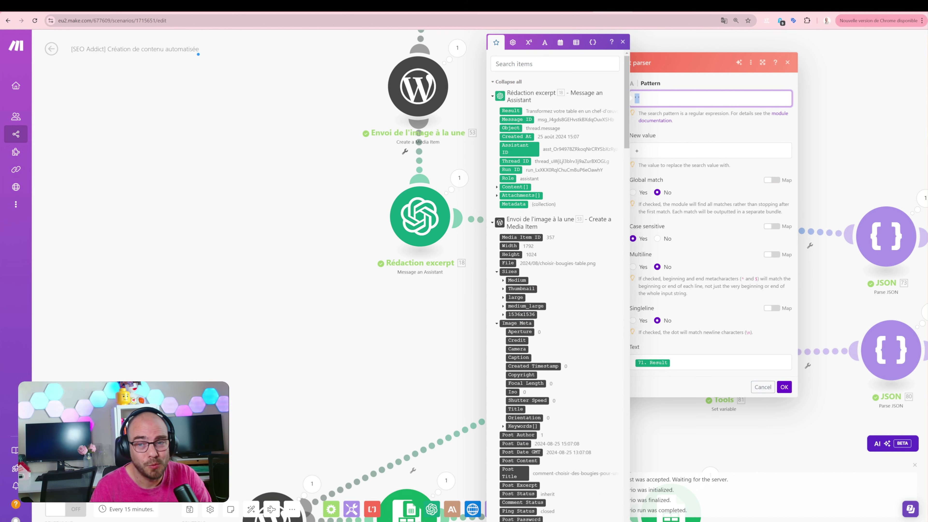
pyautogui.click(638, 150)
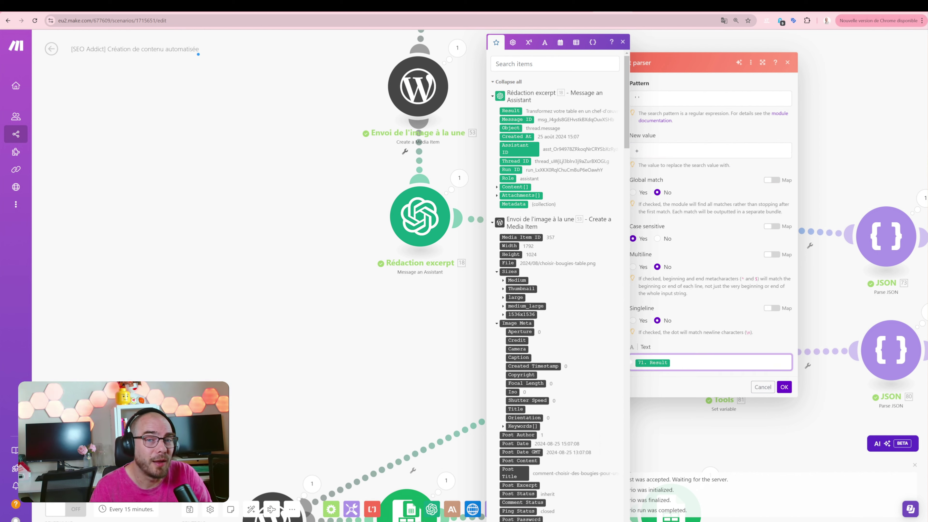
pyautogui.click(694, 363)
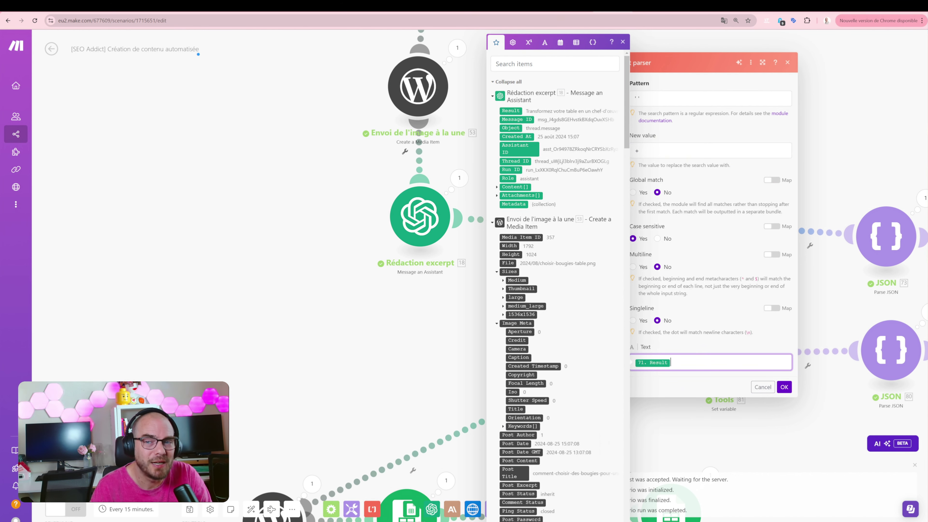
pyautogui.click(711, 98)
pyautogui.click(710, 150)
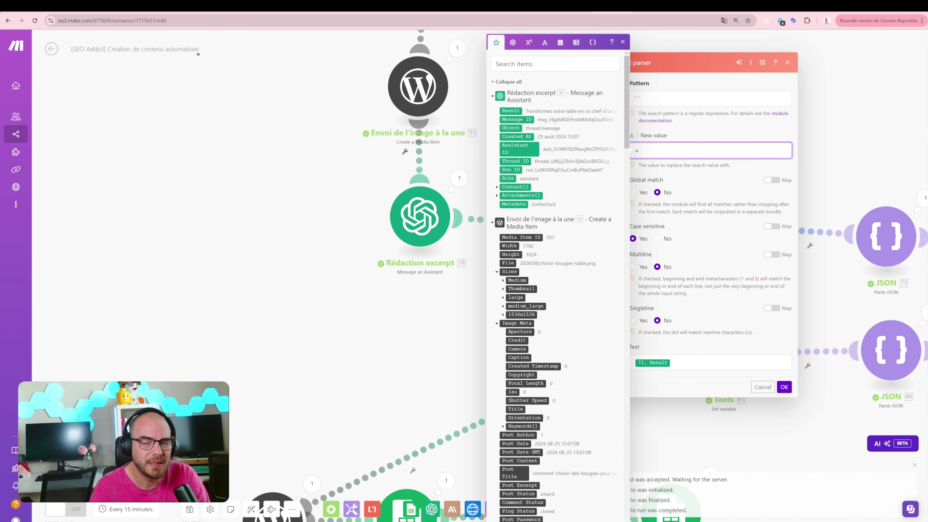
pyautogui.click(646, 362)
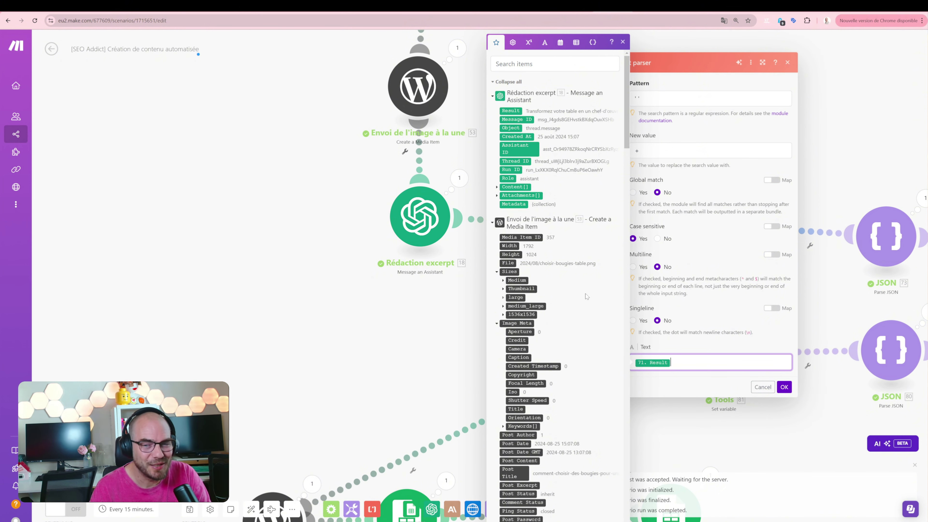
pyautogui.scroll(-10, 597, 304)
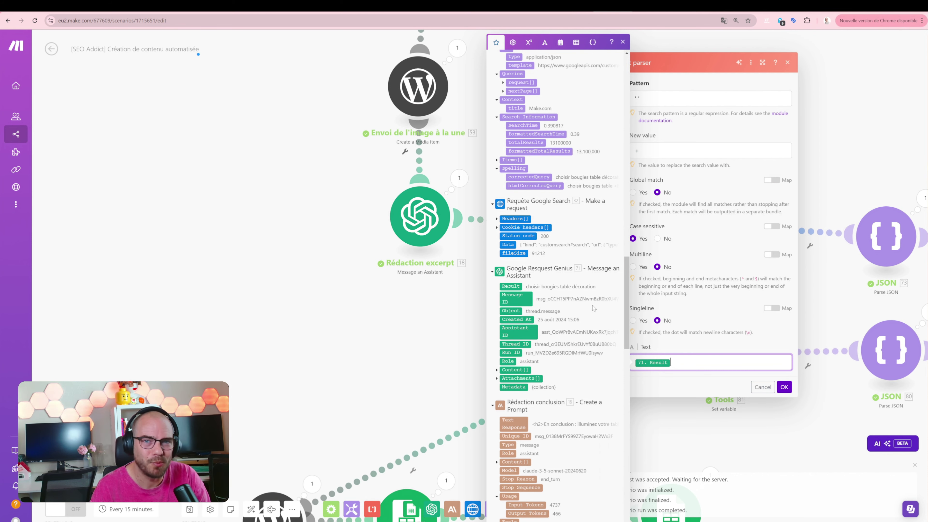
# Check the first HTTP module's Youtube temp connection and its YouTube search URL with the Text parser's mapped Text, and close the settings.
pyautogui.press('Escape')
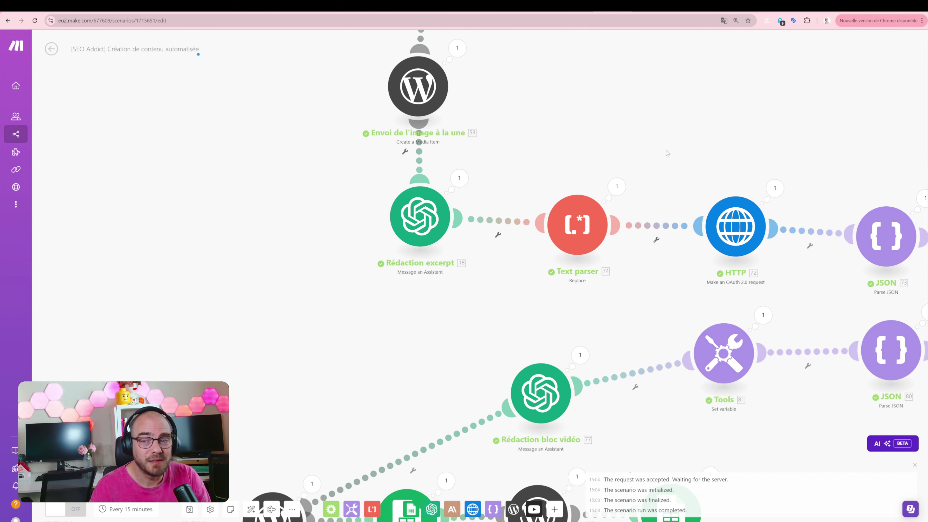
pyautogui.moveTo(667, 152); pyautogui.dragTo(504, 153)
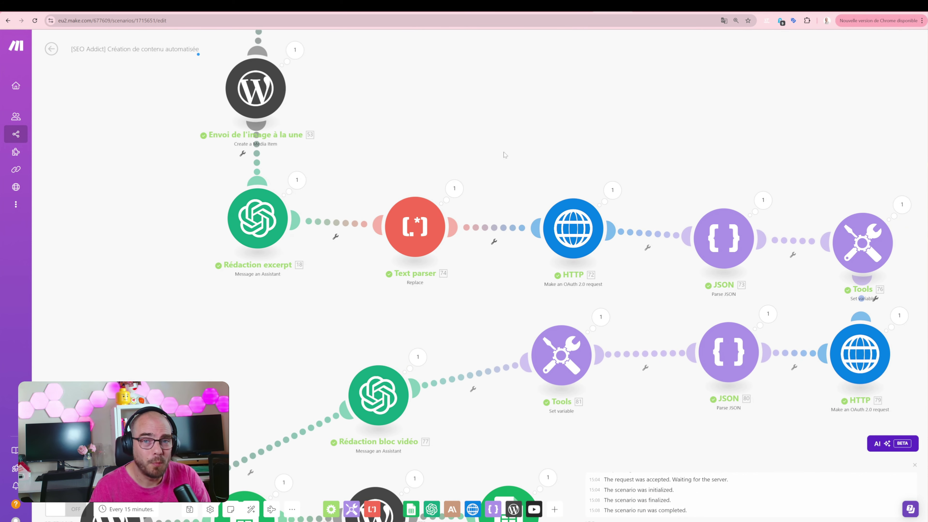
pyautogui.click(587, 229)
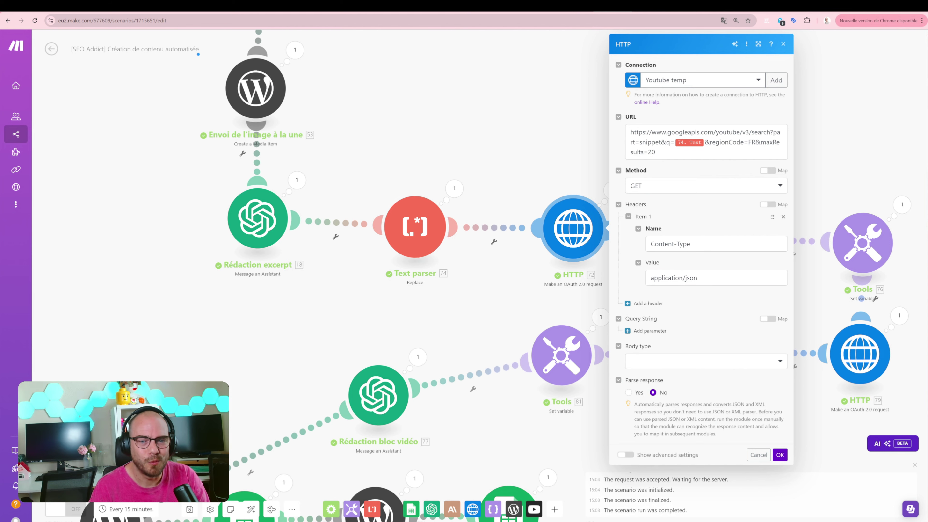
pyautogui.click(676, 142)
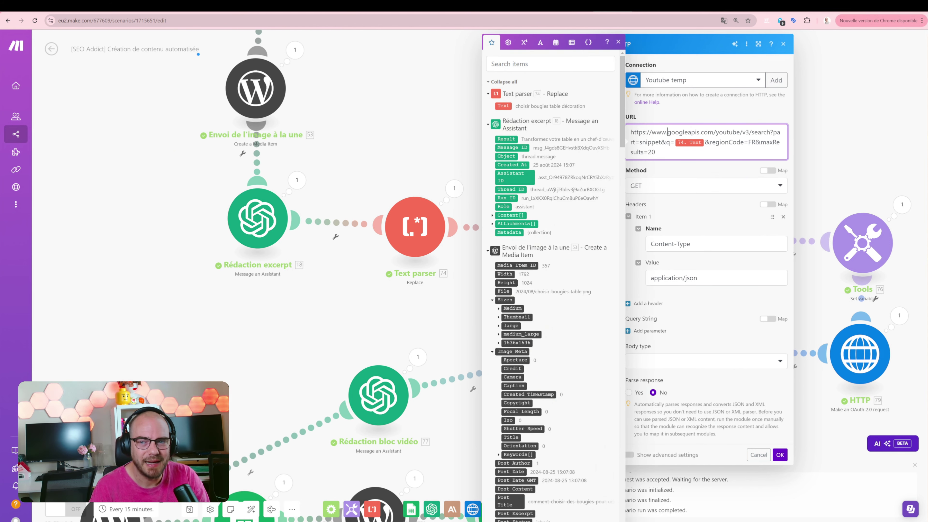
pyautogui.moveTo(705, 142); pyautogui.dragTo(748, 143)
pyautogui.click(640, 233)
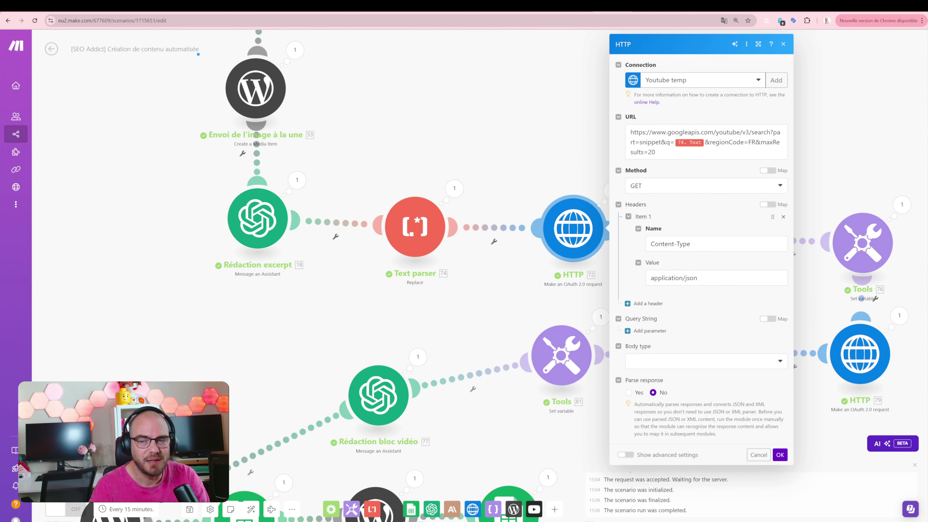
pyautogui.press('Escape')
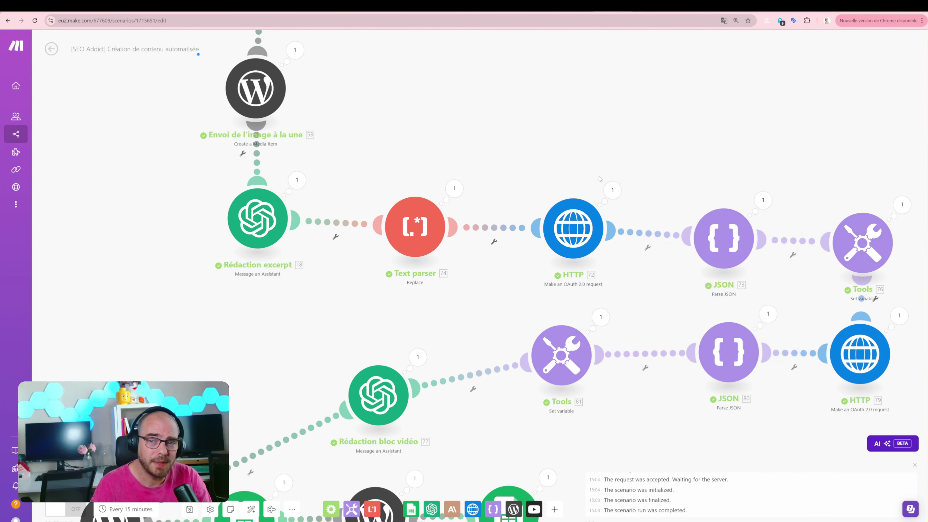
# Examine the expanded Data in the output of the first HTTP module's last run, and close the run details.
pyautogui.click(610, 191)
pyautogui.click(657, 303)
pyautogui.scroll(-5, 747, 316)
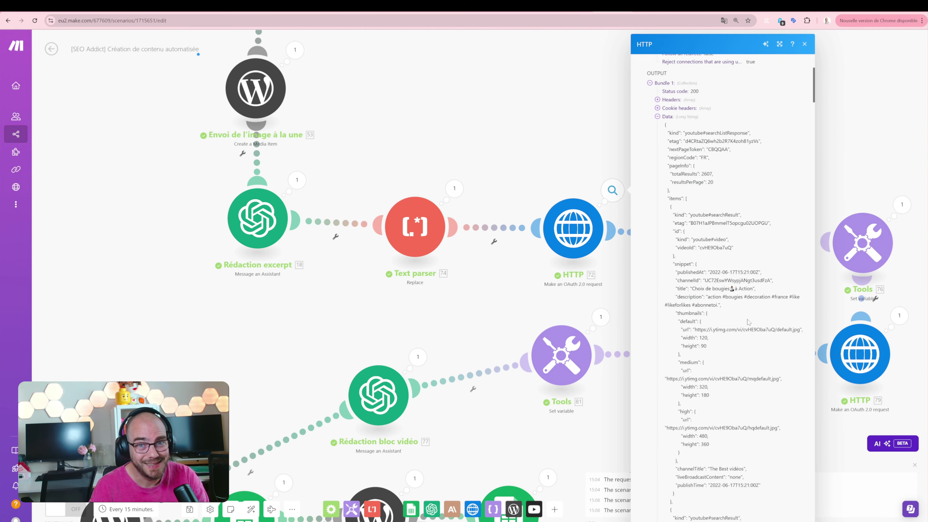
pyautogui.scroll(-3, 747, 319)
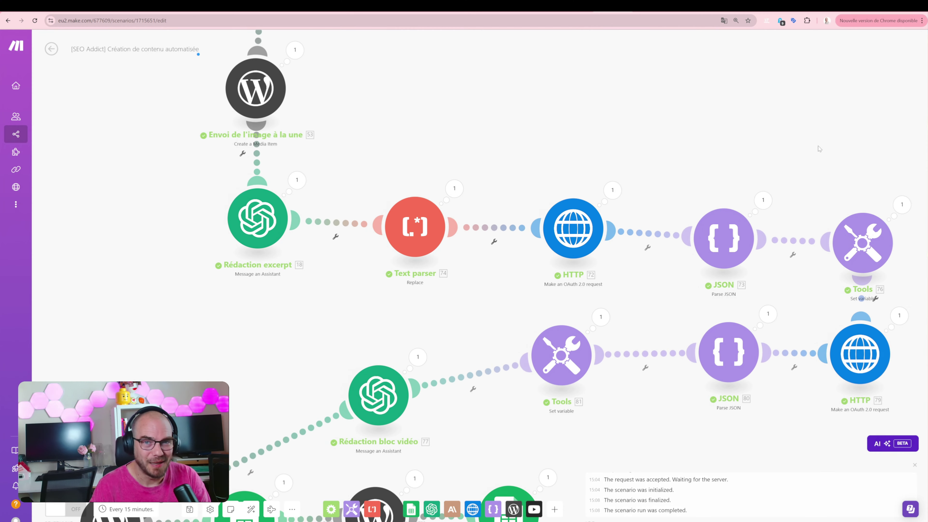
# Check the data structure and mapped JSON string of the JSON module after the first HTTP request, and close its settings.
pyautogui.moveTo(818, 146); pyautogui.dragTo(694, 125)
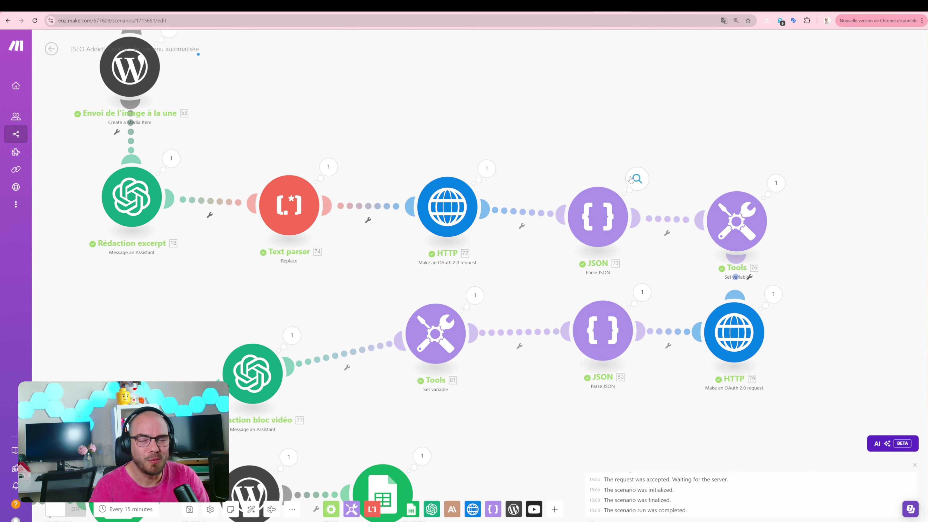
pyautogui.click(633, 179)
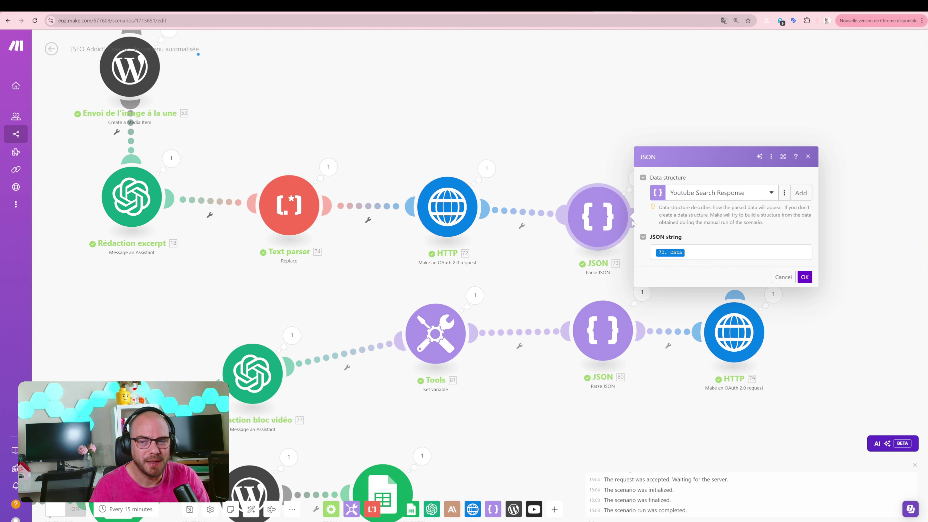
pyautogui.click(694, 252)
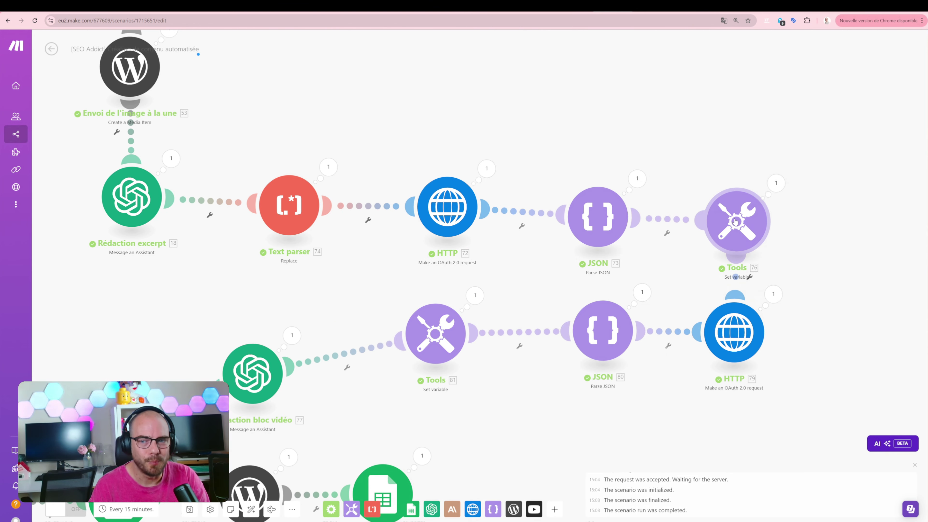
# Check the ID Video variable's name and mapped value in its Tools module, inspect its last run's output, and close the details.
pyautogui.click(735, 221)
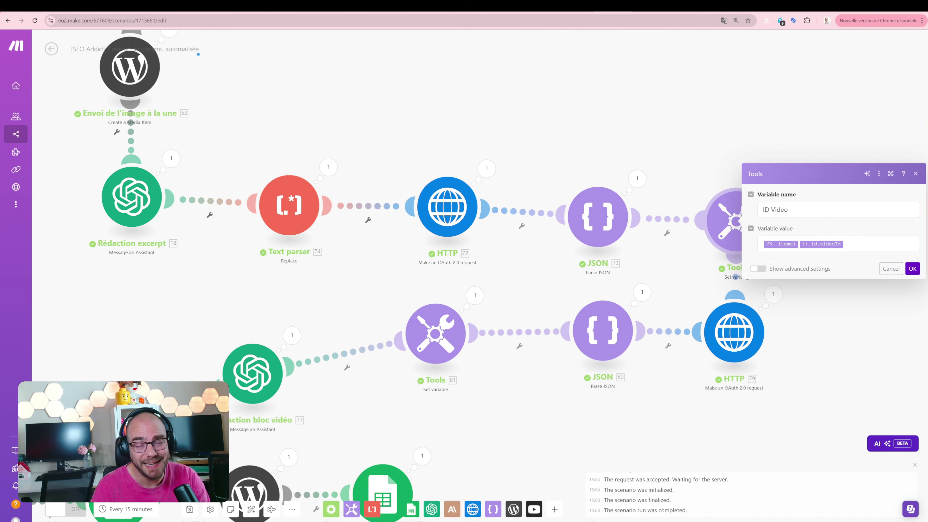
pyautogui.press('Escape')
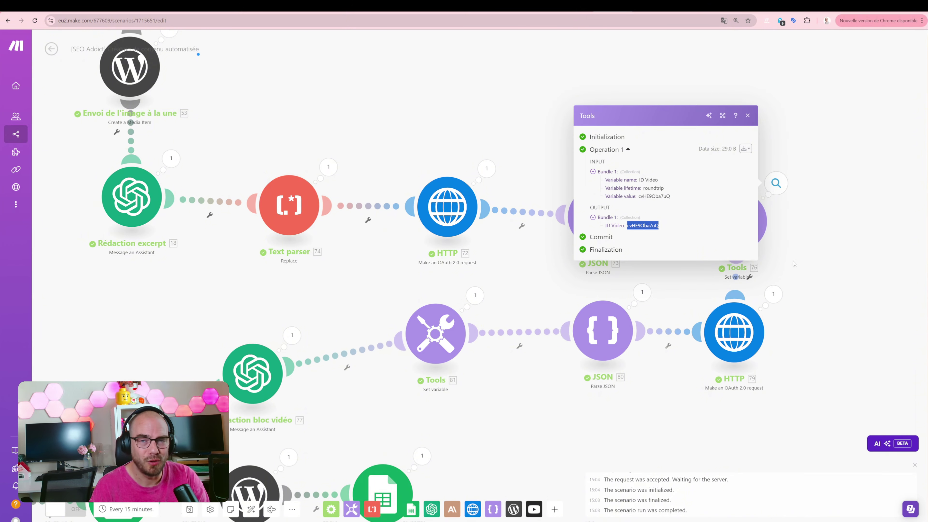
pyautogui.click(792, 267)
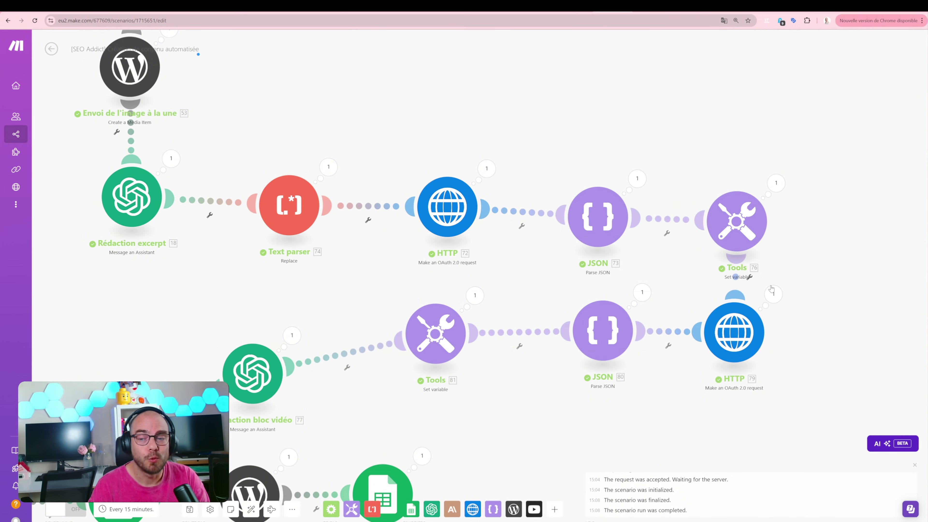
# Check the second HTTP module's YouTube videos URL with the mapped ID Video, and the data structure of the JSON module parsing its response.
pyautogui.click(751, 328)
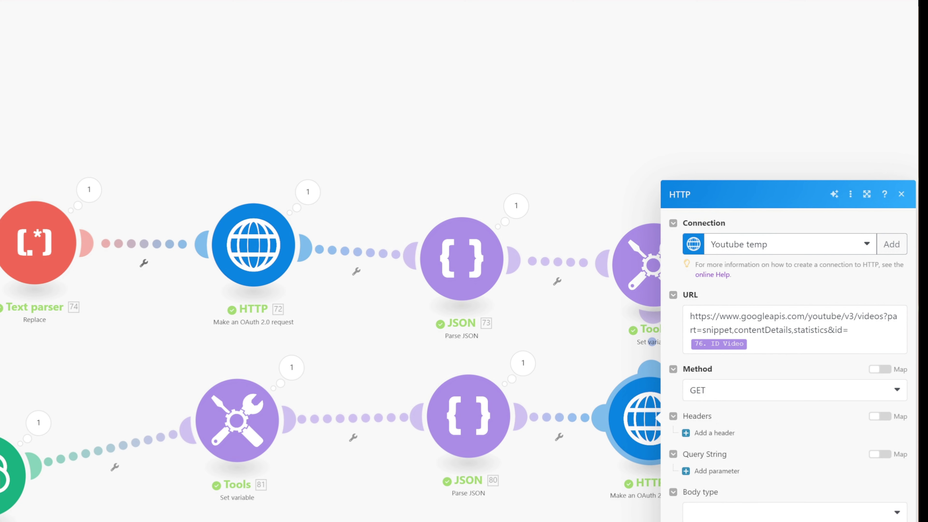
pyautogui.moveTo(848, 330); pyautogui.dragTo(690, 317)
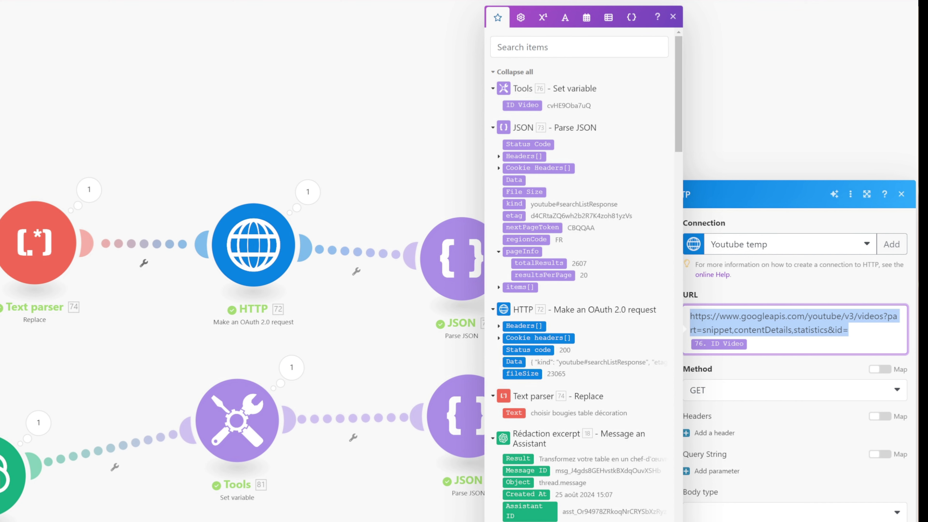
pyautogui.click(779, 343)
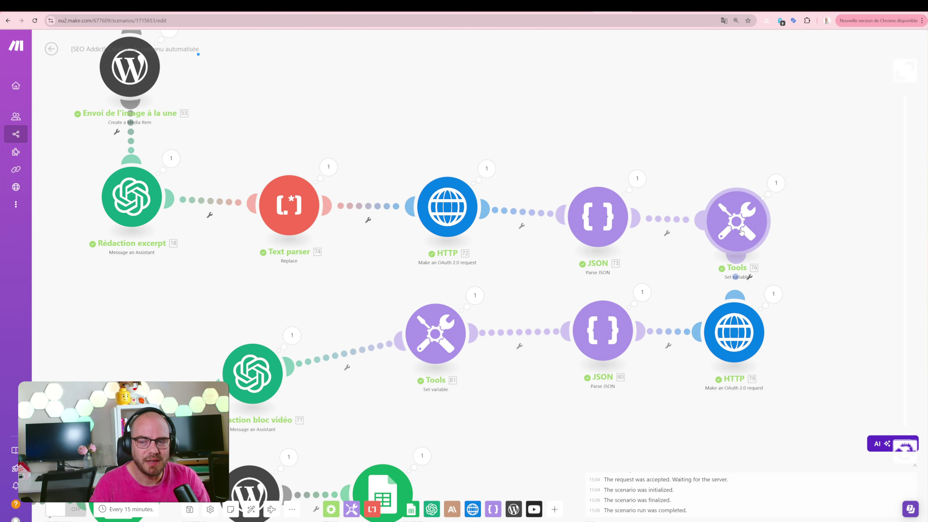
pyautogui.click(602, 331)
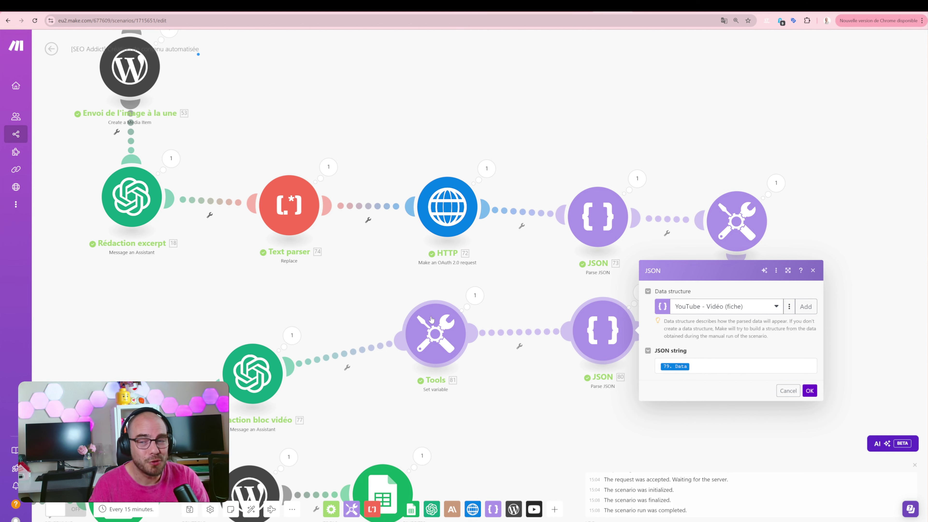
# Check the Video Description variable in its Tools module, locate the snippet data among the JSON module's Items, and close without saving.
pyautogui.click(431, 319)
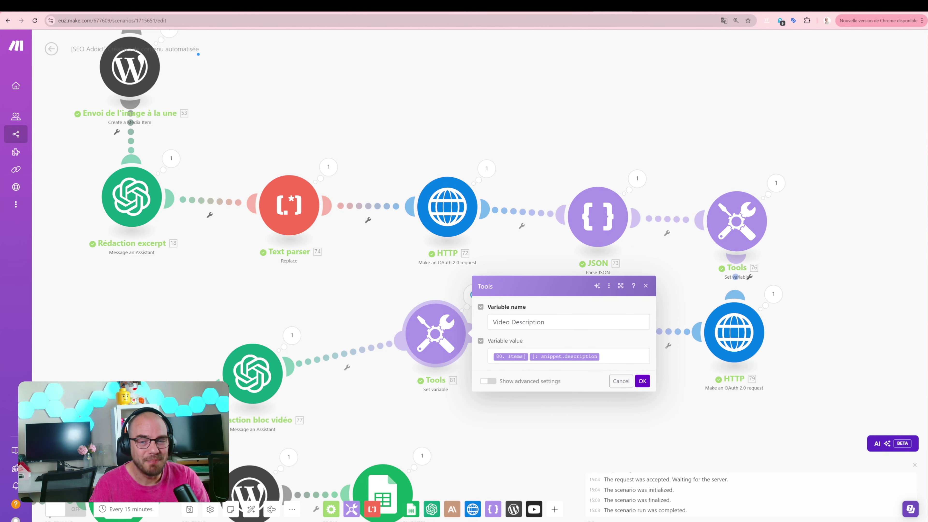
pyautogui.tripleClick(519, 323)
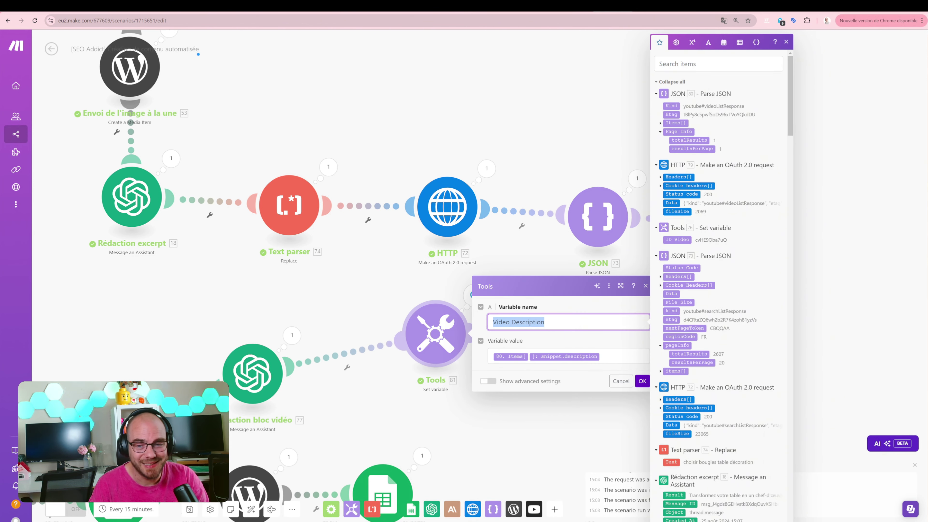
pyautogui.click(666, 123)
pyautogui.click(661, 123)
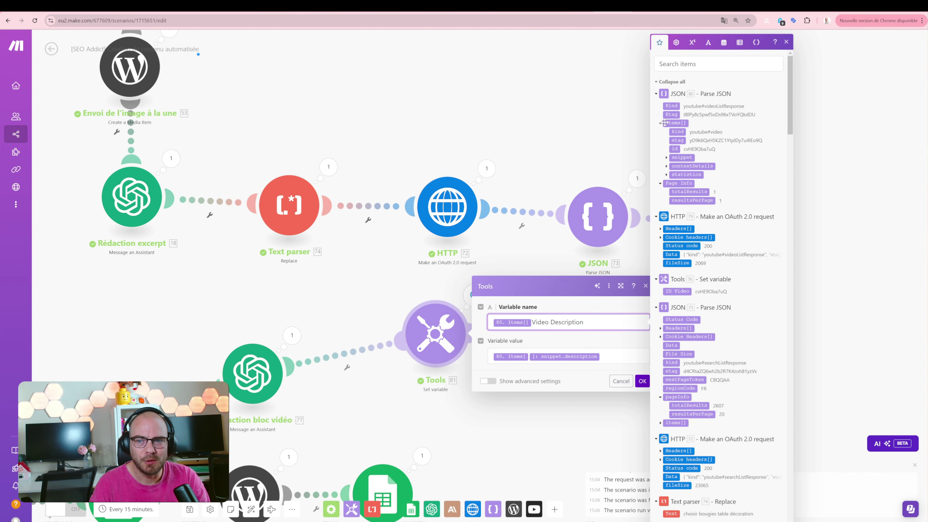
pyautogui.click(666, 158)
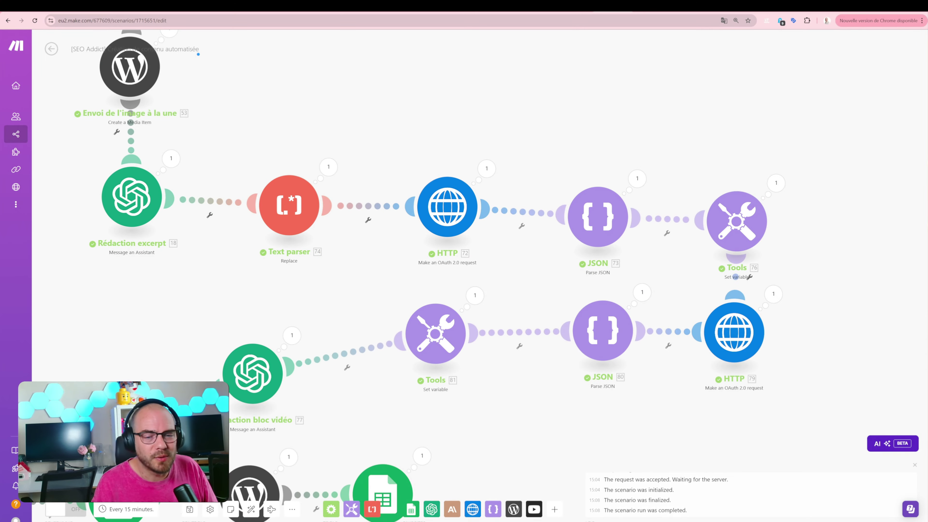
# Check the Rédaction bloc vidéo module's assistant and message, and switch to the YouTube Video Insertion assistant in the OpenAI Playground.
pyautogui.click(251, 392)
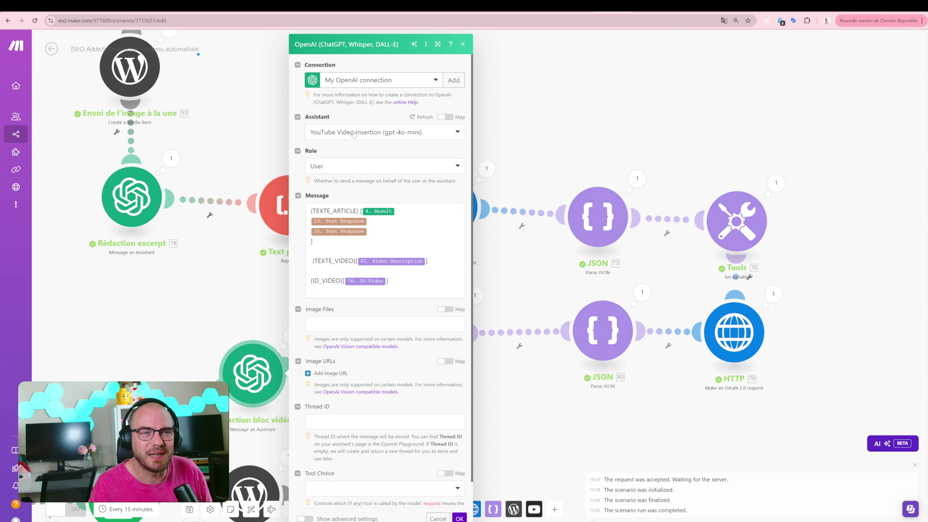
pyautogui.click(219, 6)
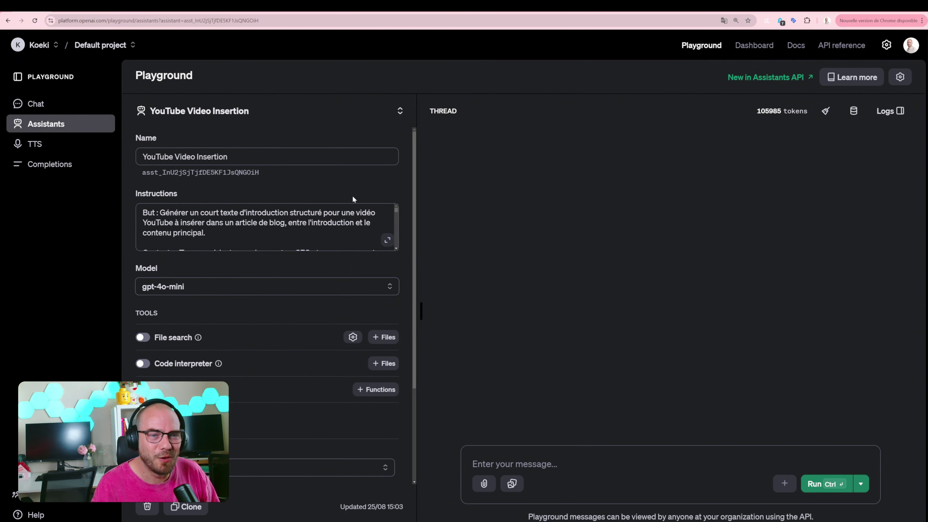
pyautogui.moveTo(235, 157); pyautogui.dragTo(147, 157)
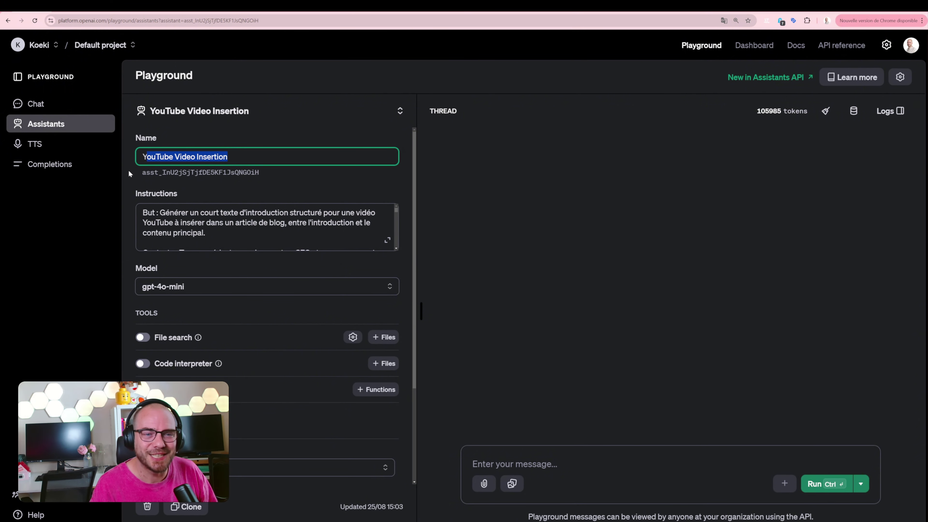
# Read the assistant's full instructions, compare their three entries with the Make module's mapped message, and close the module's settings.
pyautogui.click(387, 240)
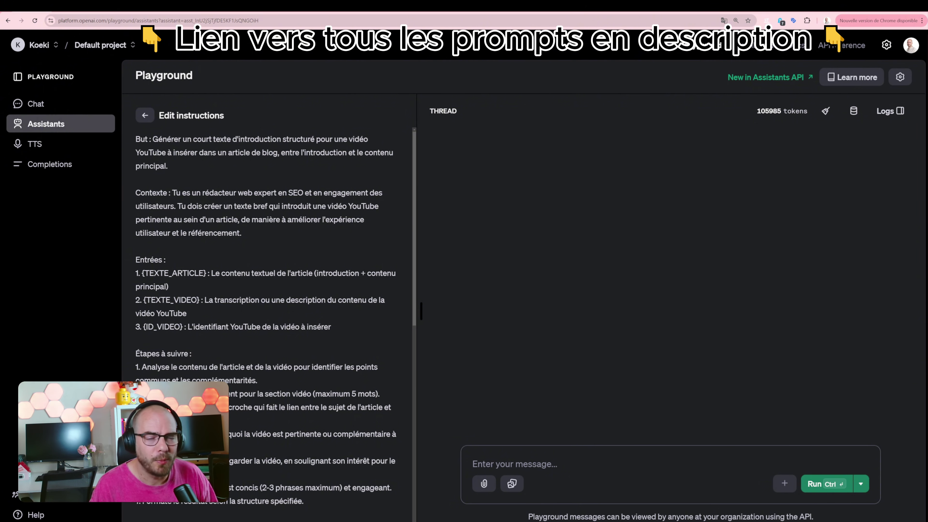
pyautogui.tripleClick(263, 280)
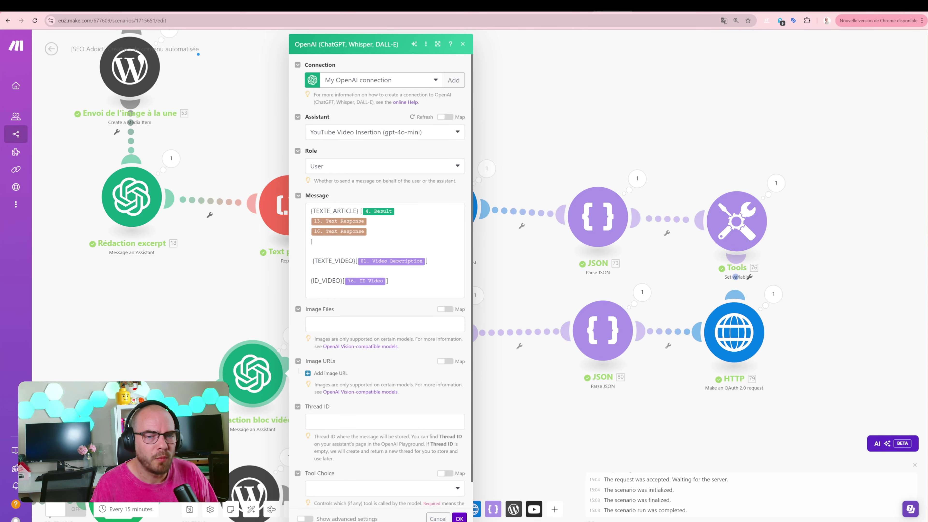
pyautogui.moveTo(310, 211); pyautogui.dragTo(344, 281)
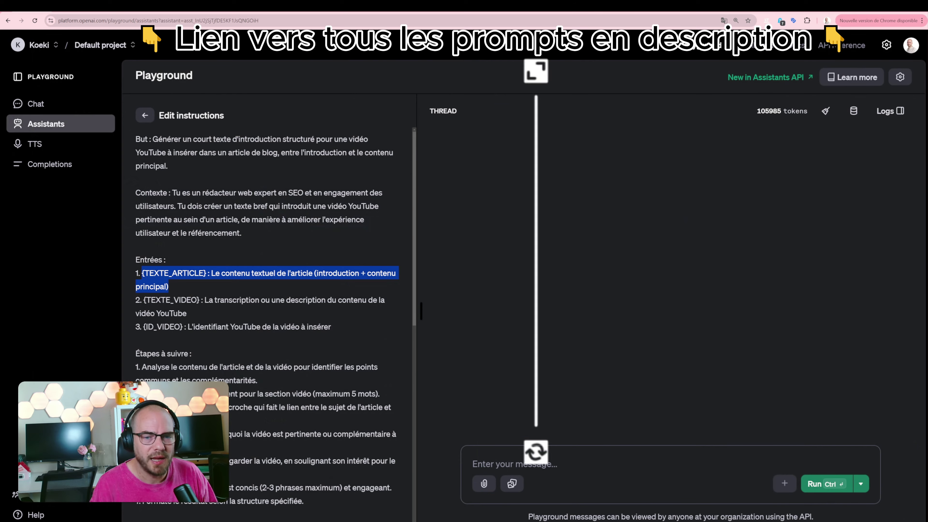
pyautogui.scroll(-3, 267, 274)
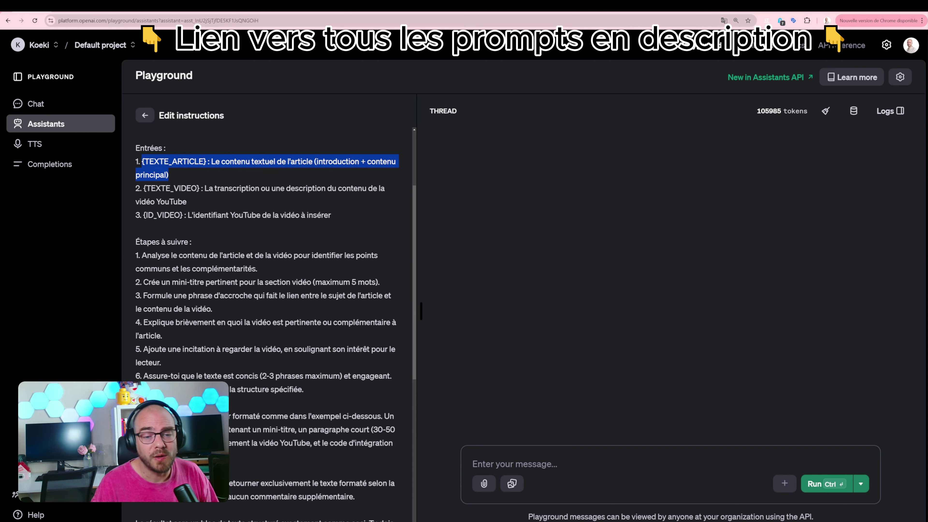
pyautogui.scroll(-3, 274, 322)
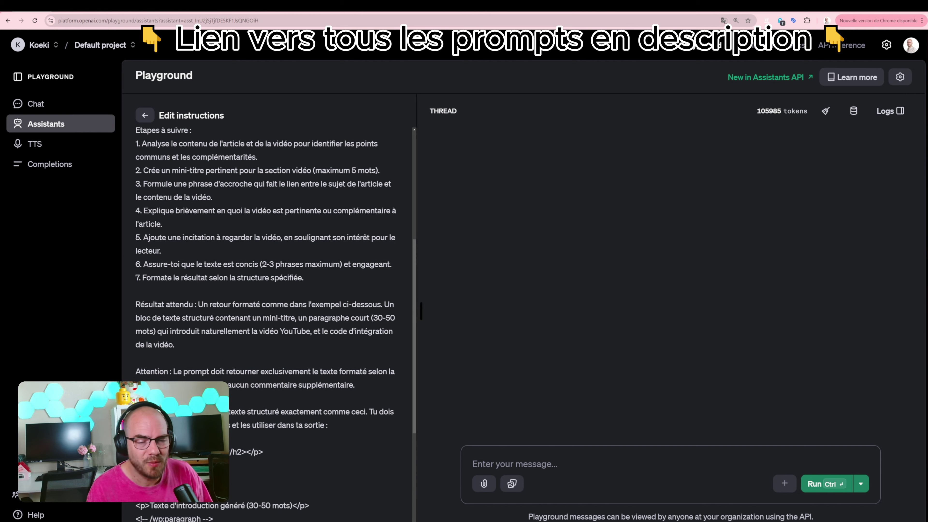
pyautogui.scroll(-3, 267, 322)
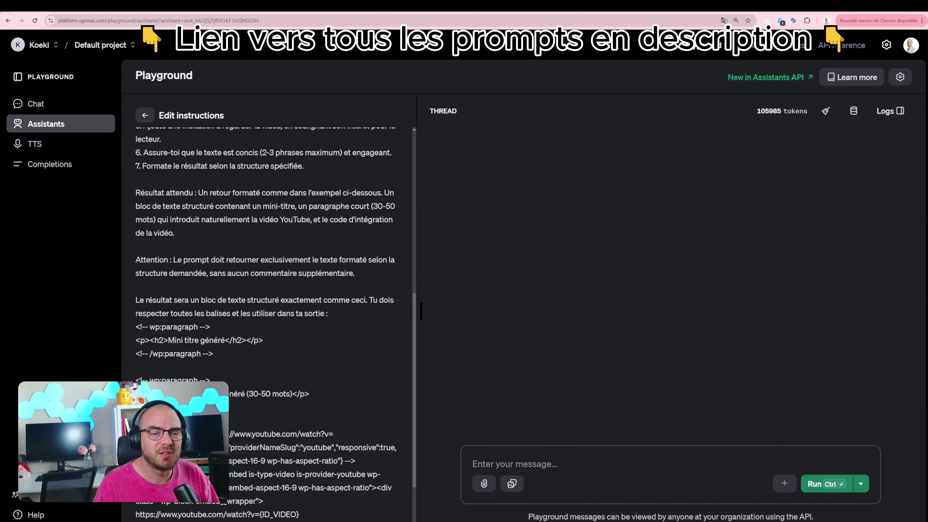
pyautogui.scroll(-2, 270, 322)
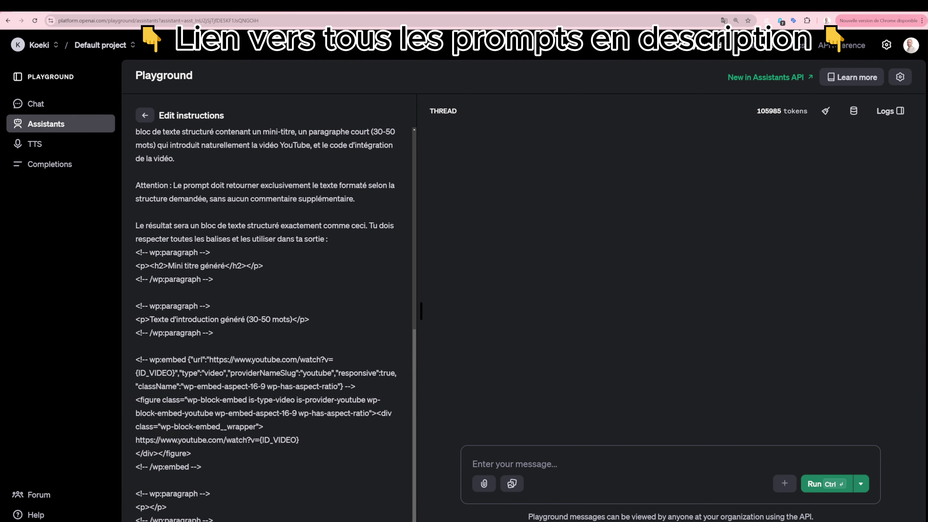
pyautogui.scroll(-1, 271, 322)
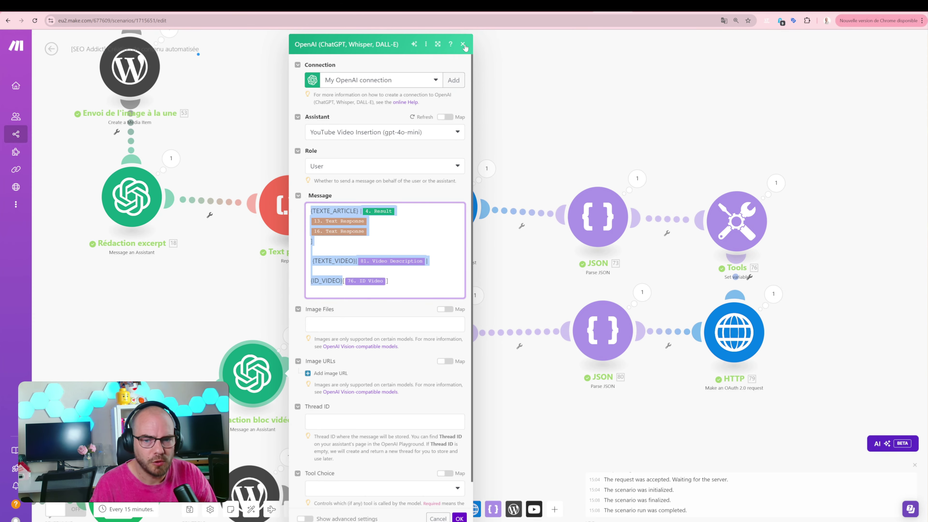
pyautogui.click(290, 318)
pyautogui.moveTo(291, 318); pyautogui.dragTo(375, 272)
pyautogui.hscroll(5, 375, 238)
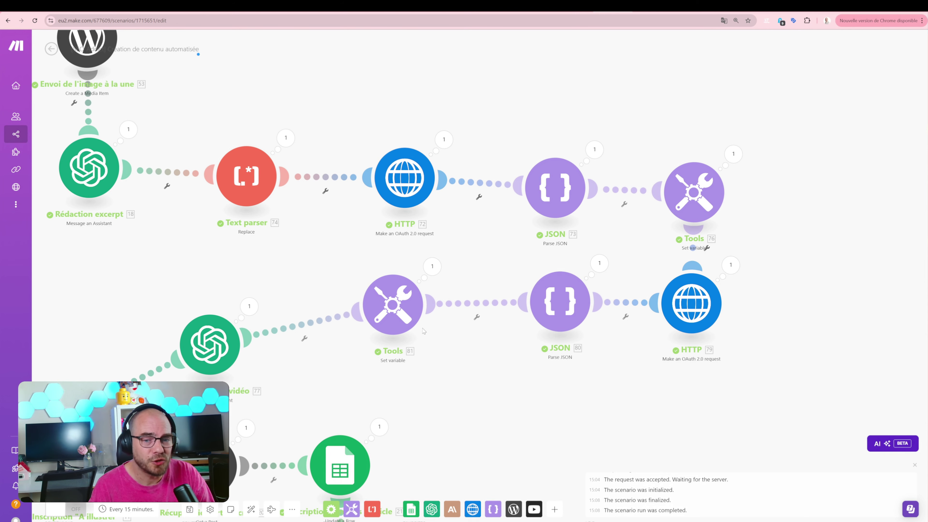
pyautogui.moveTo(272, 297); pyautogui.dragTo(368, 234)
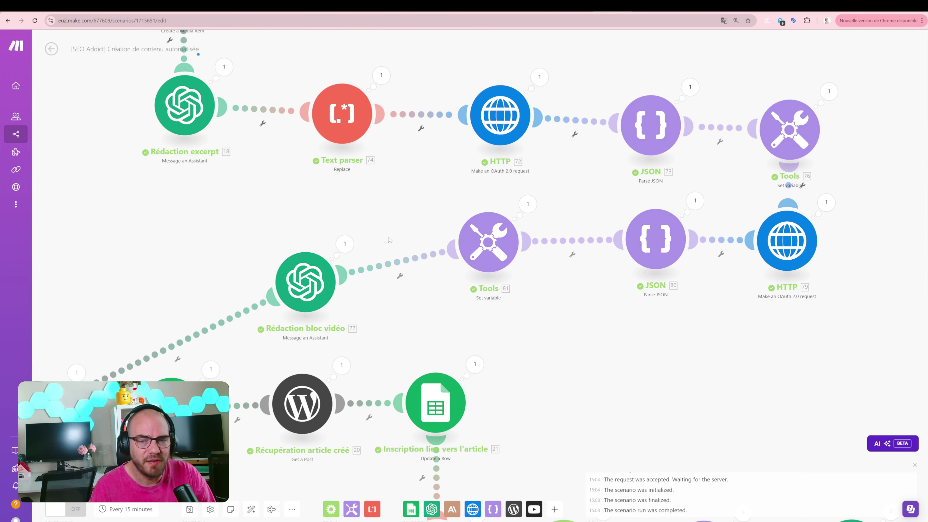
# Check the Video Description output of the Tools module before Rédaction bloc vidéo, and review that assistant module's mapped message.
pyautogui.click(529, 211)
pyautogui.moveTo(620, 246); pyautogui.dragTo(659, 255)
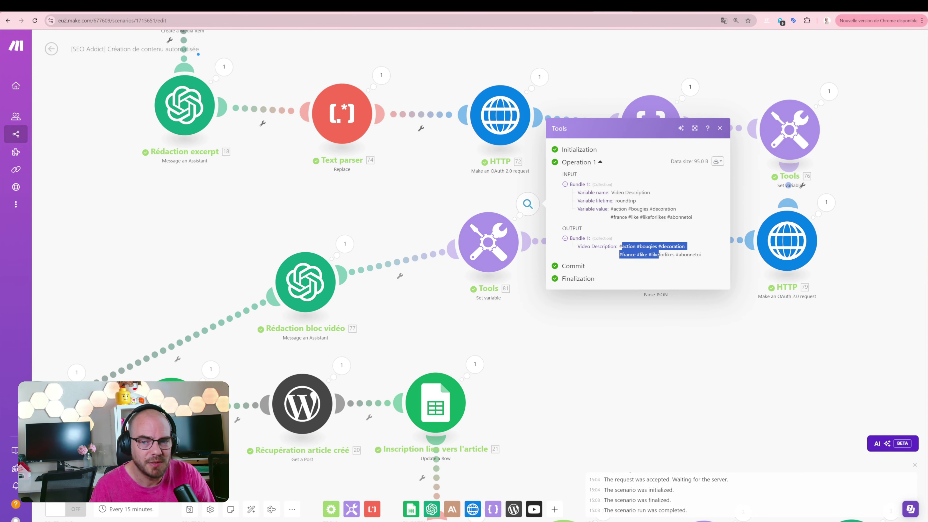
pyautogui.click(533, 255)
pyautogui.click(338, 244)
pyautogui.click(306, 280)
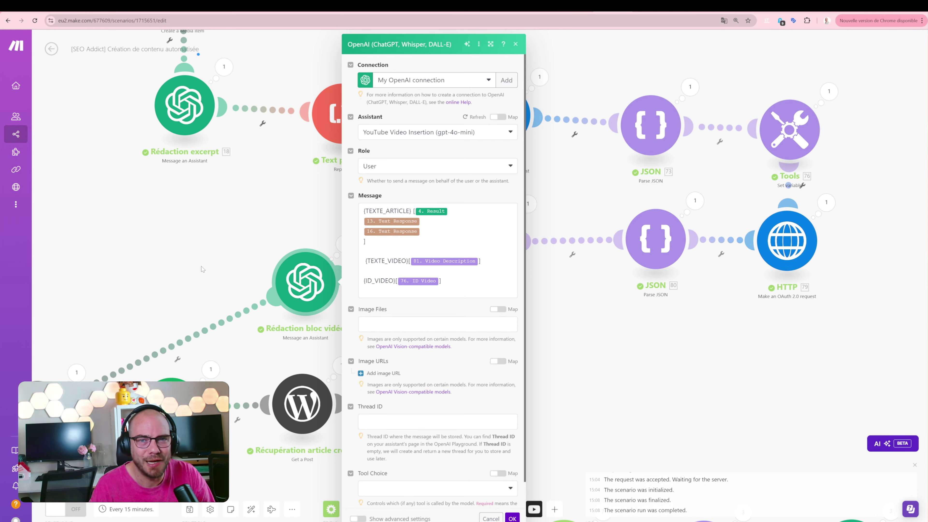
# Review the title and content mapping of the Création et publication de l'article module, matching the content entries to their source modules.
pyautogui.moveTo(203, 269); pyautogui.dragTo(433, 167)
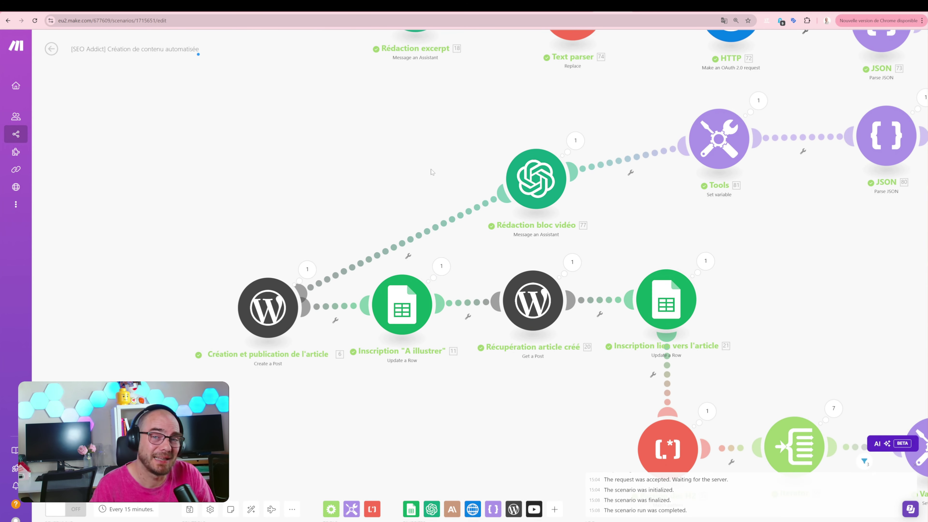
pyautogui.click(274, 300)
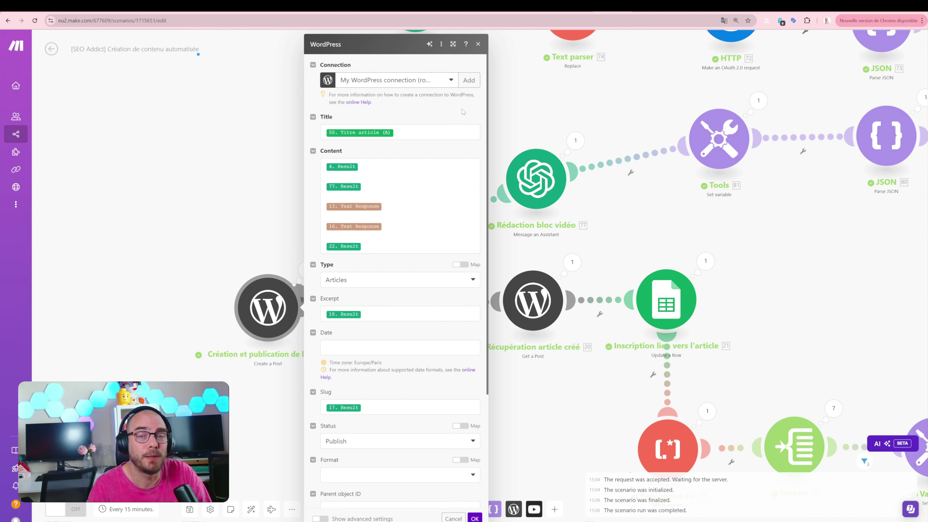
pyautogui.click(395, 132)
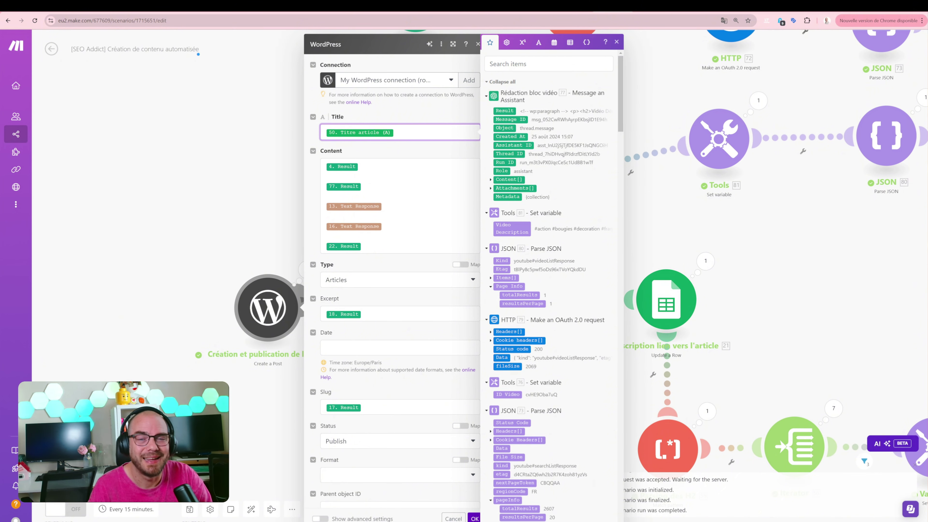
pyautogui.click(360, 167)
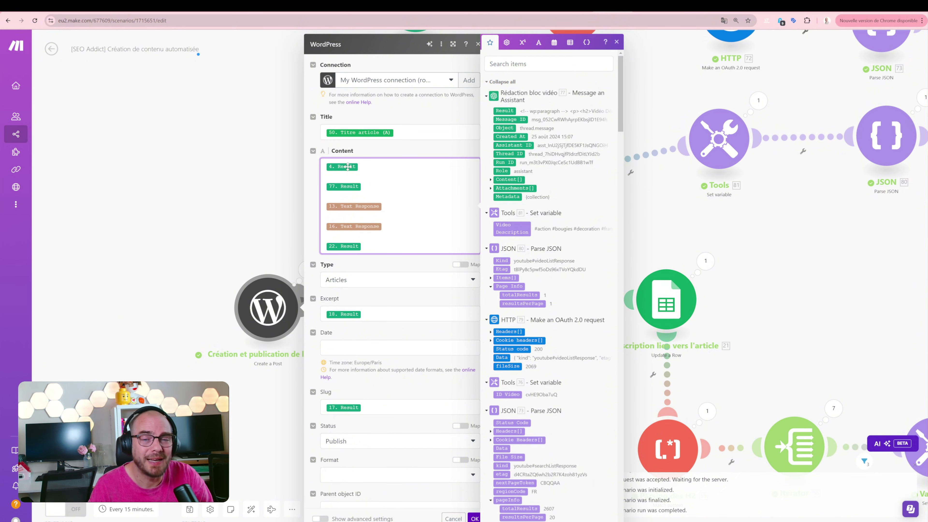
pyautogui.scroll(-20, 594, 200)
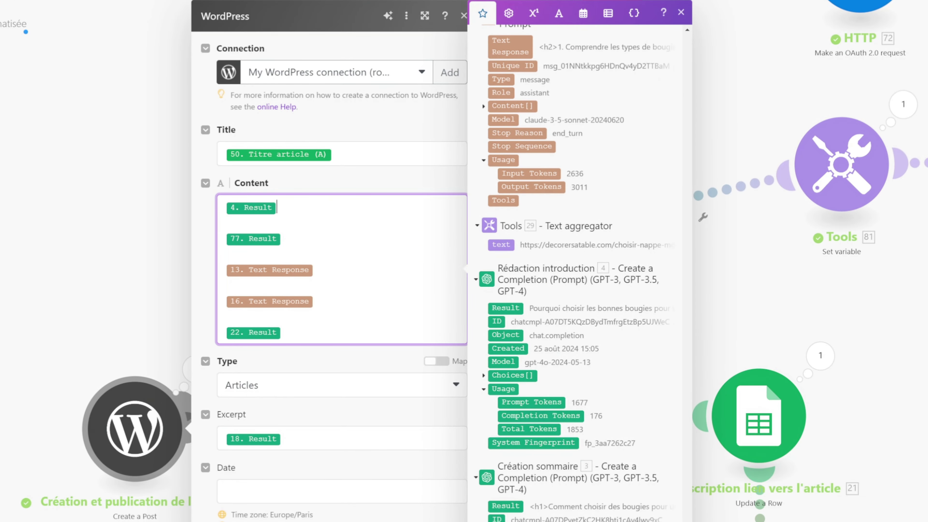
pyautogui.scroll(20, 626, 300)
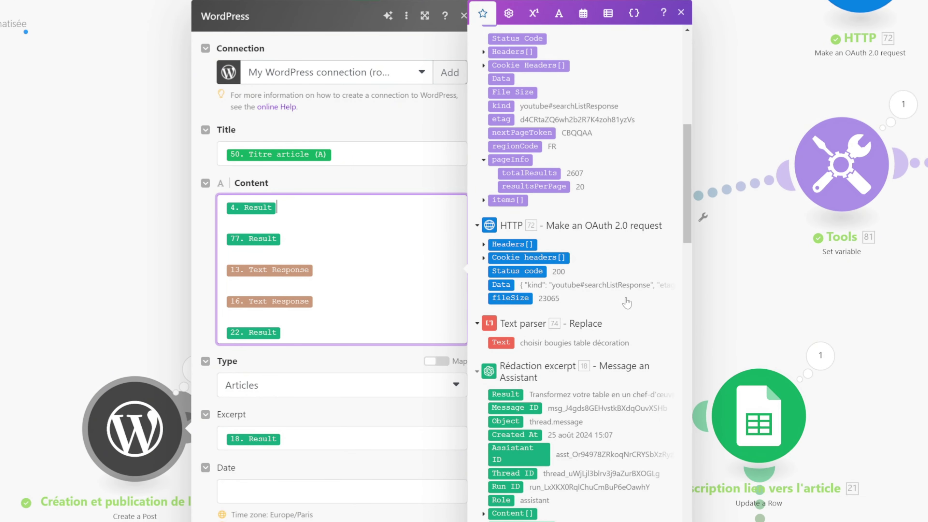
pyautogui.scroll(10, 626, 298)
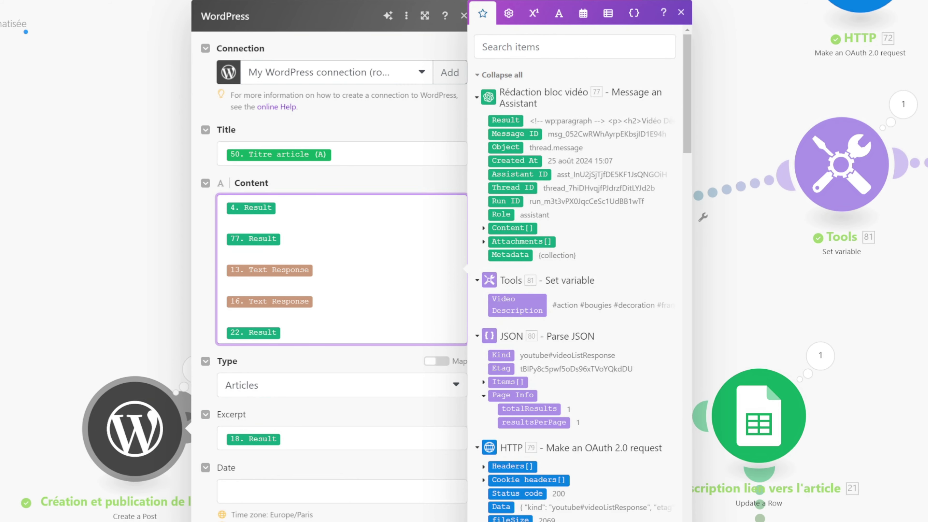
pyautogui.scroll(-20, 587, 283)
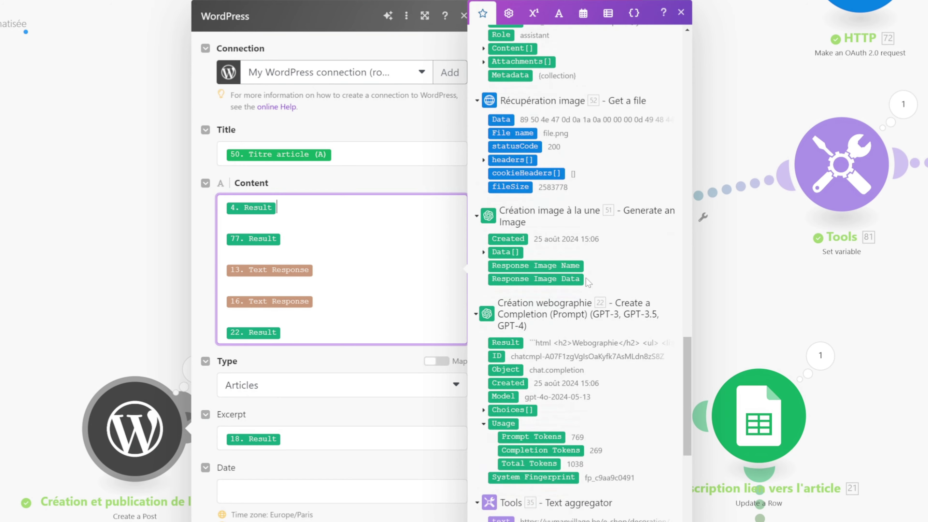
pyautogui.scroll(-20, 587, 282)
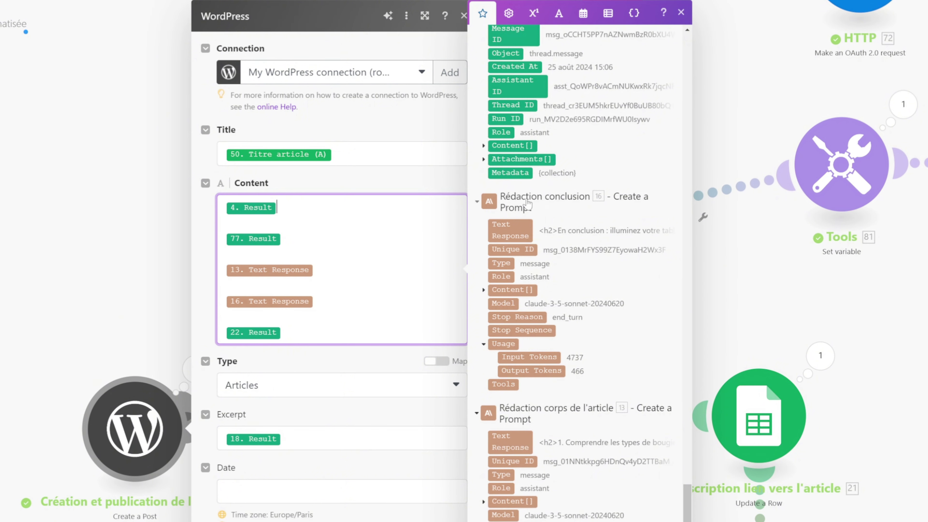
pyautogui.scroll(5, 480, 255)
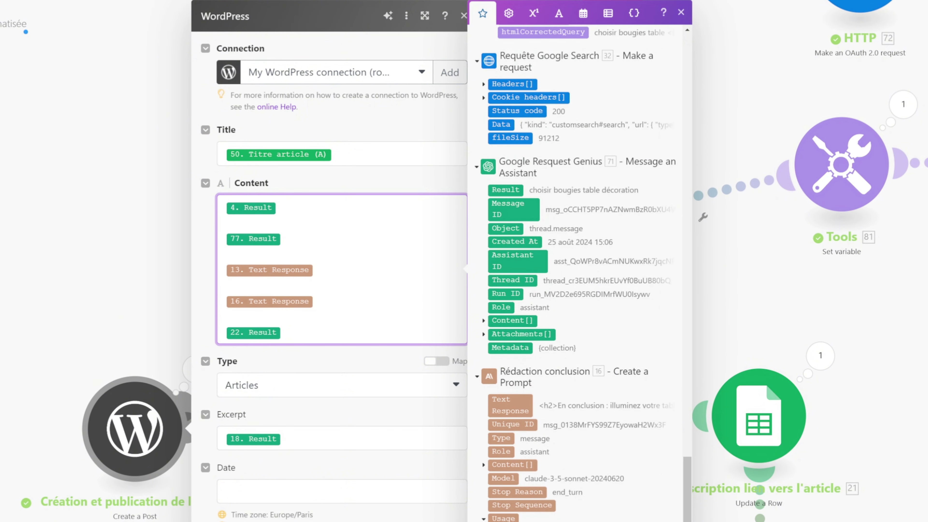
pyautogui.scroll(20, 538, 261)
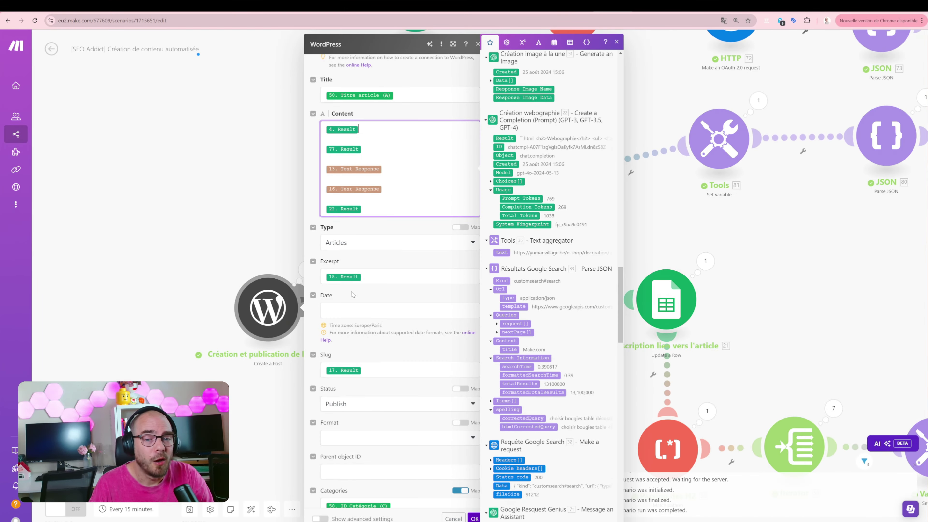
# Check the post's excerpt, slug, category and featured media mappings, locate the Media Item ID's source module, and close the settings.
pyautogui.click(366, 276)
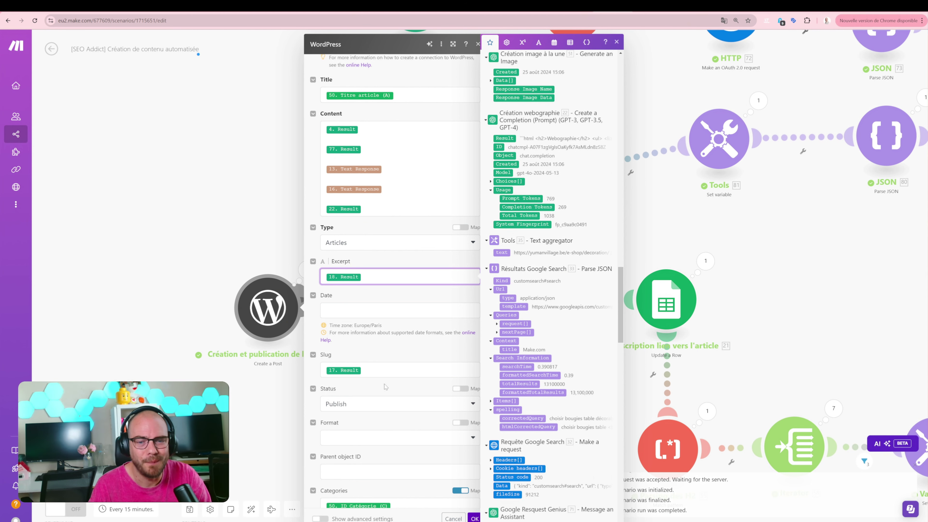
pyautogui.click(420, 369)
pyautogui.scroll(-3, 420, 357)
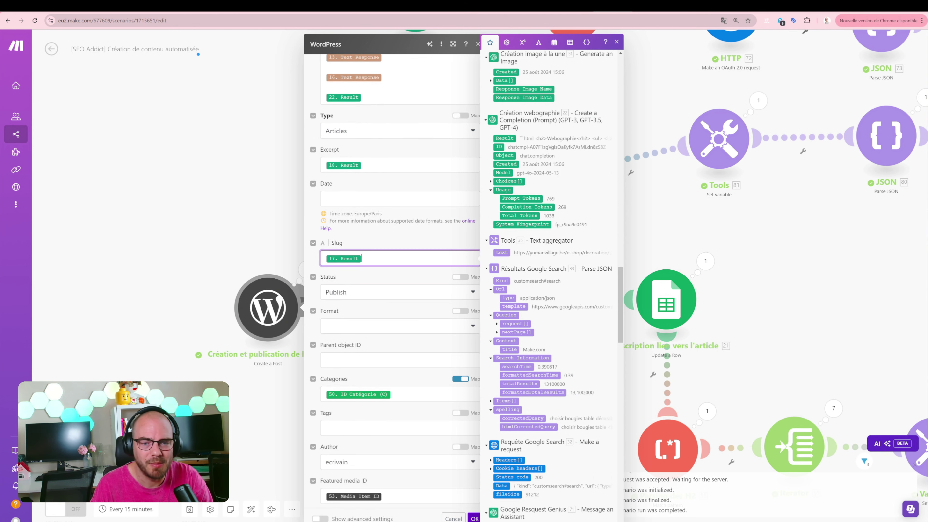
pyautogui.click(334, 393)
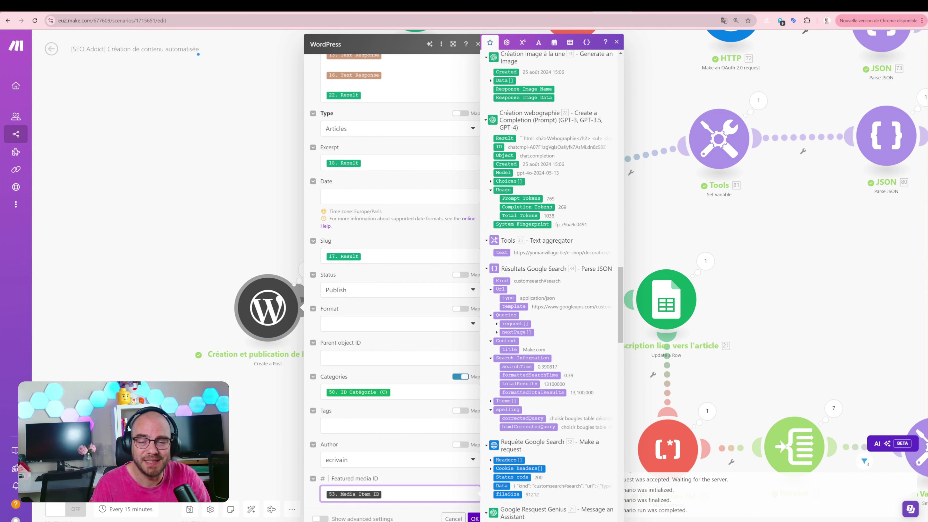
pyautogui.scroll(-15, 573, 341)
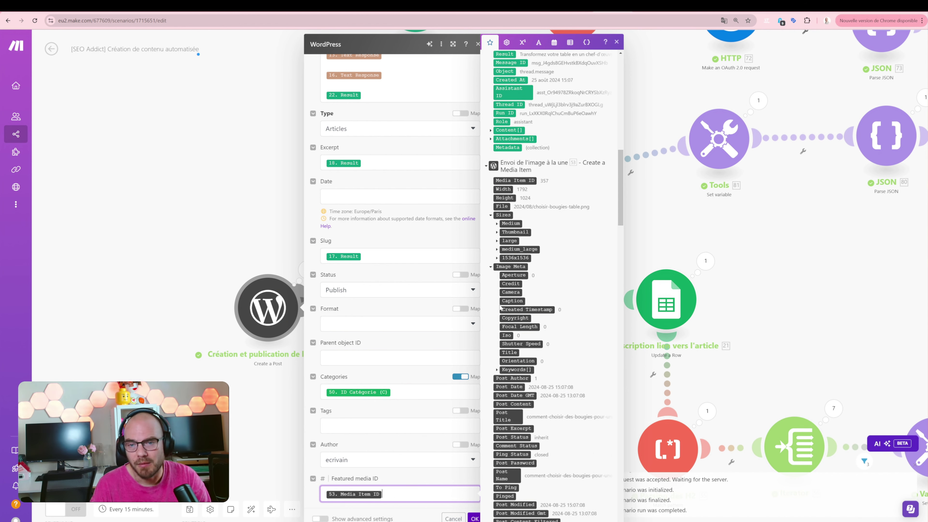
pyautogui.click(281, 412)
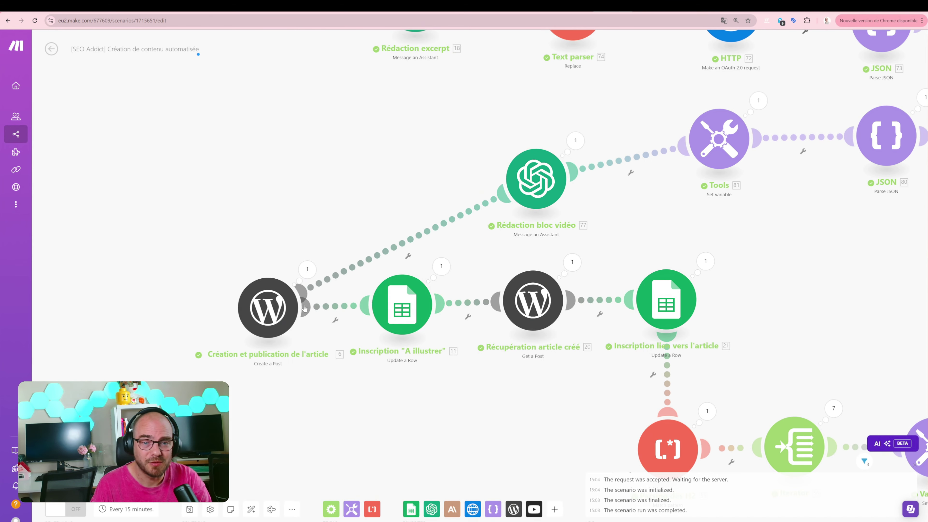
# Check the Post ID output by the article creation module and the Status value set in the Inscription "A illustrer" module.
pyautogui.click(307, 270)
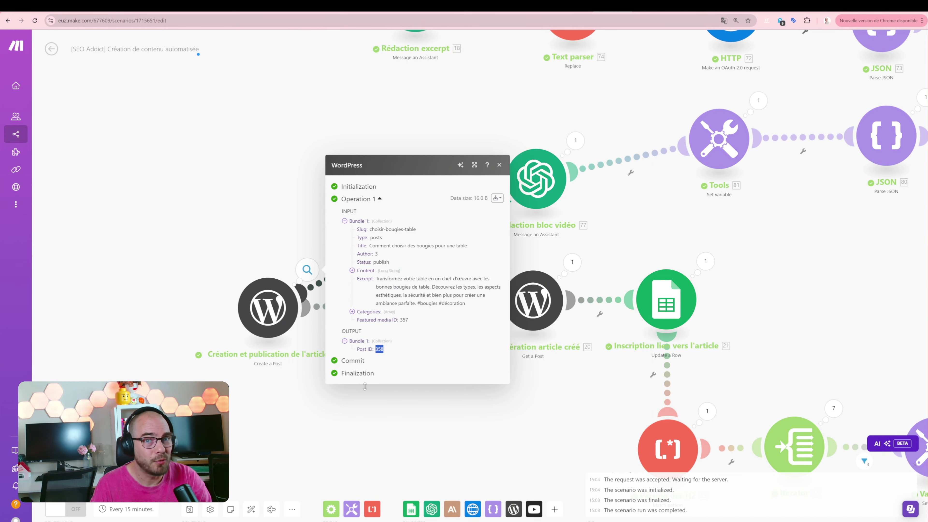
pyautogui.click(353, 420)
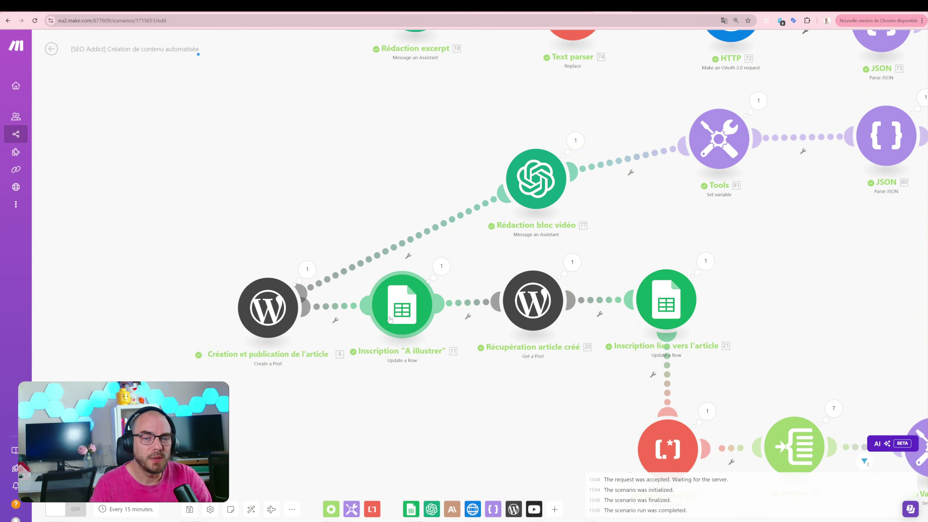
pyautogui.click(392, 303)
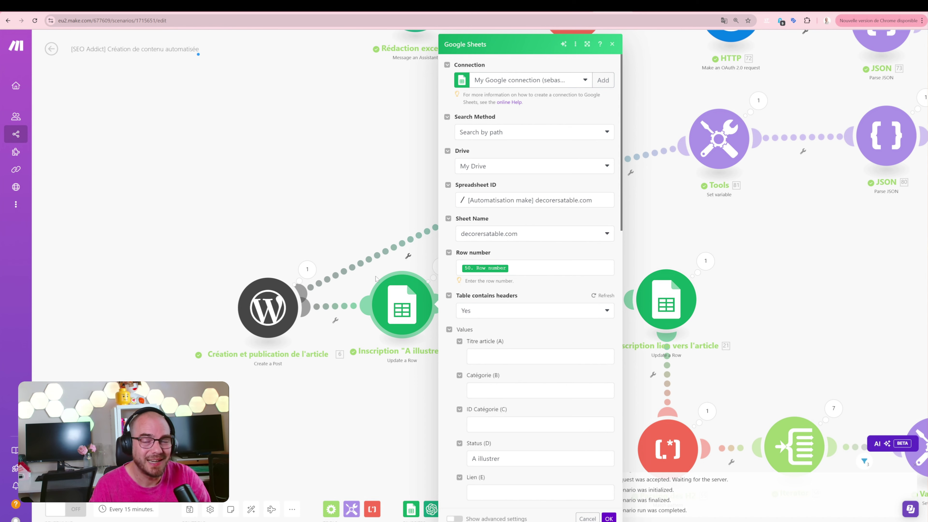
pyautogui.click(673, 227)
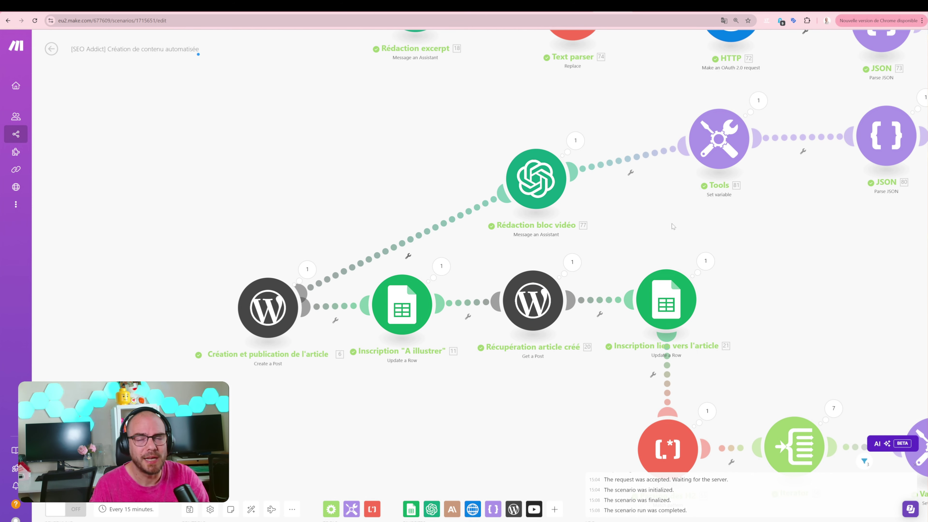
# Check the content type and mapped Post ID in the Récupération article créé module, and close its settings.
pyautogui.moveTo(674, 227); pyautogui.dragTo(446, 182)
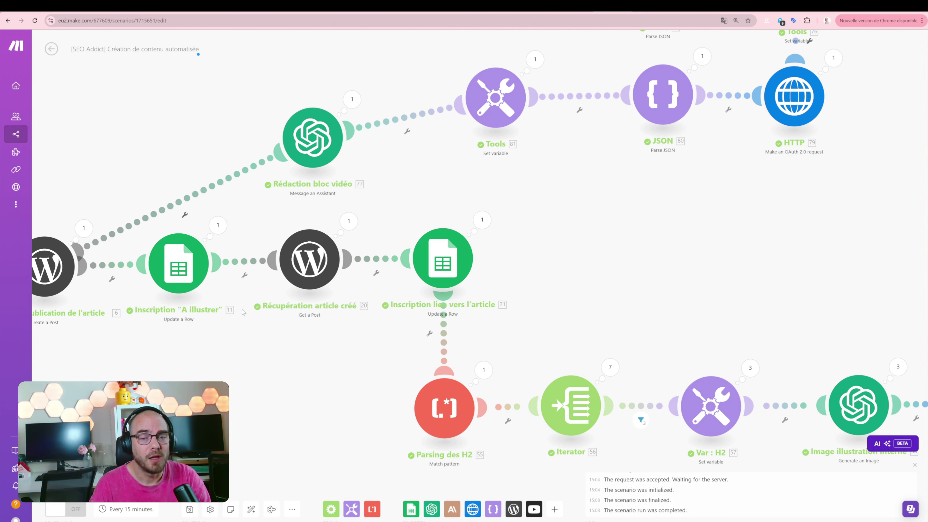
pyautogui.click(305, 264)
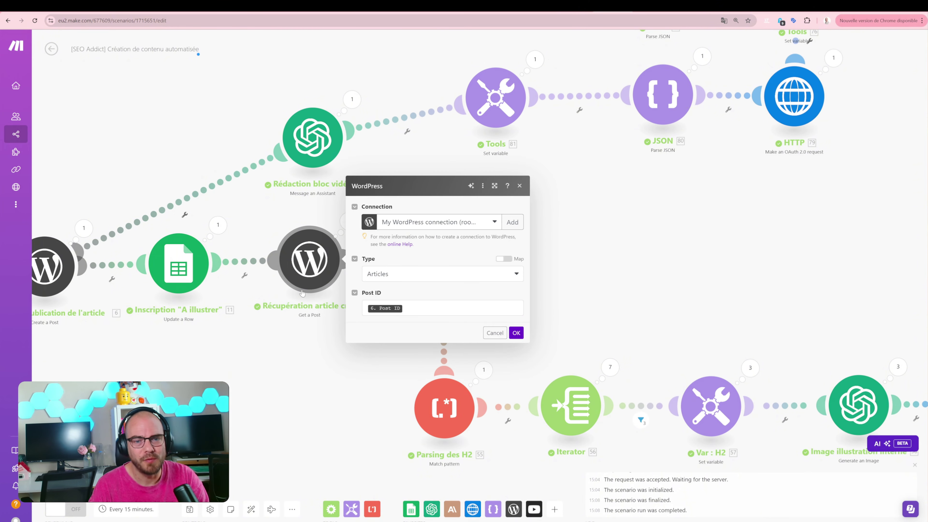
pyautogui.click(298, 345)
# Check the Lien and Id post mappings in the Inscription lien vers l'article module, comparing them with the decorersatable.com spreadsheet's link column.
pyautogui.click(456, 281)
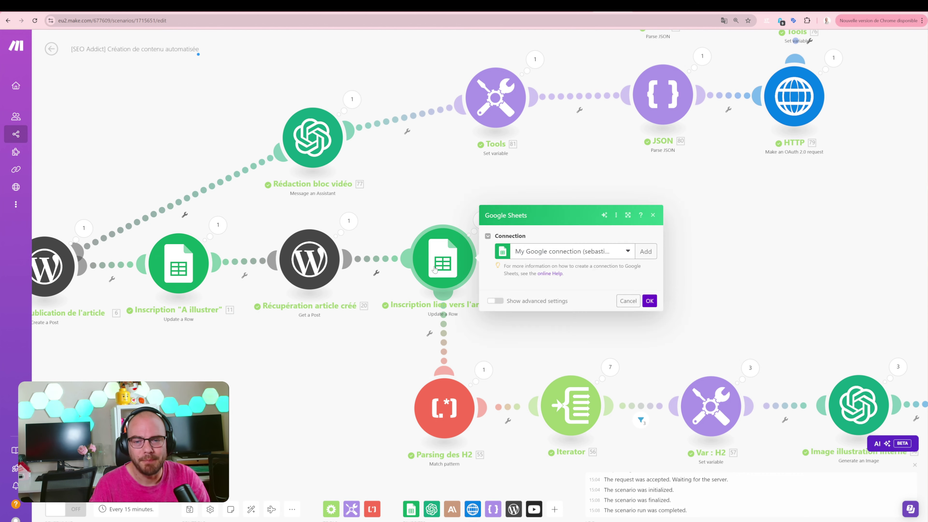
pyautogui.click(584, 493)
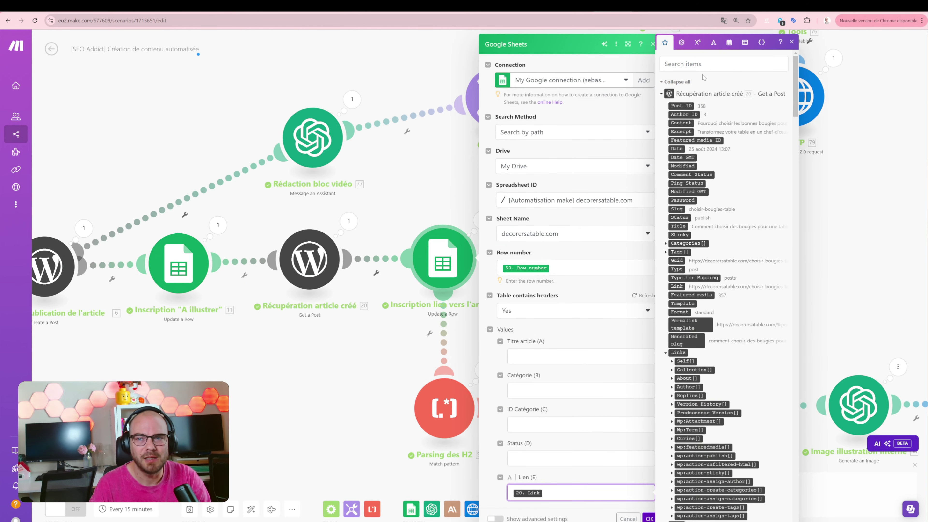
pyautogui.click(581, 13)
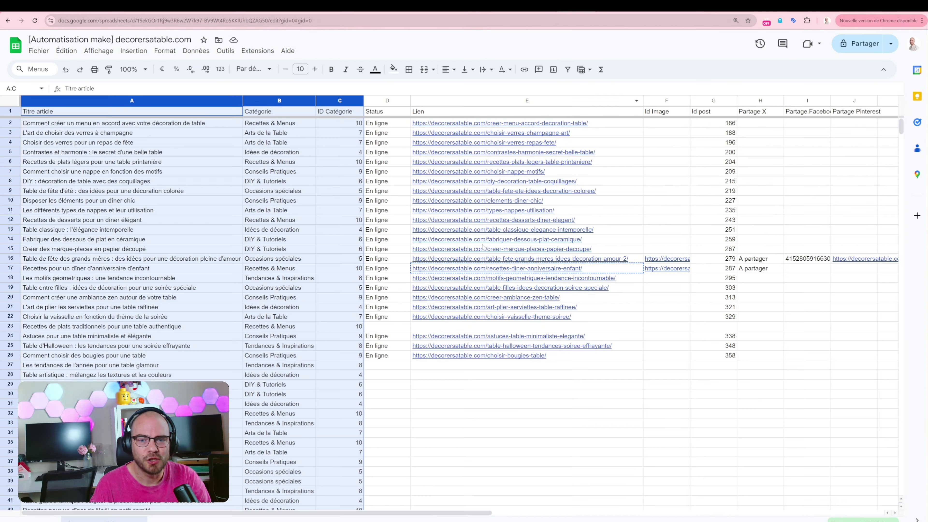
pyautogui.moveTo(476, 357)
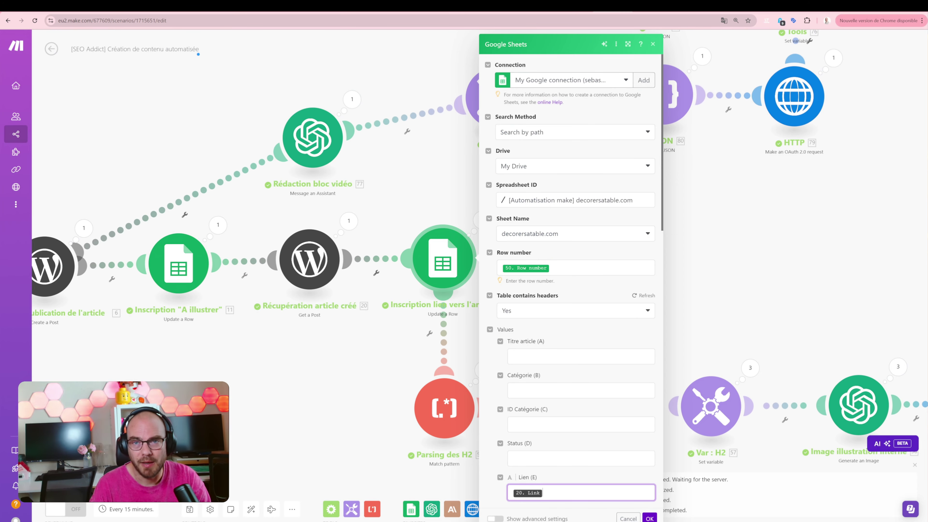
pyautogui.click(323, 277)
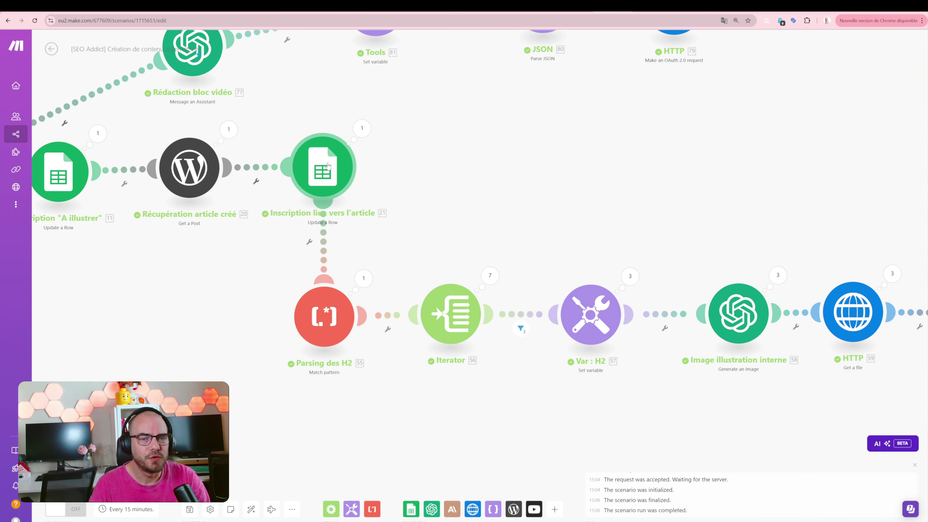
pyautogui.click(328, 166)
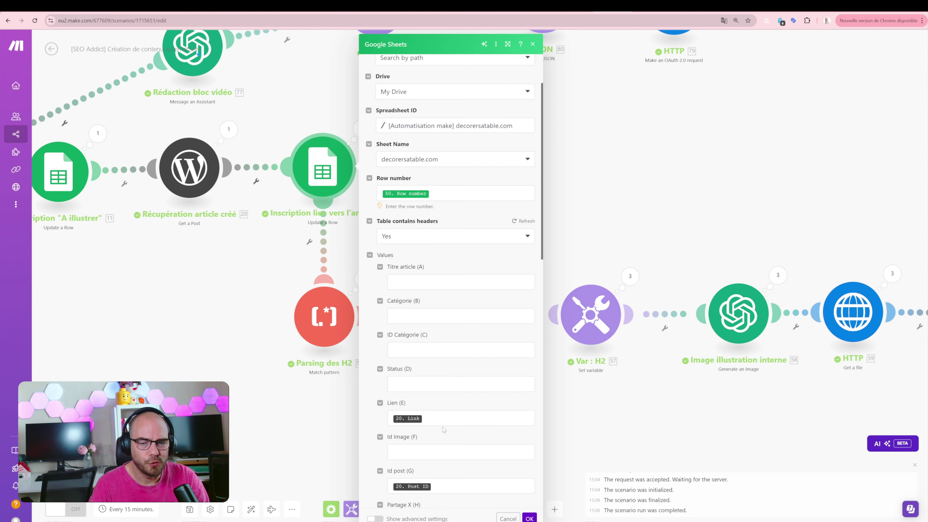
pyautogui.scroll(-3, 425, 415)
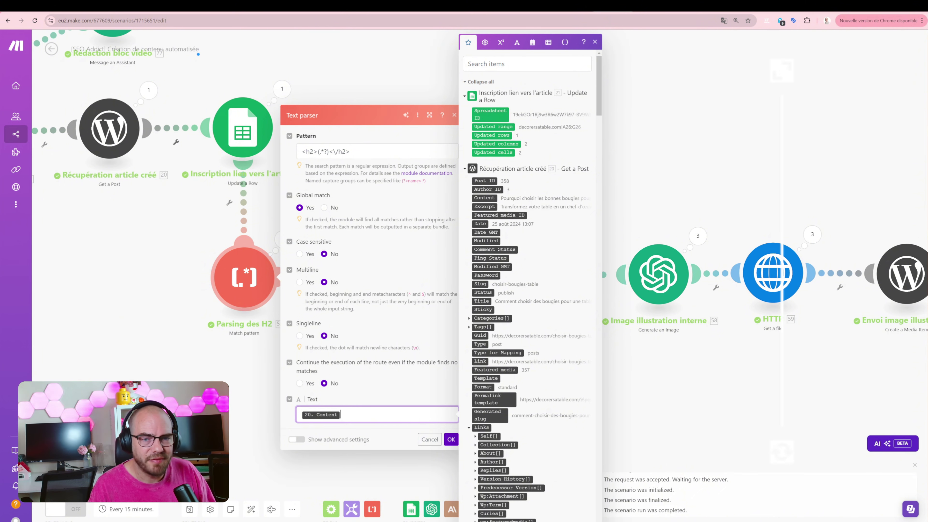
# Close the Parsing des H2 module's settings and examine the headings in its output bundles.
pyautogui.click(290, 288)
pyautogui.click(284, 239)
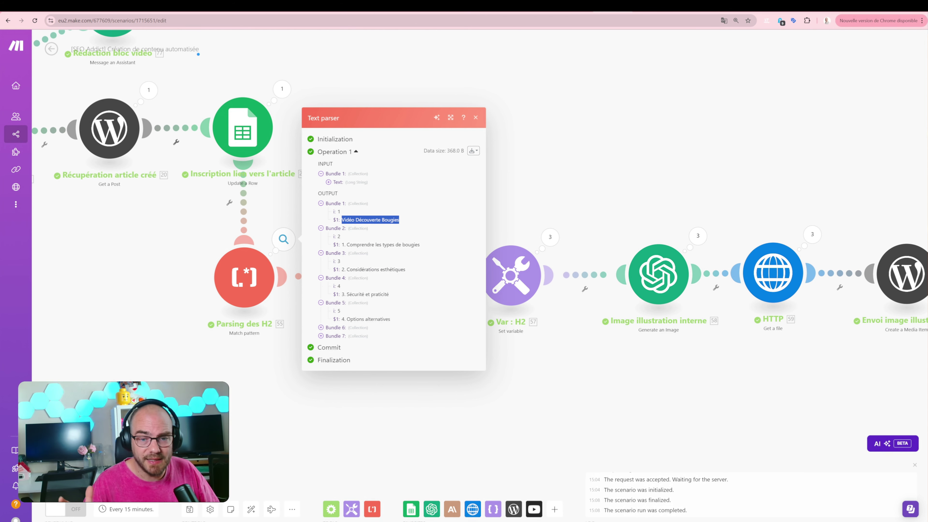
pyautogui.click(384, 408)
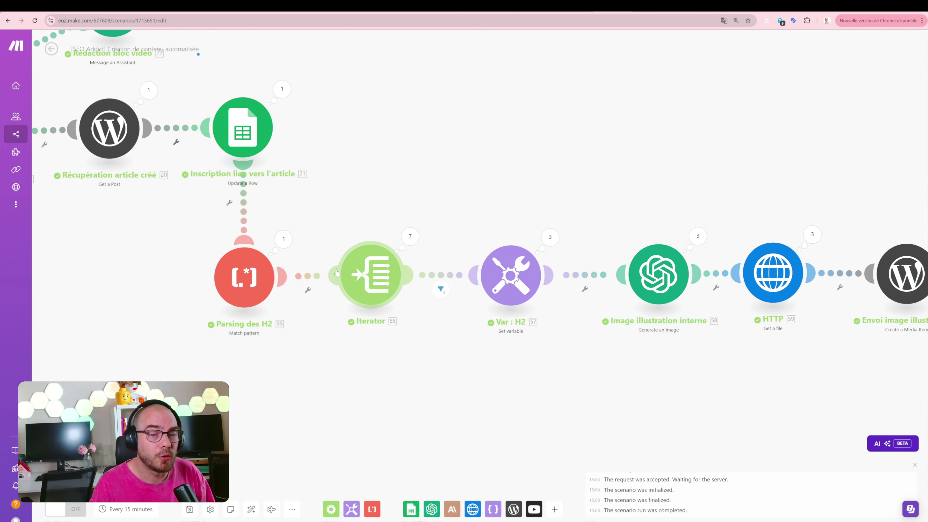
# Check the Iterator module's Array mapping and the filter conditions between it and the Var : H2 module.
pyautogui.click(370, 283)
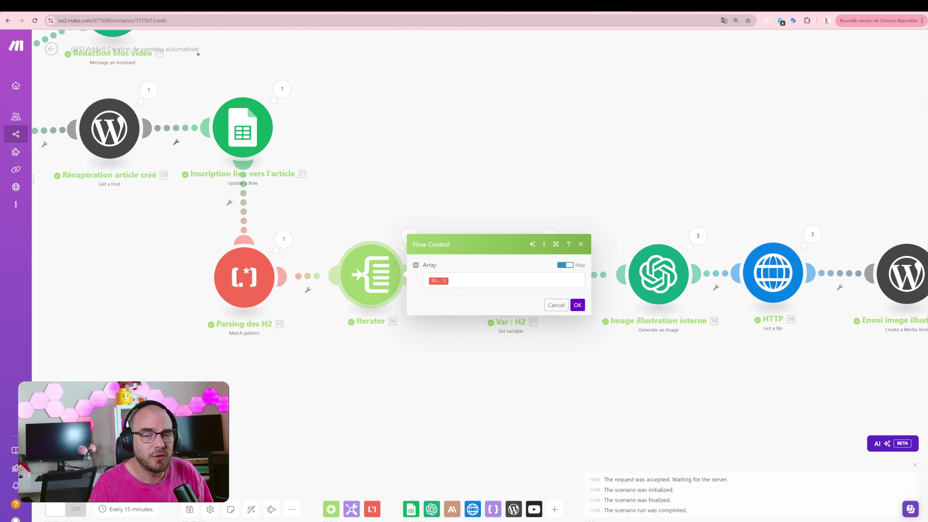
pyautogui.click(490, 281)
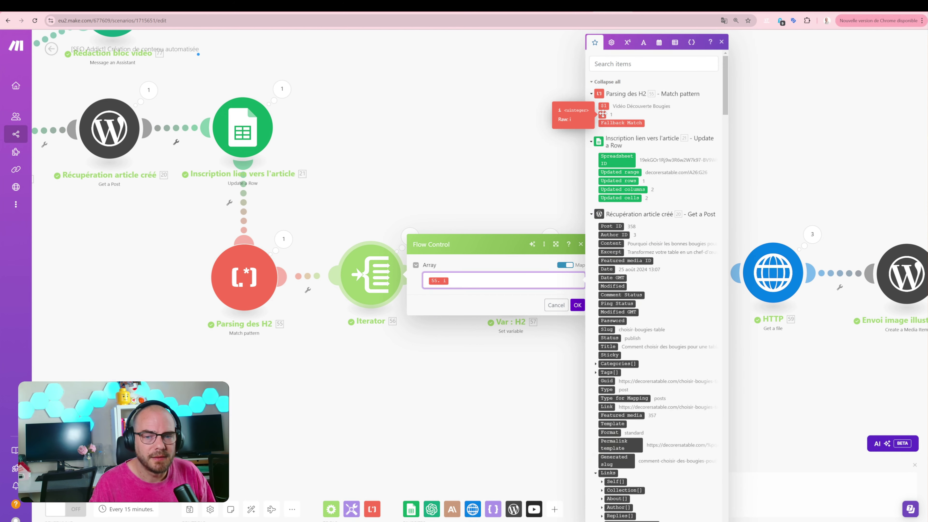
pyautogui.click(528, 197)
pyautogui.moveTo(528, 200); pyautogui.dragTo(369, 147)
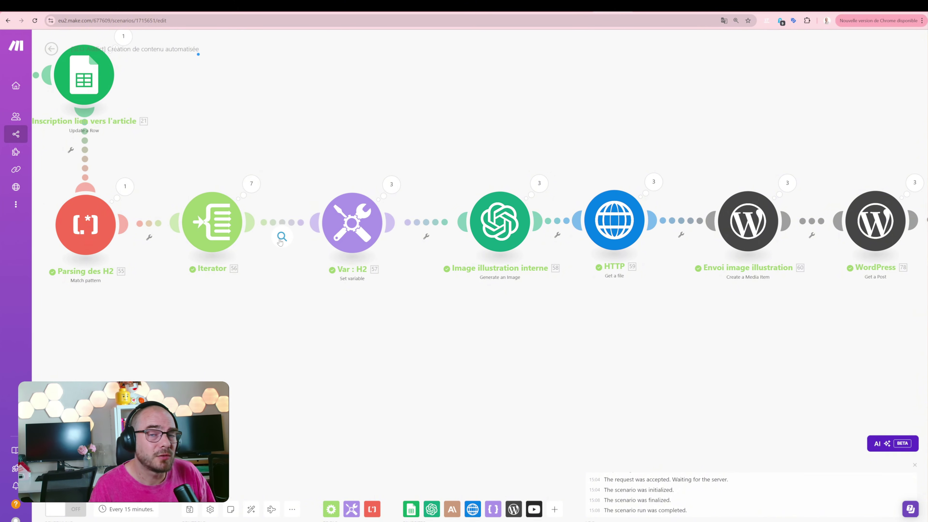
pyautogui.click(282, 238)
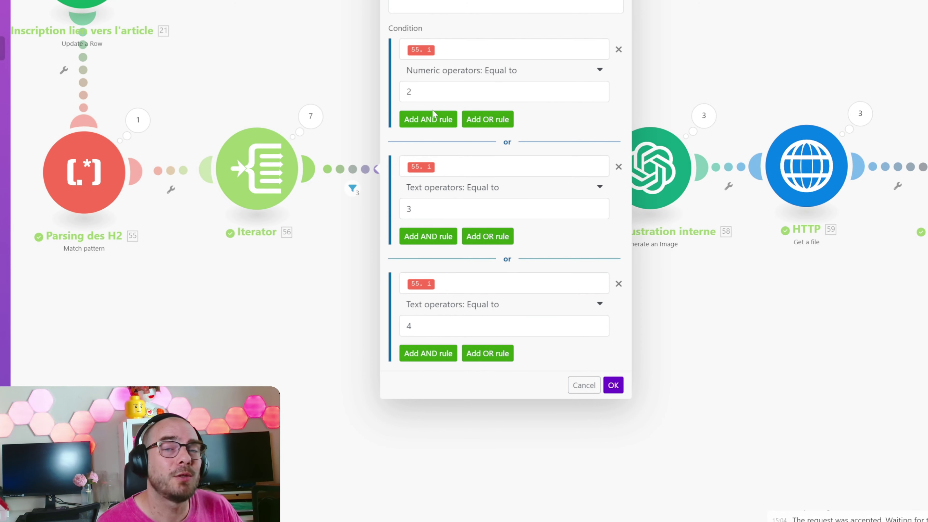
pyautogui.click(330, 165)
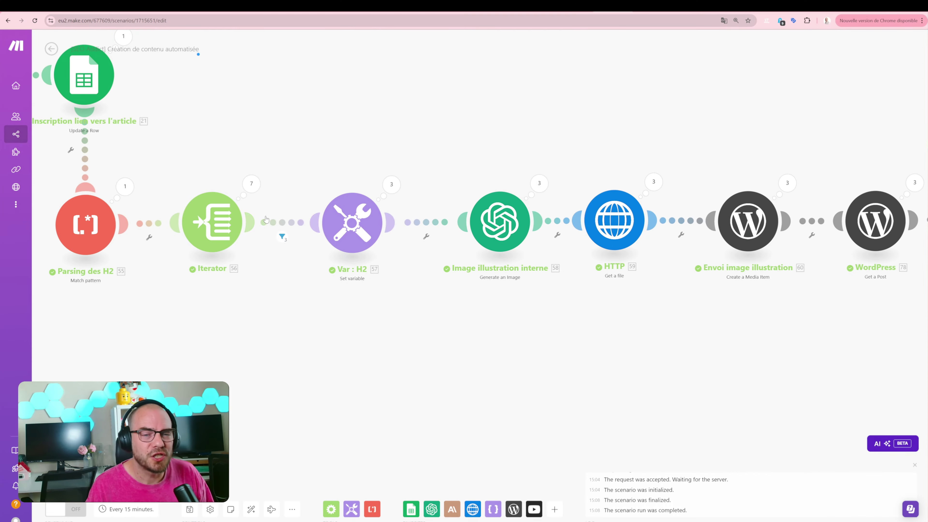
# Check the variable name and mapped value in the Var : H2 module, and look through the available Tools modules.
pyautogui.click(338, 223)
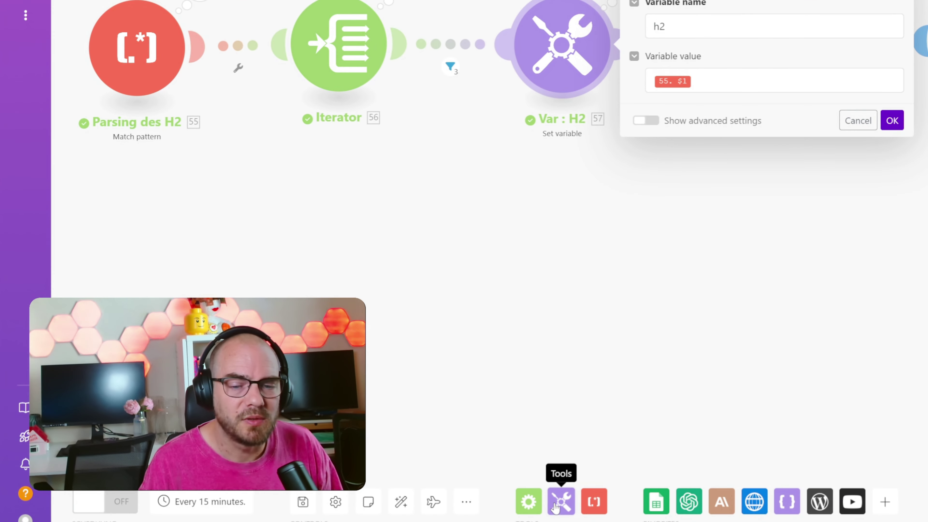
pyautogui.click(351, 509)
pyautogui.scroll(-5, 756, 402)
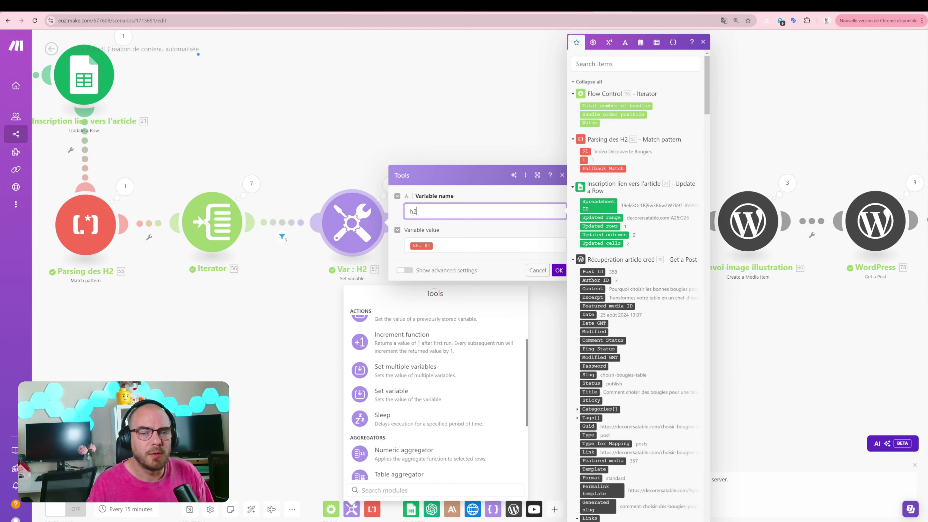
pyautogui.click(700, 80)
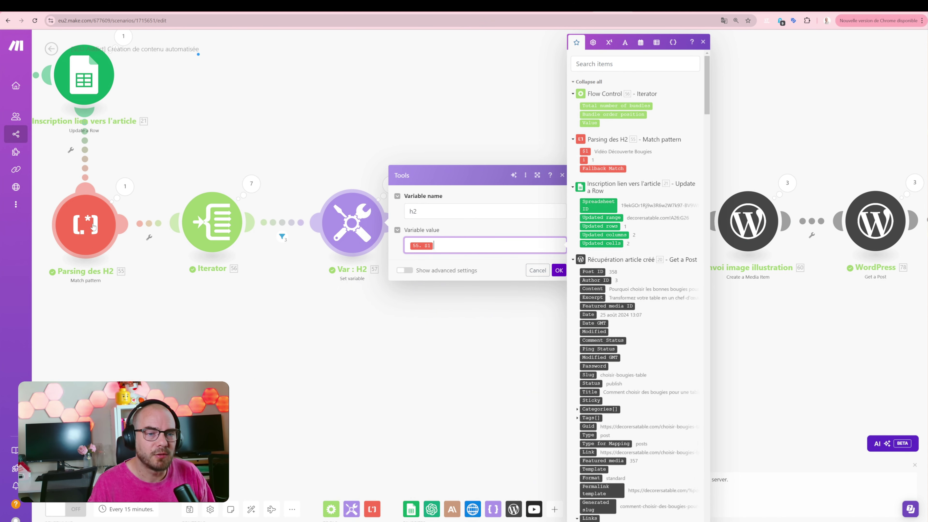
pyautogui.press('Escape')
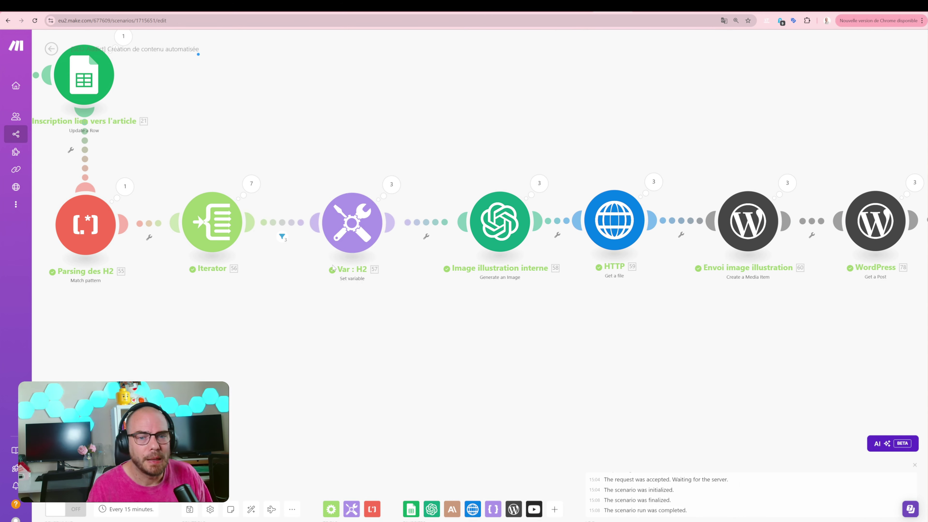
# Check the model and the prompt's h2 and article title mappings in the Image illustration interne module.
pyautogui.click(500, 222)
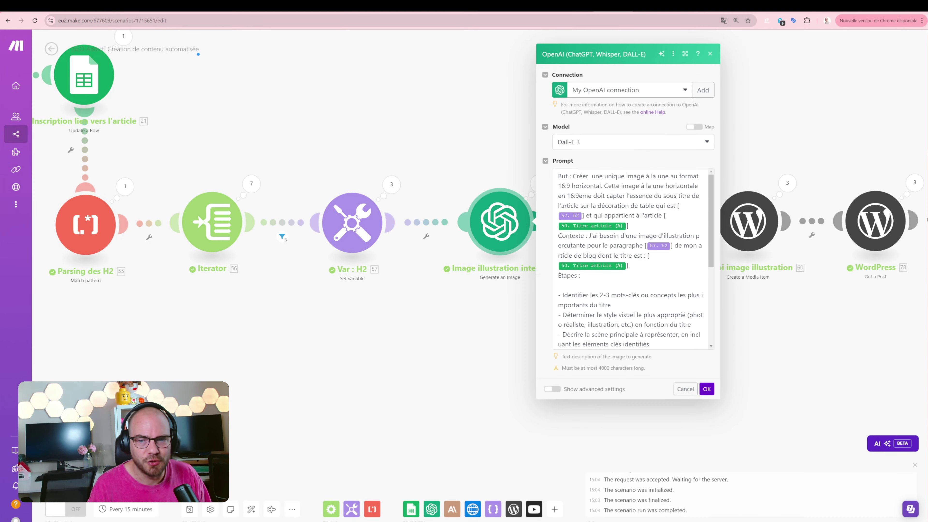
pyautogui.click(385, 217)
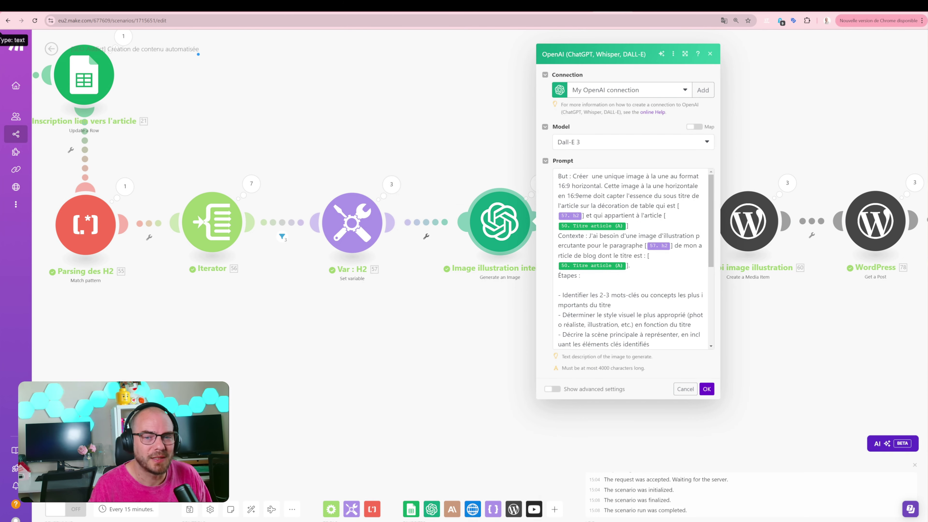
pyautogui.click(570, 215)
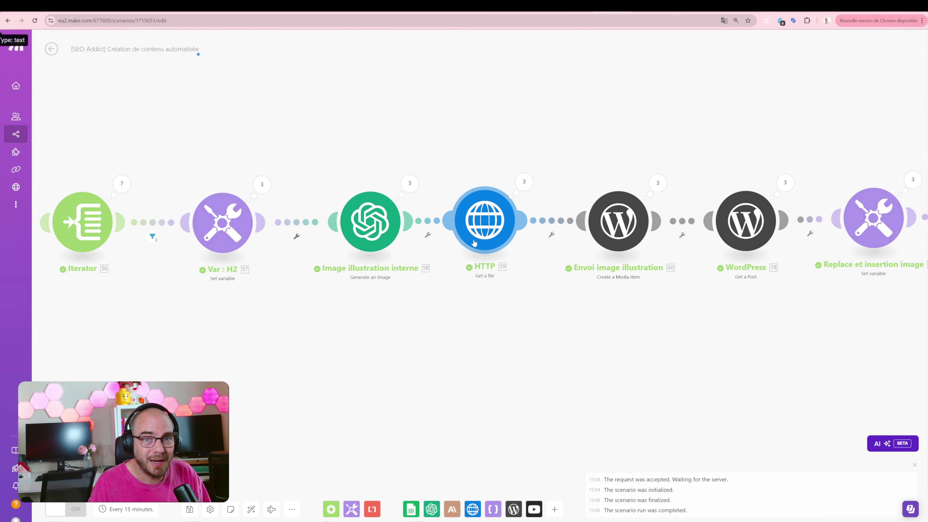
# Check the Envoi image illustration module, and the content type and Post ID mapping of the WordPress Get a Post module after it.
pyautogui.hscroll(3, 472, 222)
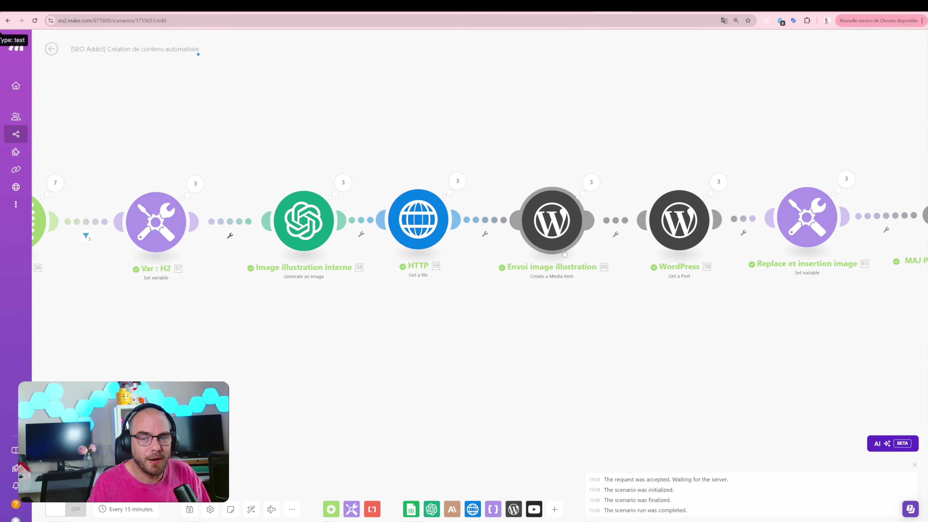
pyautogui.click(536, 221)
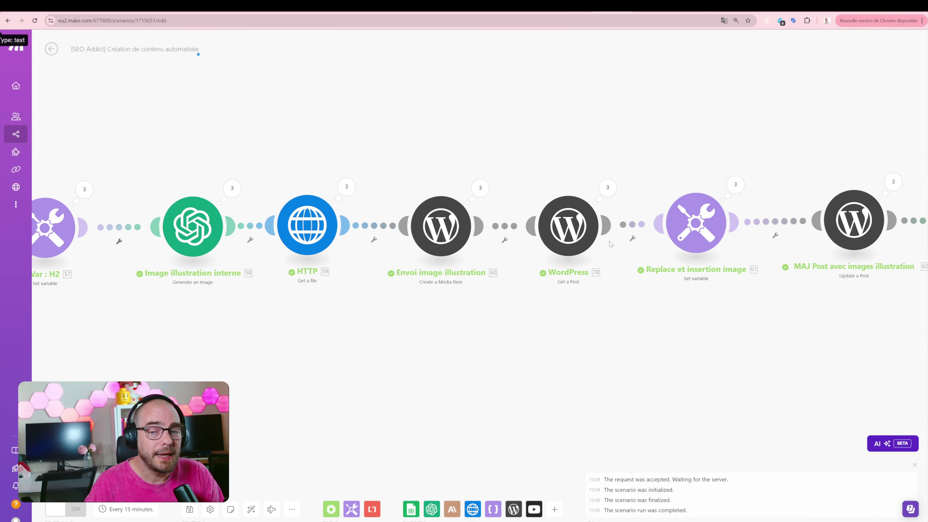
pyautogui.click(584, 233)
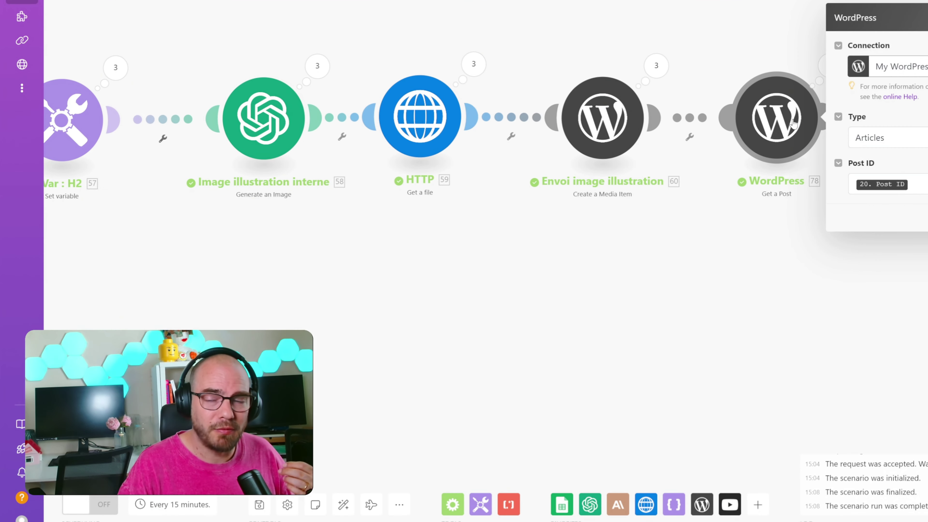
pyautogui.click(723, 40)
pyautogui.scroll(-4, 723, 44)
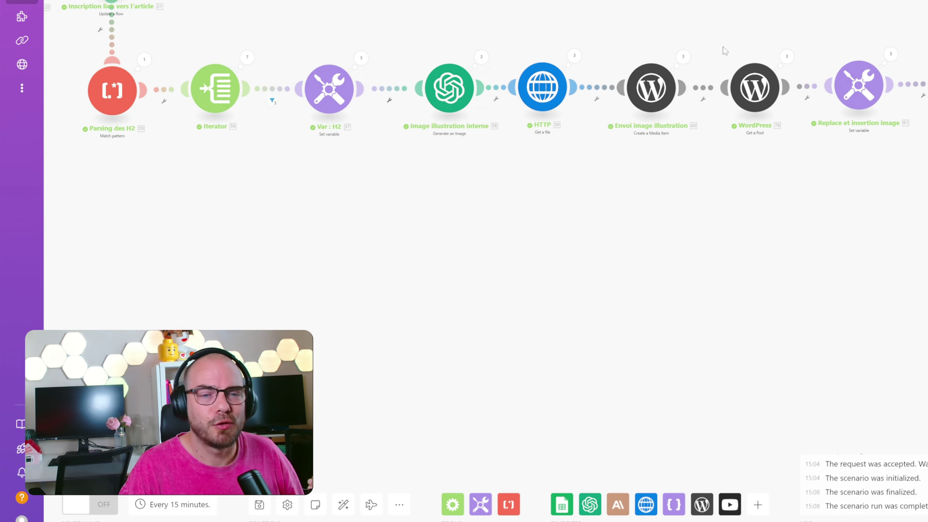
pyautogui.moveTo(455, 52); pyautogui.dragTo(542, 106)
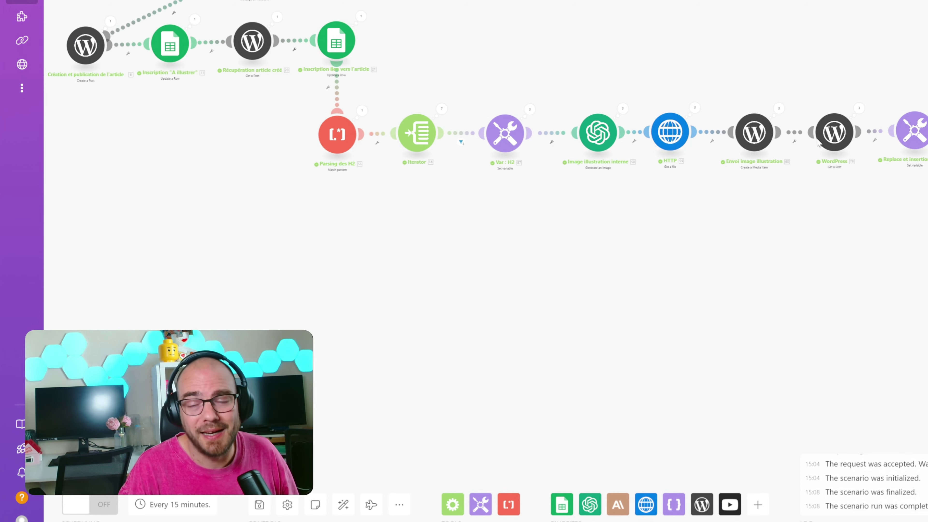
pyautogui.scroll(5, 818, 143)
pyautogui.moveTo(843, 223); pyautogui.dragTo(701, 231)
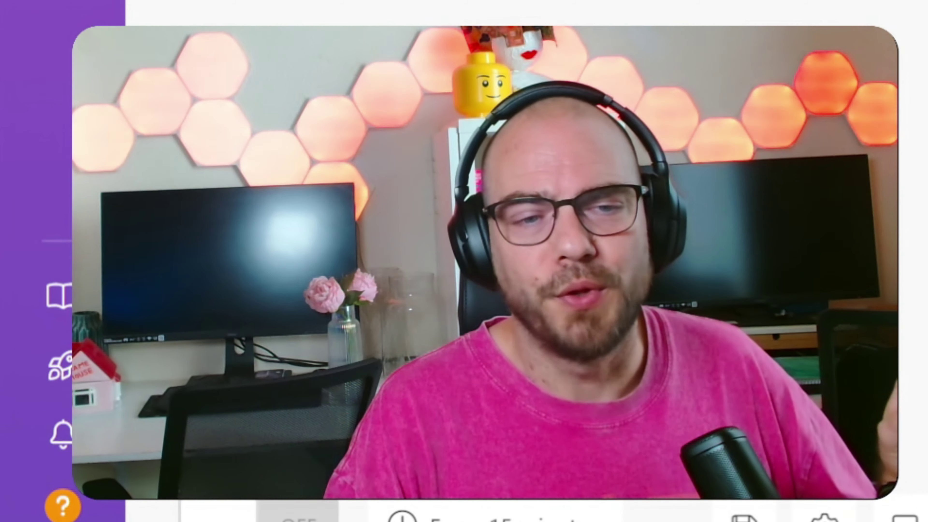
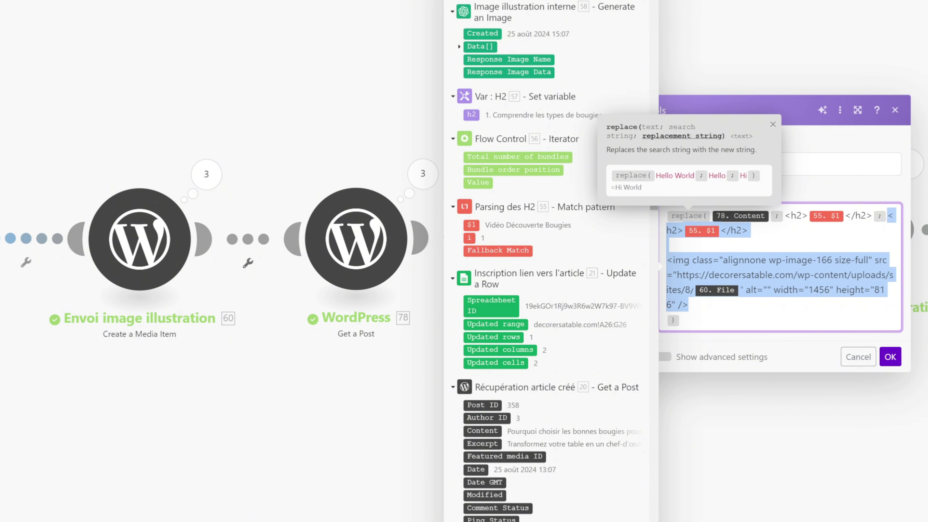
# Examine the replace formula and its inserted img tag in the Replace et insertion image module's variable value.
pyautogui.click(684, 260)
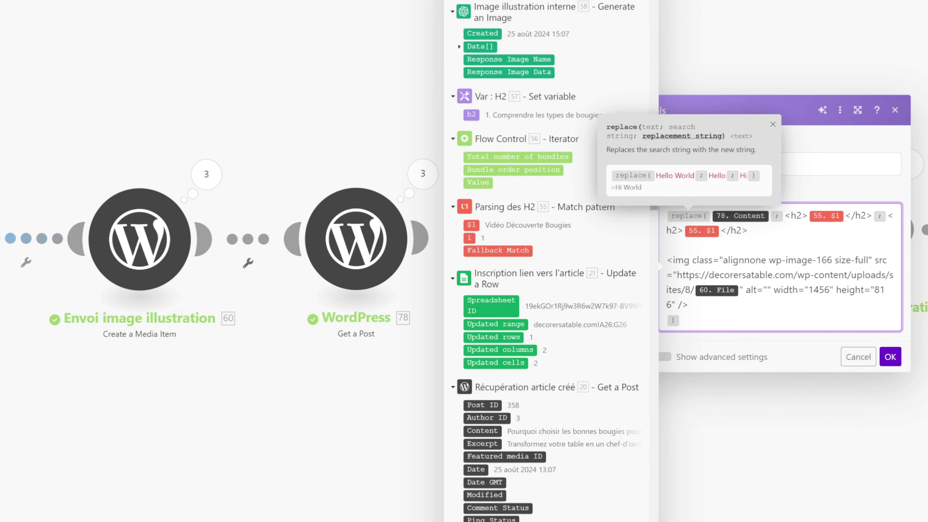
pyautogui.click(772, 124)
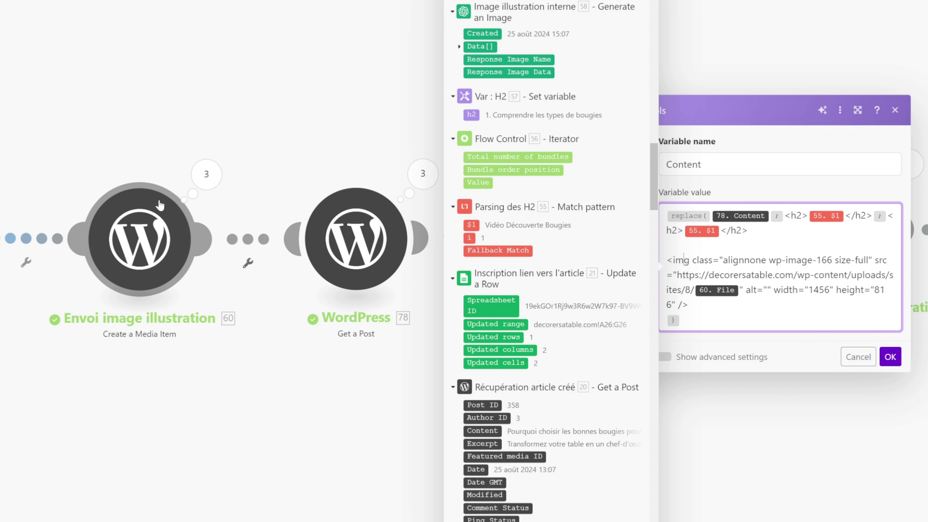
pyautogui.click(694, 289)
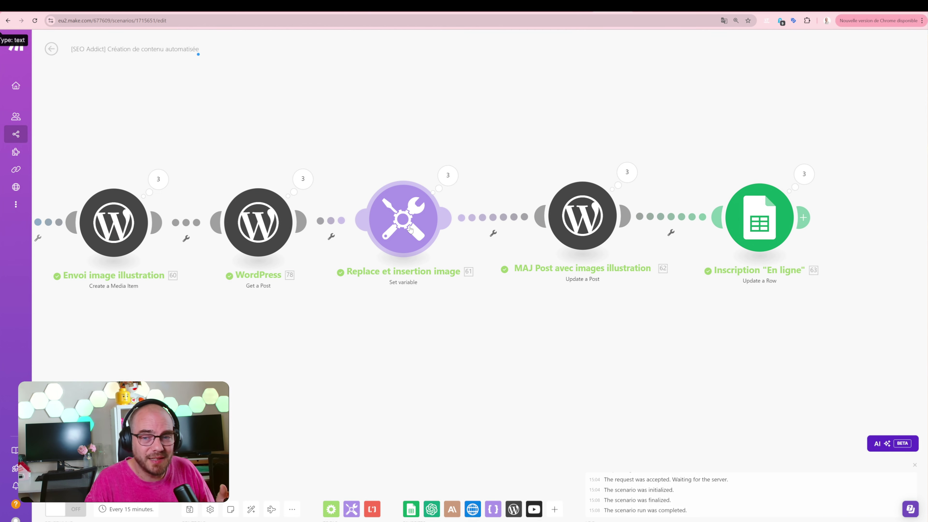
# Check the Post ID and Content mappings in the MAJ Post avec images illustration module, and close its settings.
pyautogui.click(573, 218)
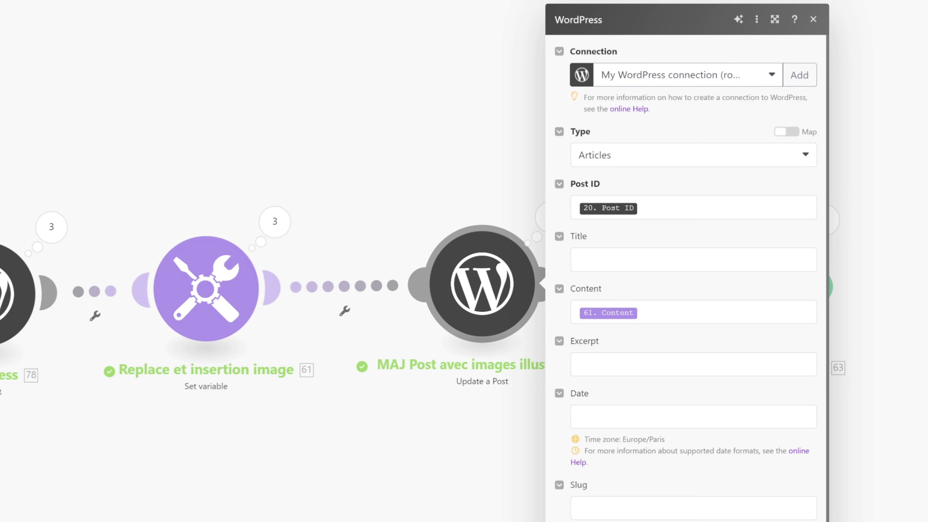
pyautogui.click(603, 316)
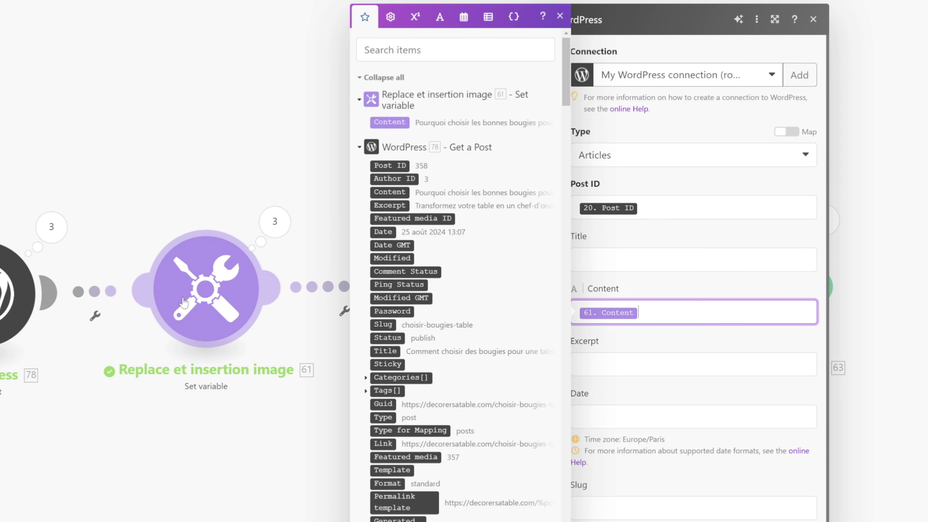
pyautogui.click(283, 175)
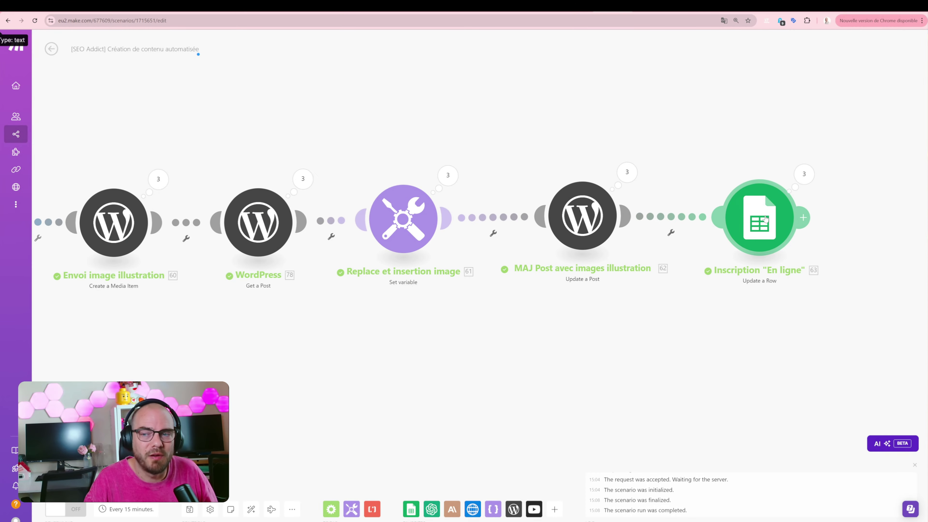
# Check the target sheet, row number mapping and Status value in the Inscription "En ligne" module.
pyautogui.click(765, 219)
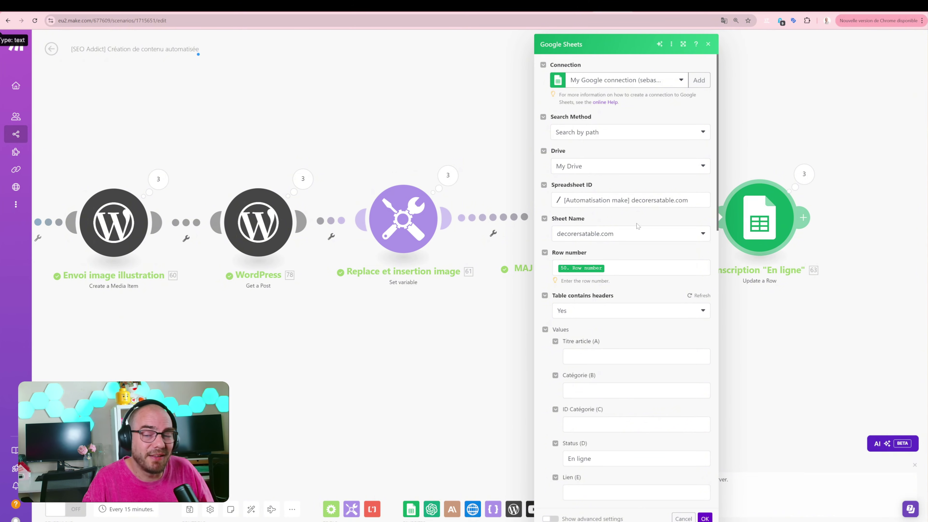
pyautogui.scroll(-2, 618, 338)
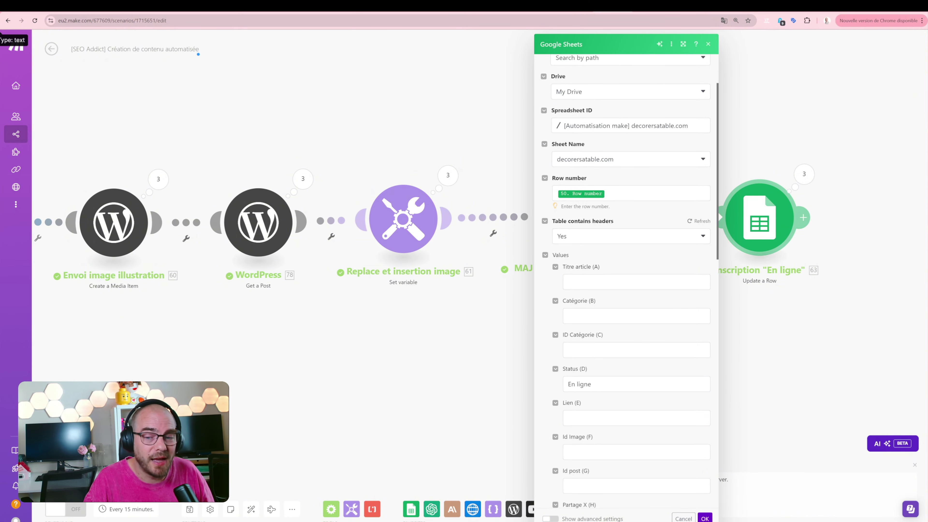
pyautogui.click(619, 384)
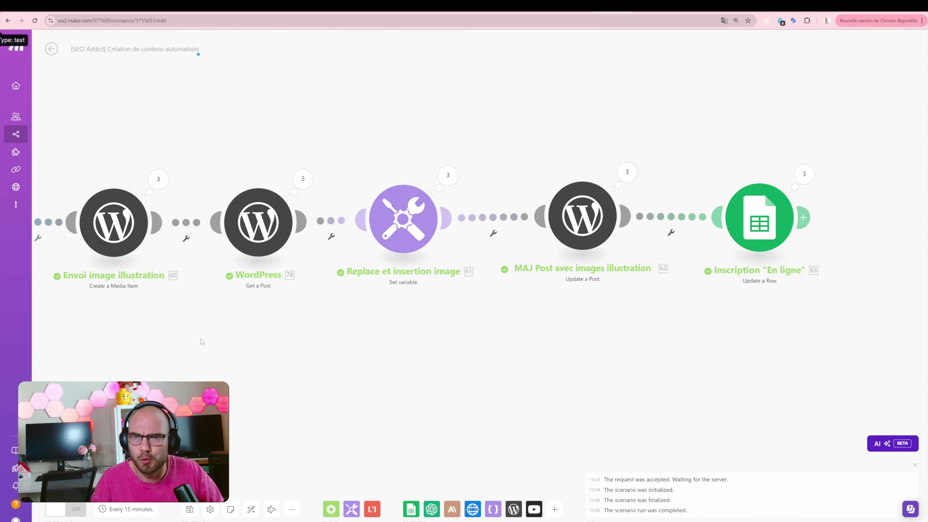
# Review the overall scenario layout, following the module chain from Google Search and article writing through featured image creation to Rédaction excerpt.
pyautogui.scroll(-5, 200, 345)
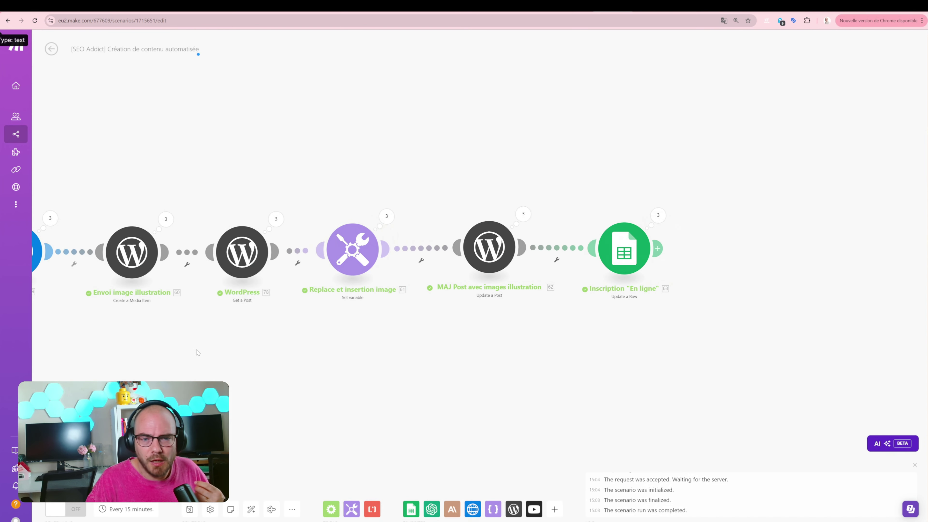
pyautogui.scroll(-3, 197, 351)
pyautogui.moveTo(213, 371); pyautogui.dragTo(614, 306)
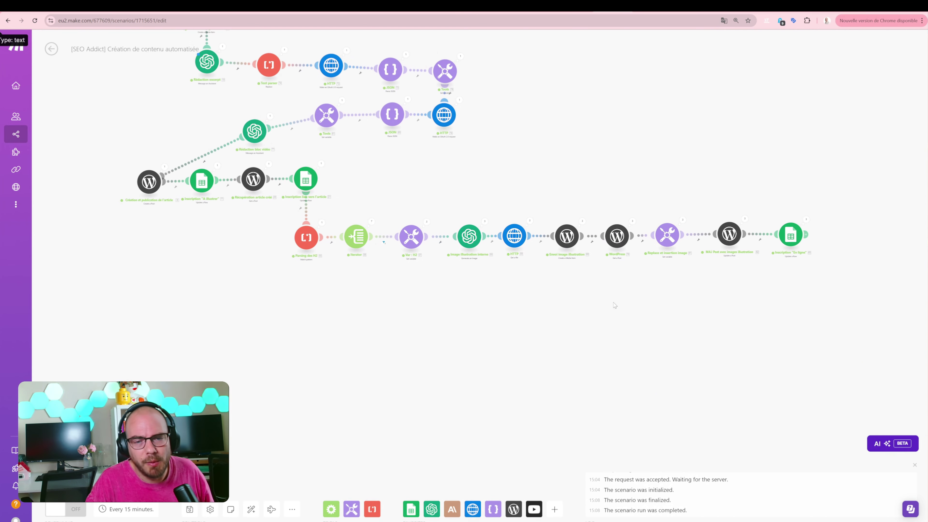
pyautogui.moveTo(529, 326); pyautogui.dragTo(925, 370)
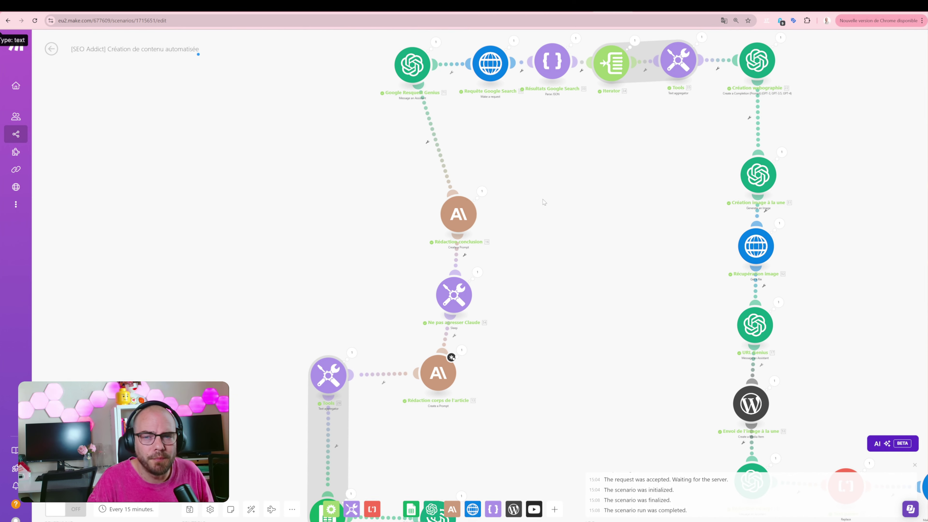
pyautogui.scroll(3, 461, 220)
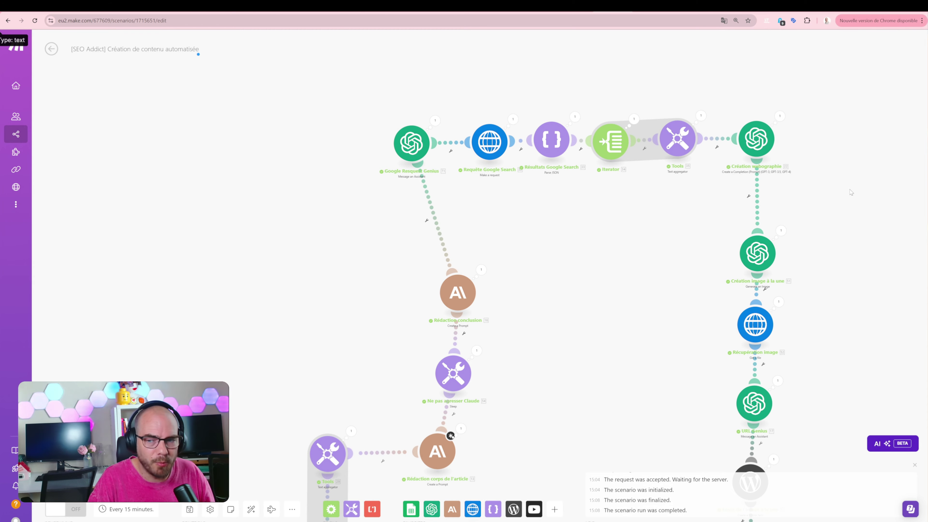
pyautogui.moveTo(539, 198); pyautogui.dragTo(467, 158)
pyautogui.scroll(2, 466, 157)
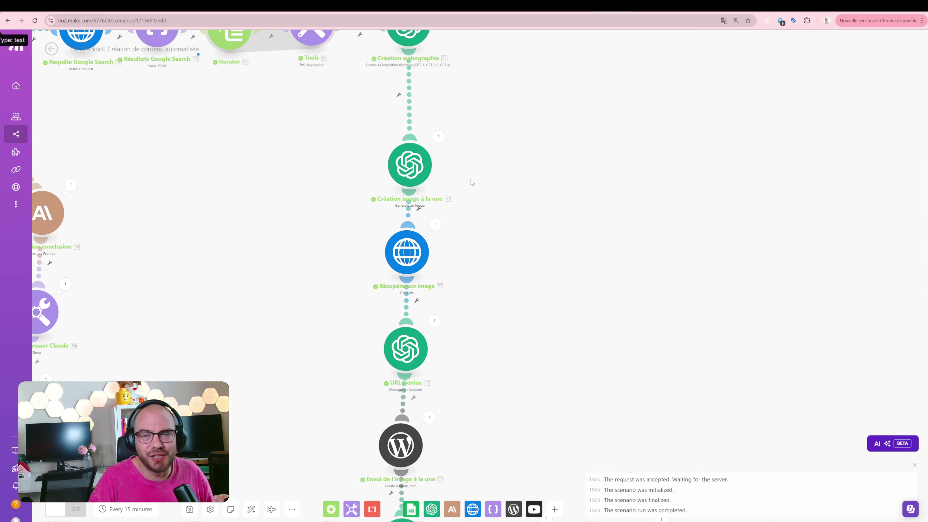
pyautogui.moveTo(472, 182); pyautogui.dragTo(472, 170)
pyautogui.moveTo(516, 315); pyautogui.dragTo(512, 212)
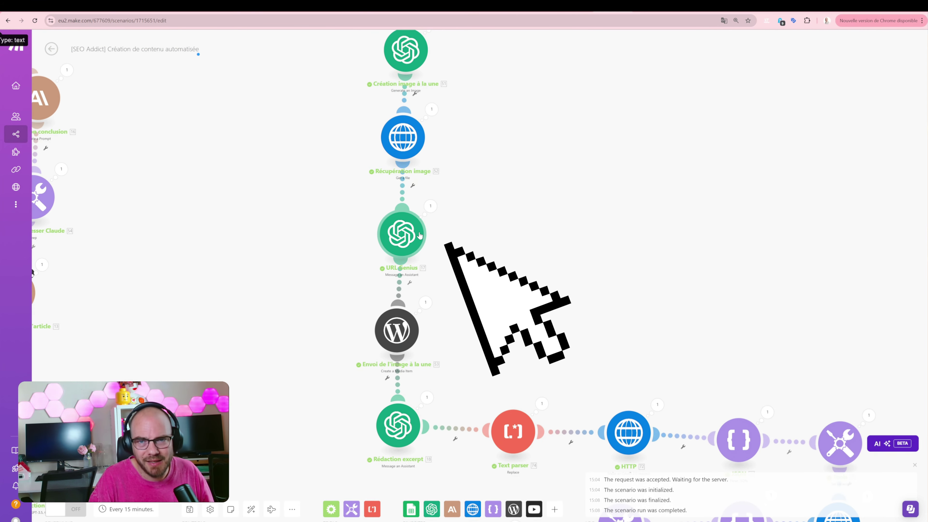
pyautogui.scroll(-3, 460, 239)
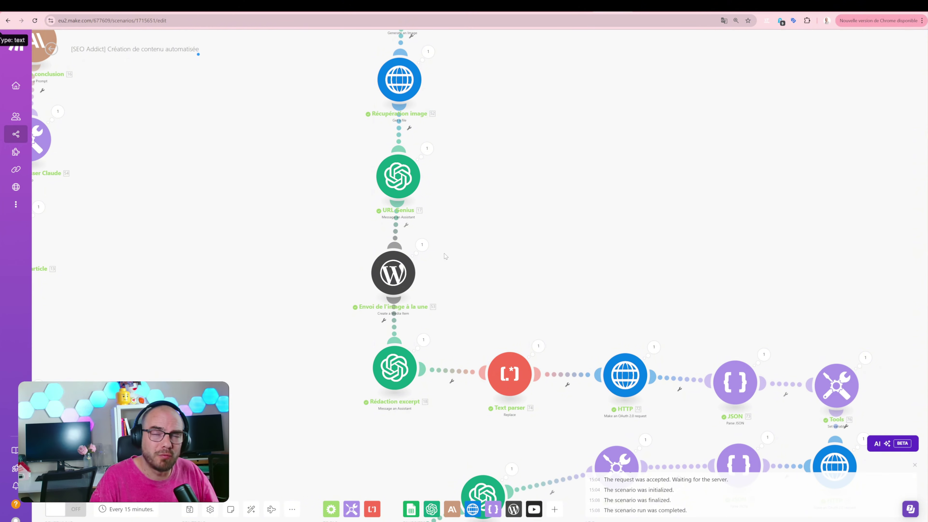
# Review the module chain from Rédaction excerpt through the Text parser, HTTP, JSON and Tools modules to Rédaction bloc vidéo.
pyautogui.scroll(-3, 475, 241)
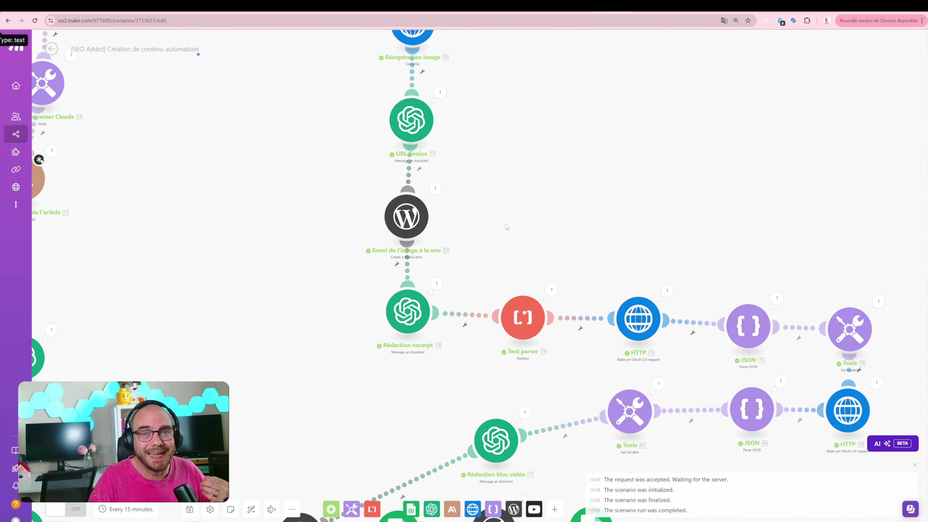
pyautogui.scroll(-3, 501, 238)
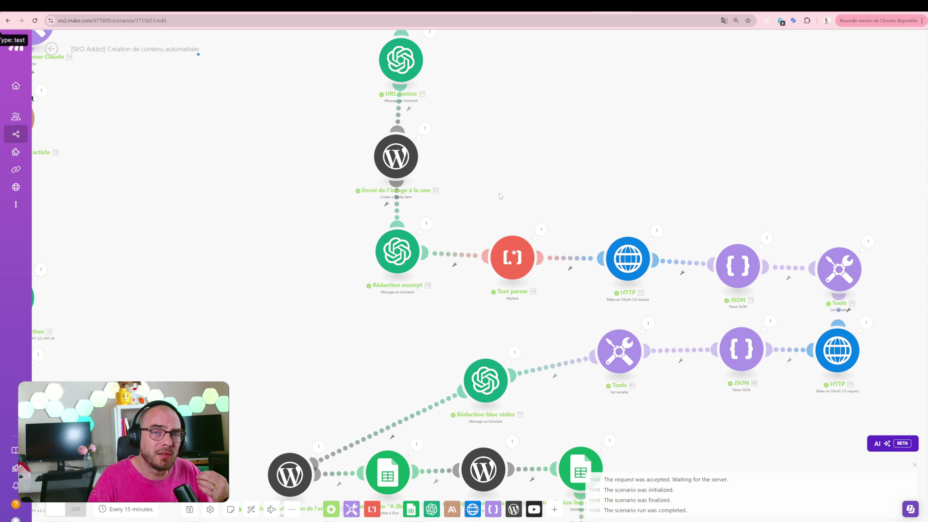
pyautogui.moveTo(515, 182); pyautogui.dragTo(453, 147)
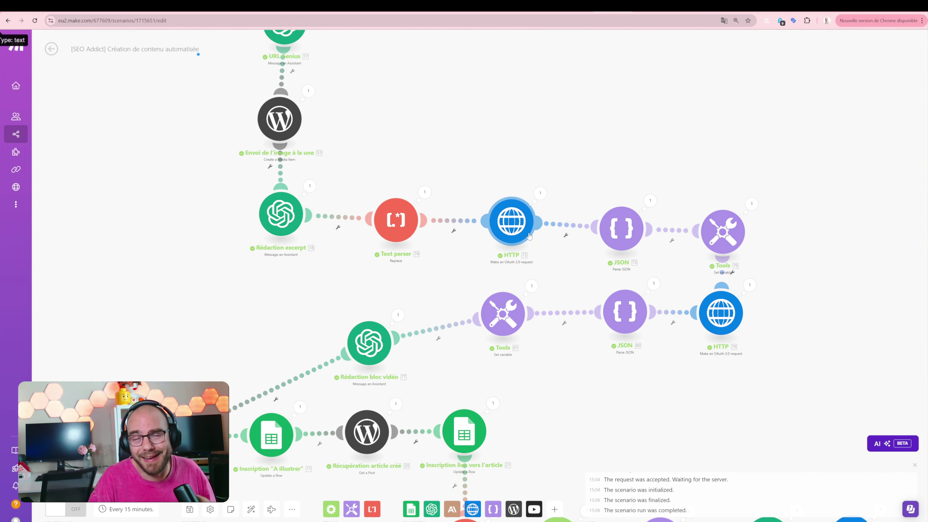
pyautogui.scroll(1, 529, 236)
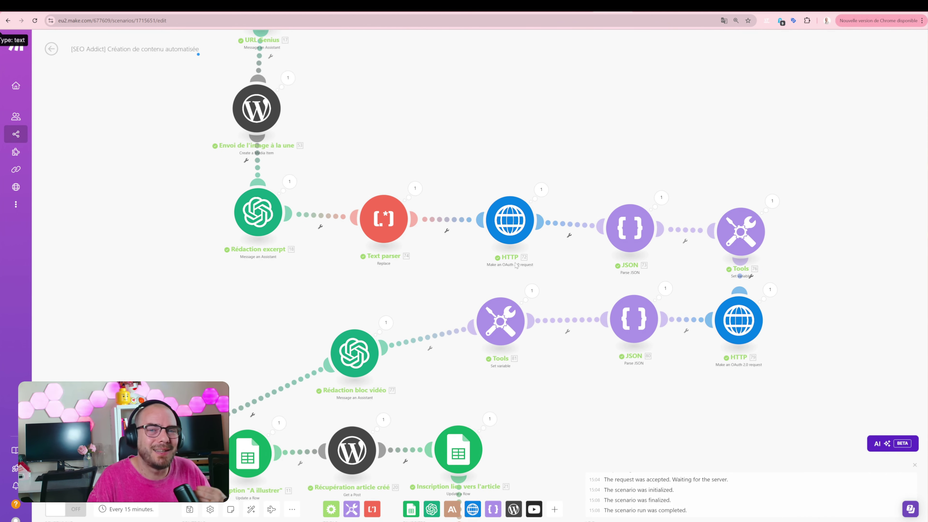
pyautogui.moveTo(437, 279); pyautogui.dragTo(477, 219)
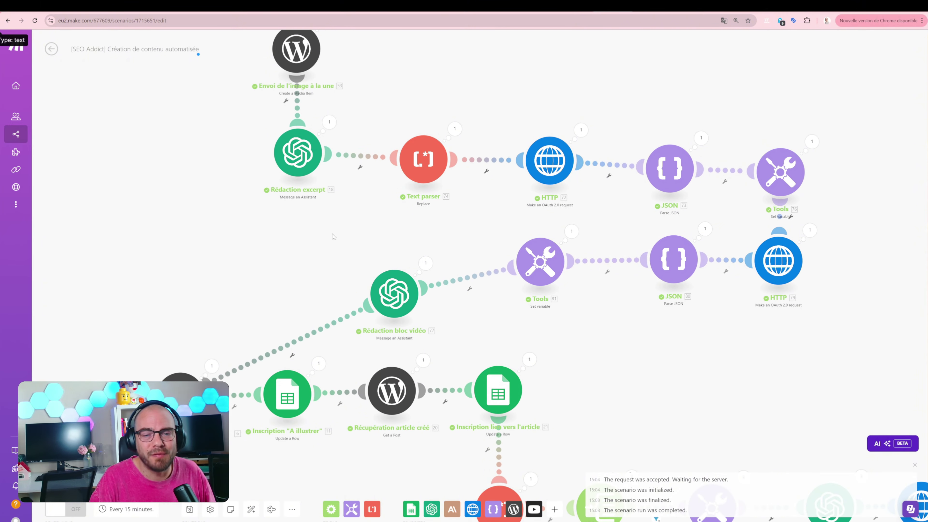
pyautogui.moveTo(347, 273); pyautogui.dragTo(420, 204)
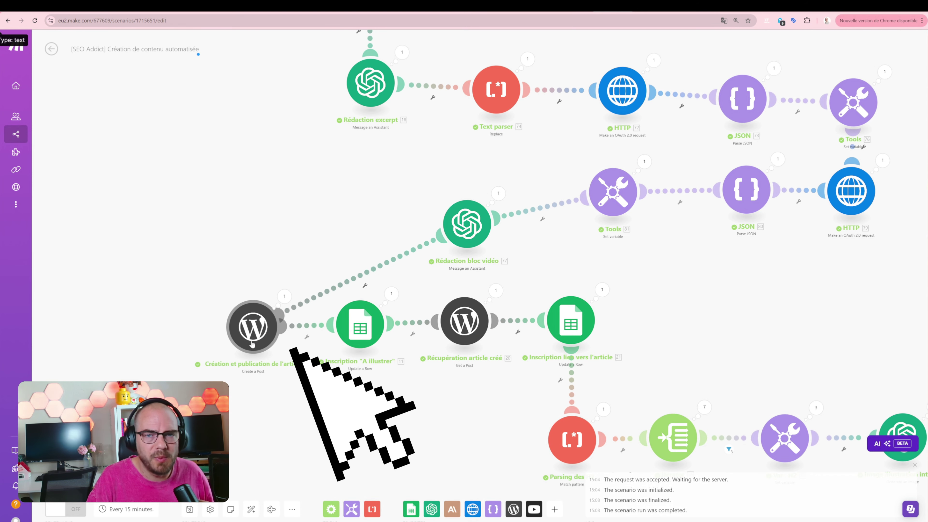
# Follow the chain from article creation and publication through Parsing des H2 and the illustration modules to MAJ Post avec images illustration.
pyautogui.moveTo(326, 362); pyautogui.dragTo(273, 327)
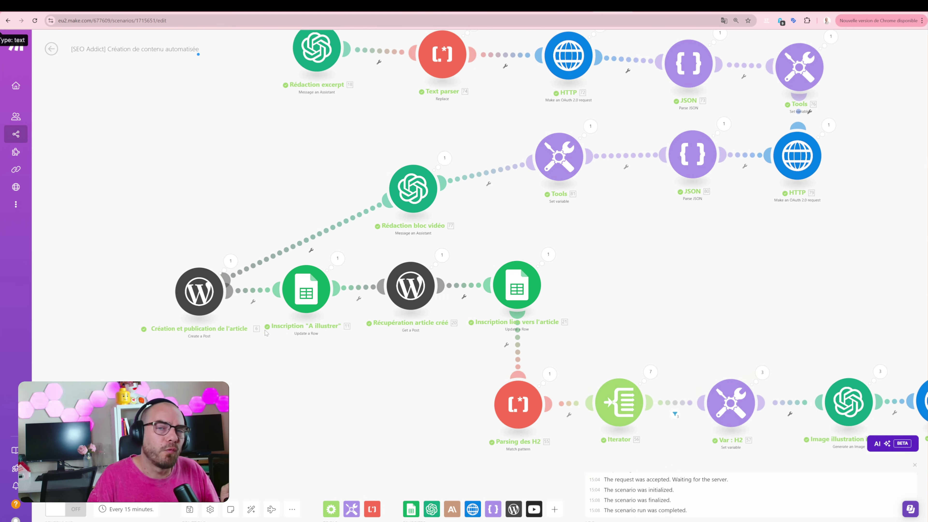
pyautogui.moveTo(329, 368); pyautogui.dragTo(289, 357)
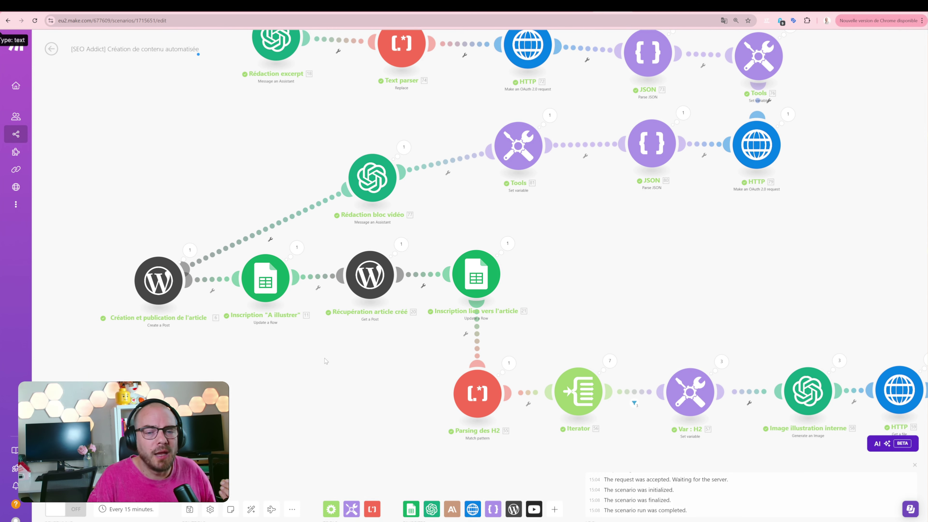
pyautogui.scroll(-3, 327, 362)
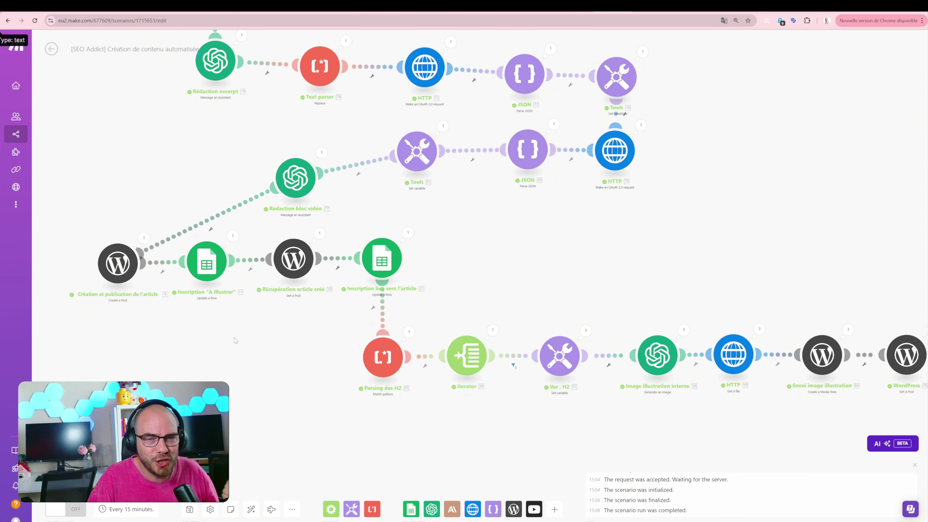
pyautogui.scroll(1, 238, 340)
pyautogui.moveTo(254, 353); pyautogui.dragTo(174, 327)
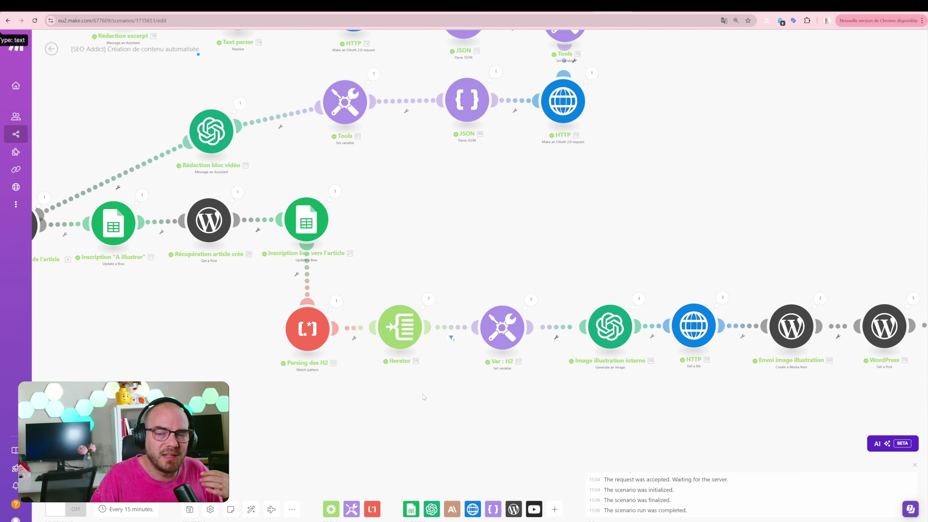
pyautogui.moveTo(422, 395); pyautogui.dragTo(344, 387)
pyautogui.moveTo(607, 408); pyautogui.dragTo(487, 413)
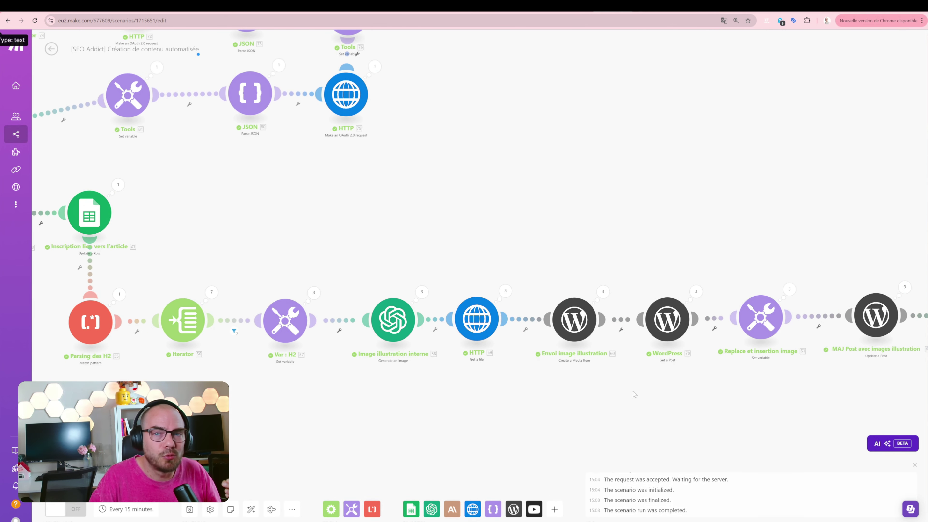